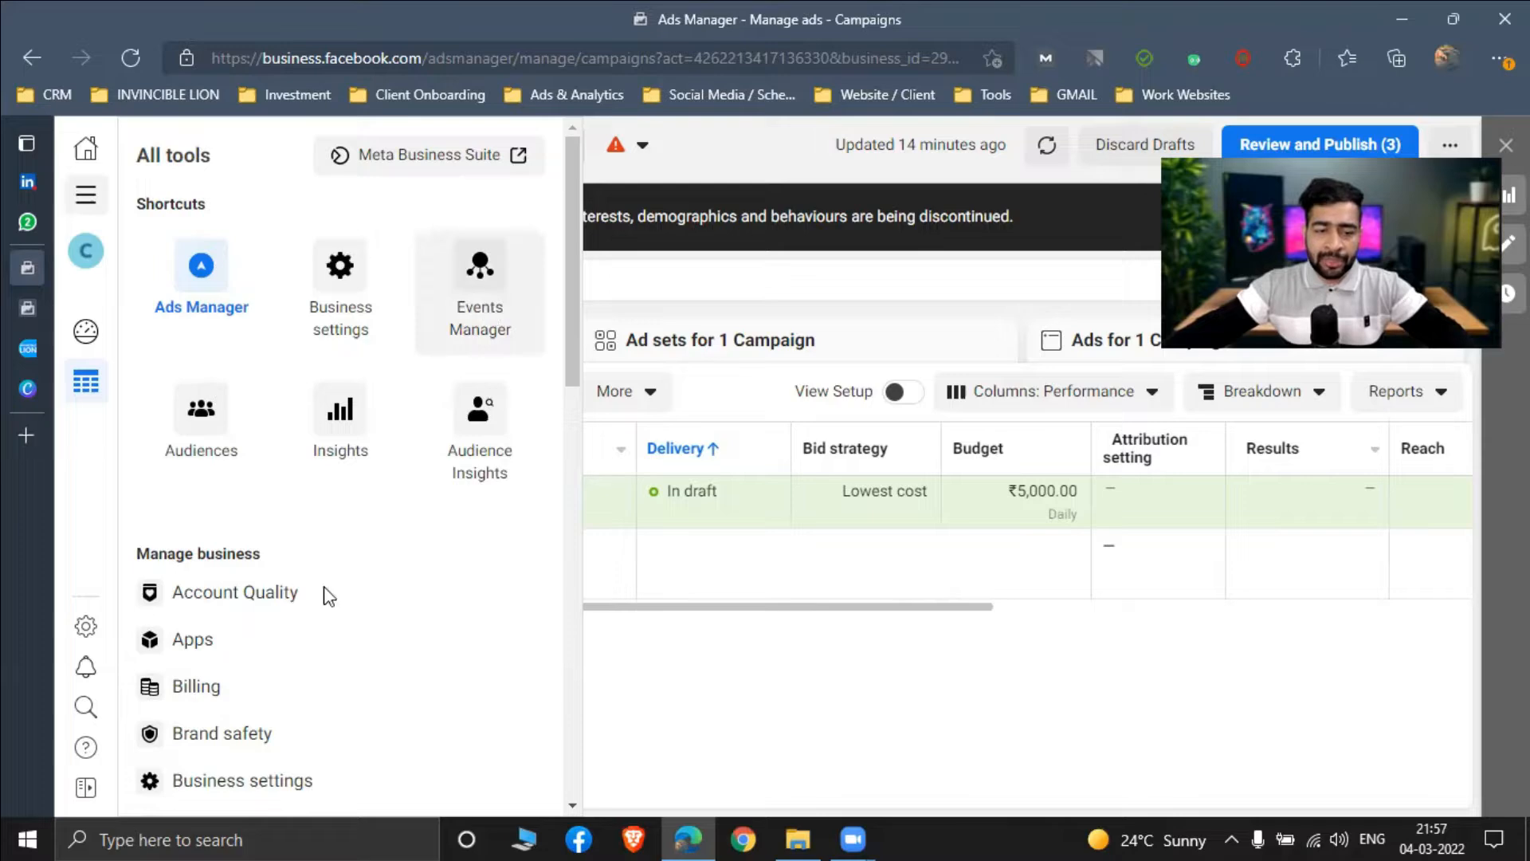
# Step: Look through the available business tools and open Events Manager
pyautogui.scroll(-3, 327, 653)
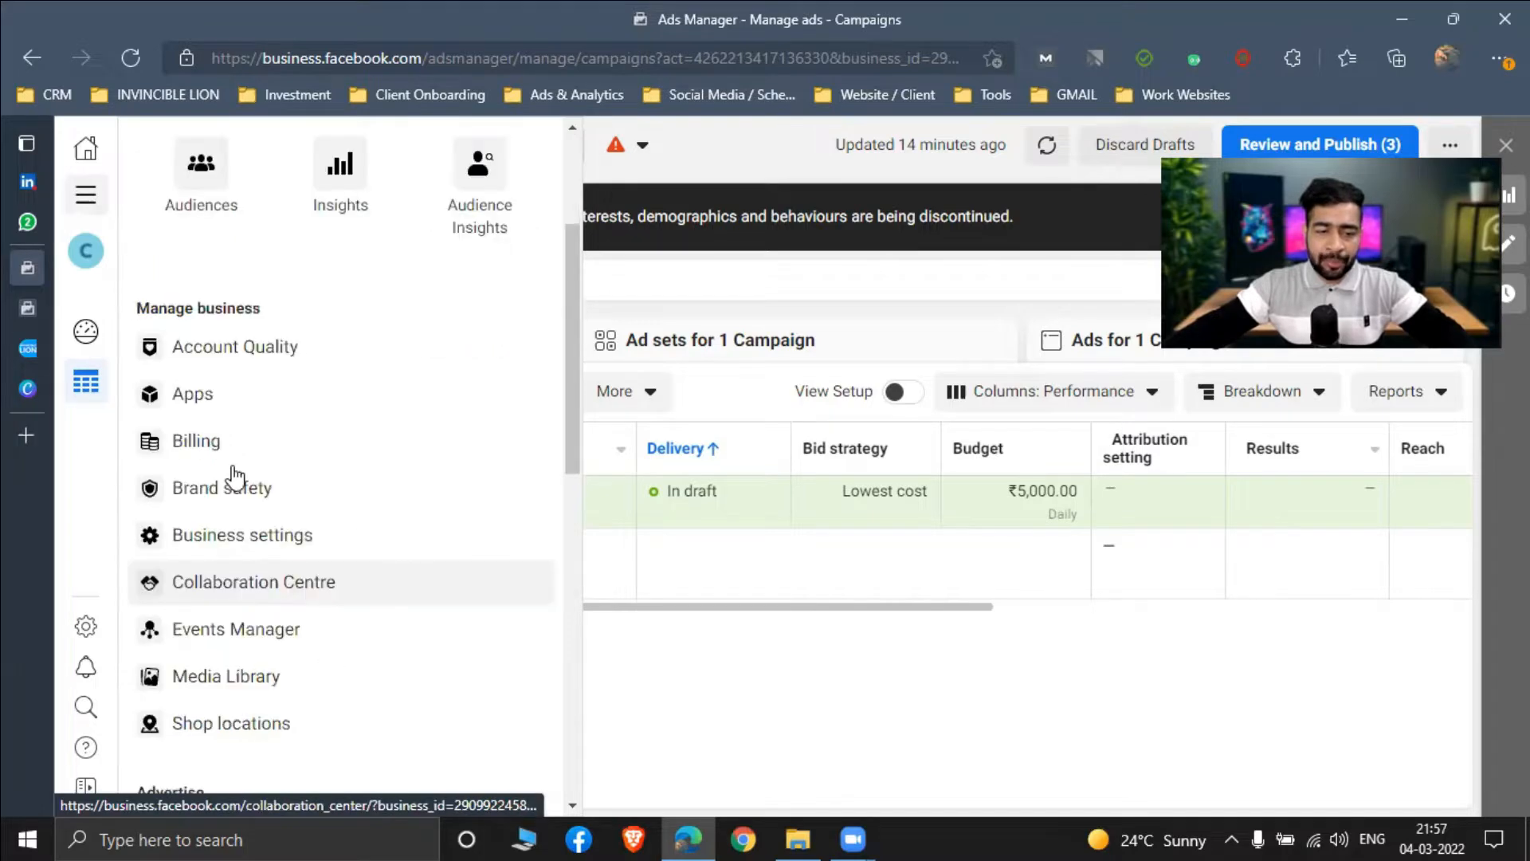
pyautogui.scroll(-2, 367, 514)
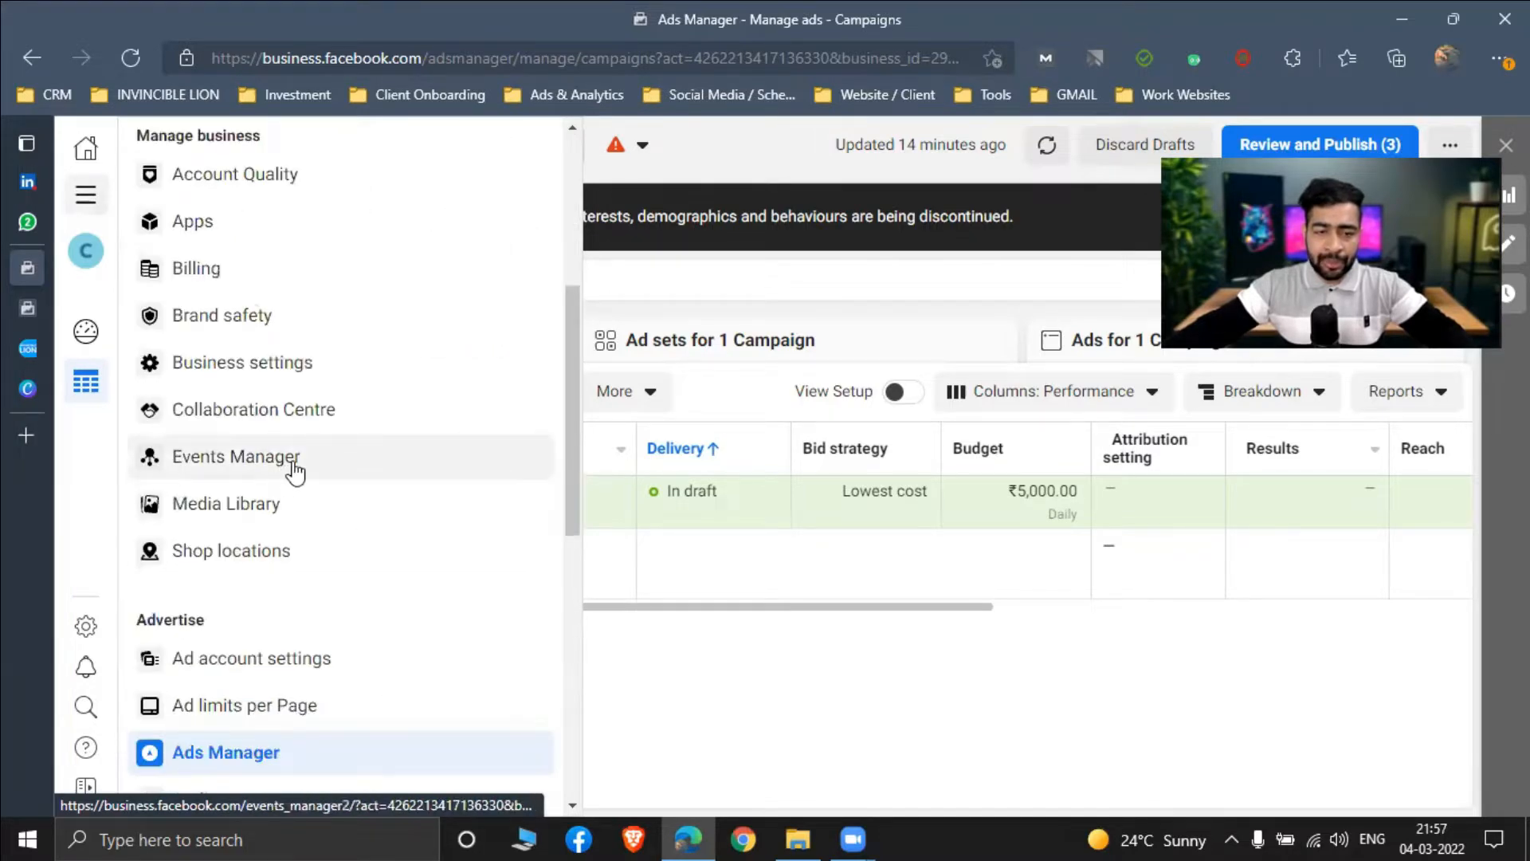
pyautogui.scroll(5, 444, 293)
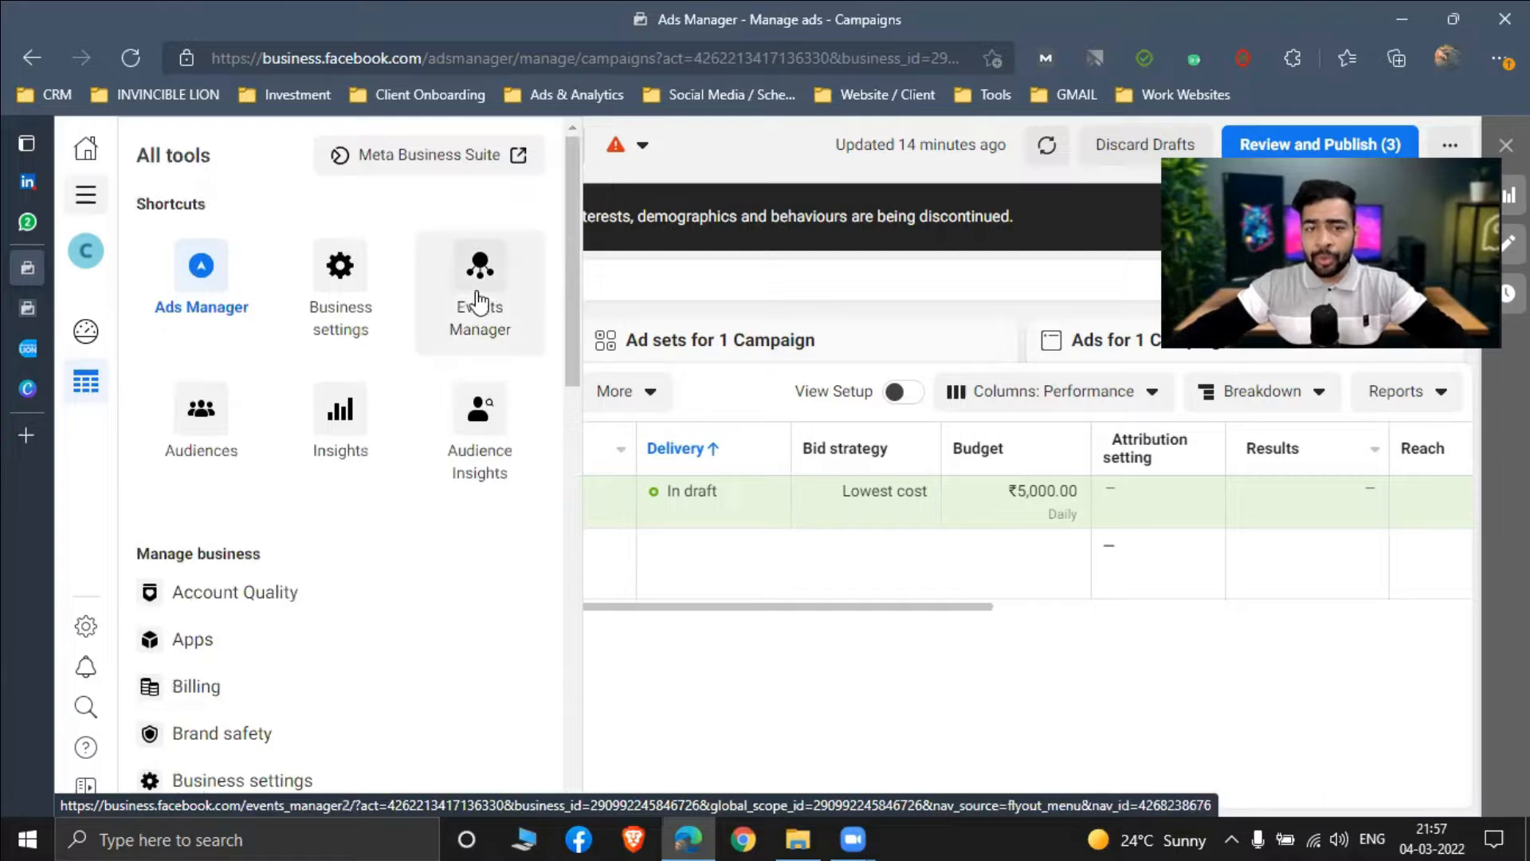
pyautogui.click(479, 303)
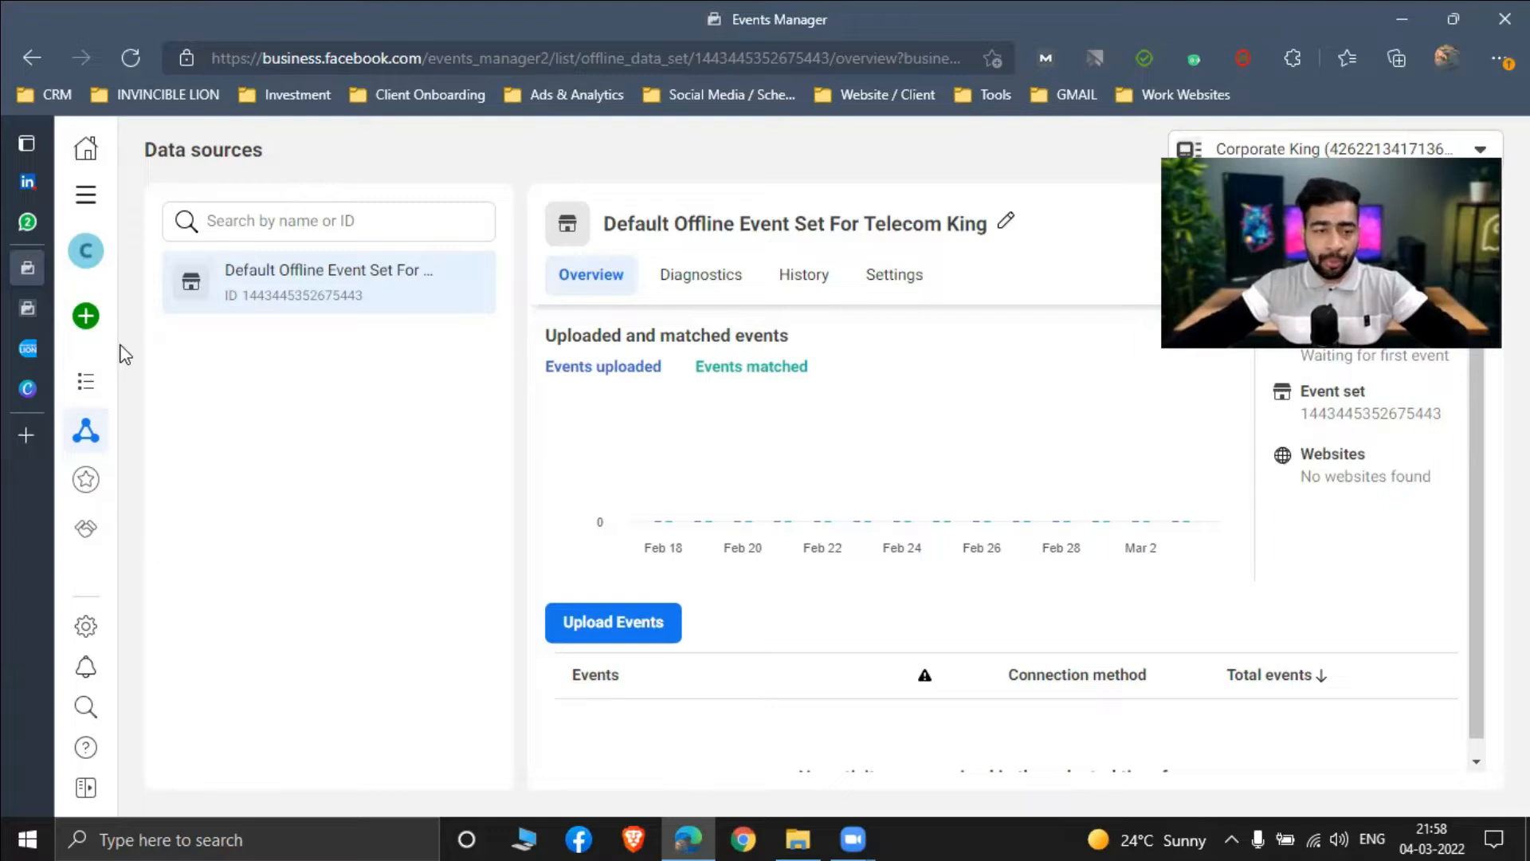
# Step: Start connecting a new data source of the Web type
pyautogui.moveTo(85, 319)
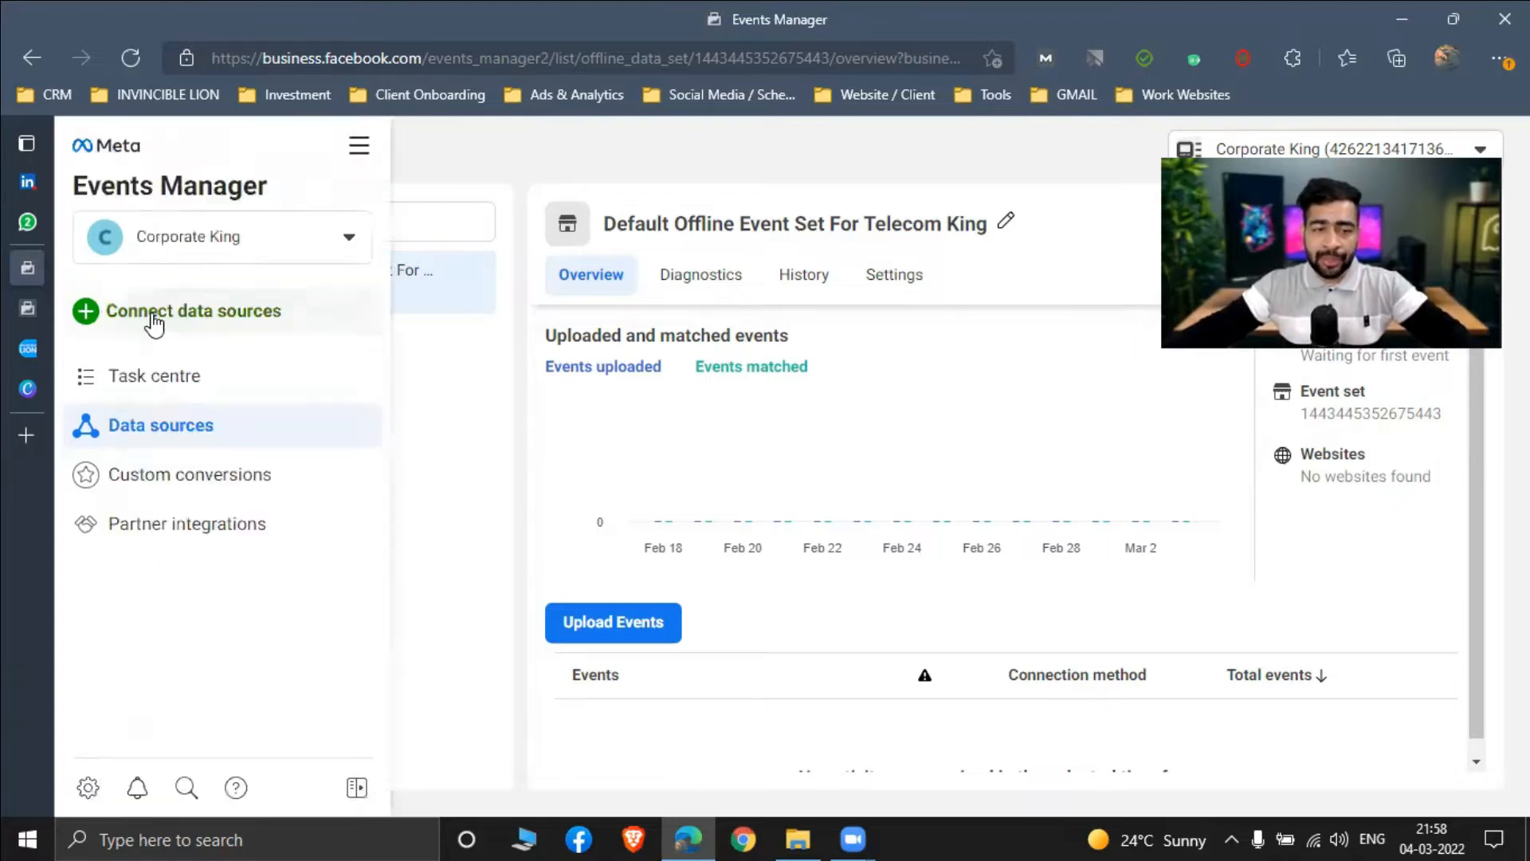
pyautogui.click(224, 315)
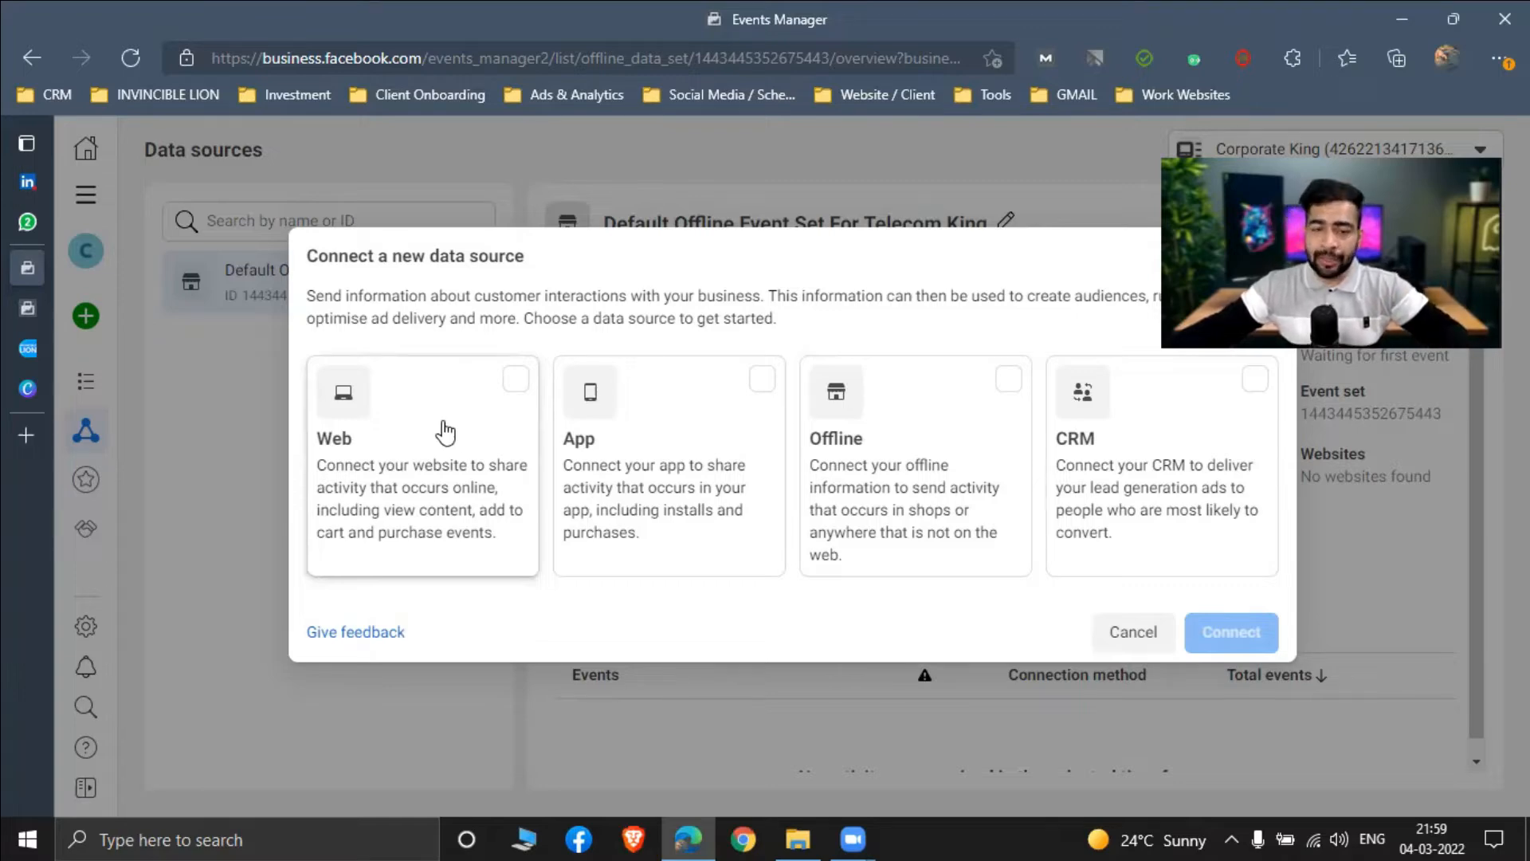
pyautogui.click(413, 458)
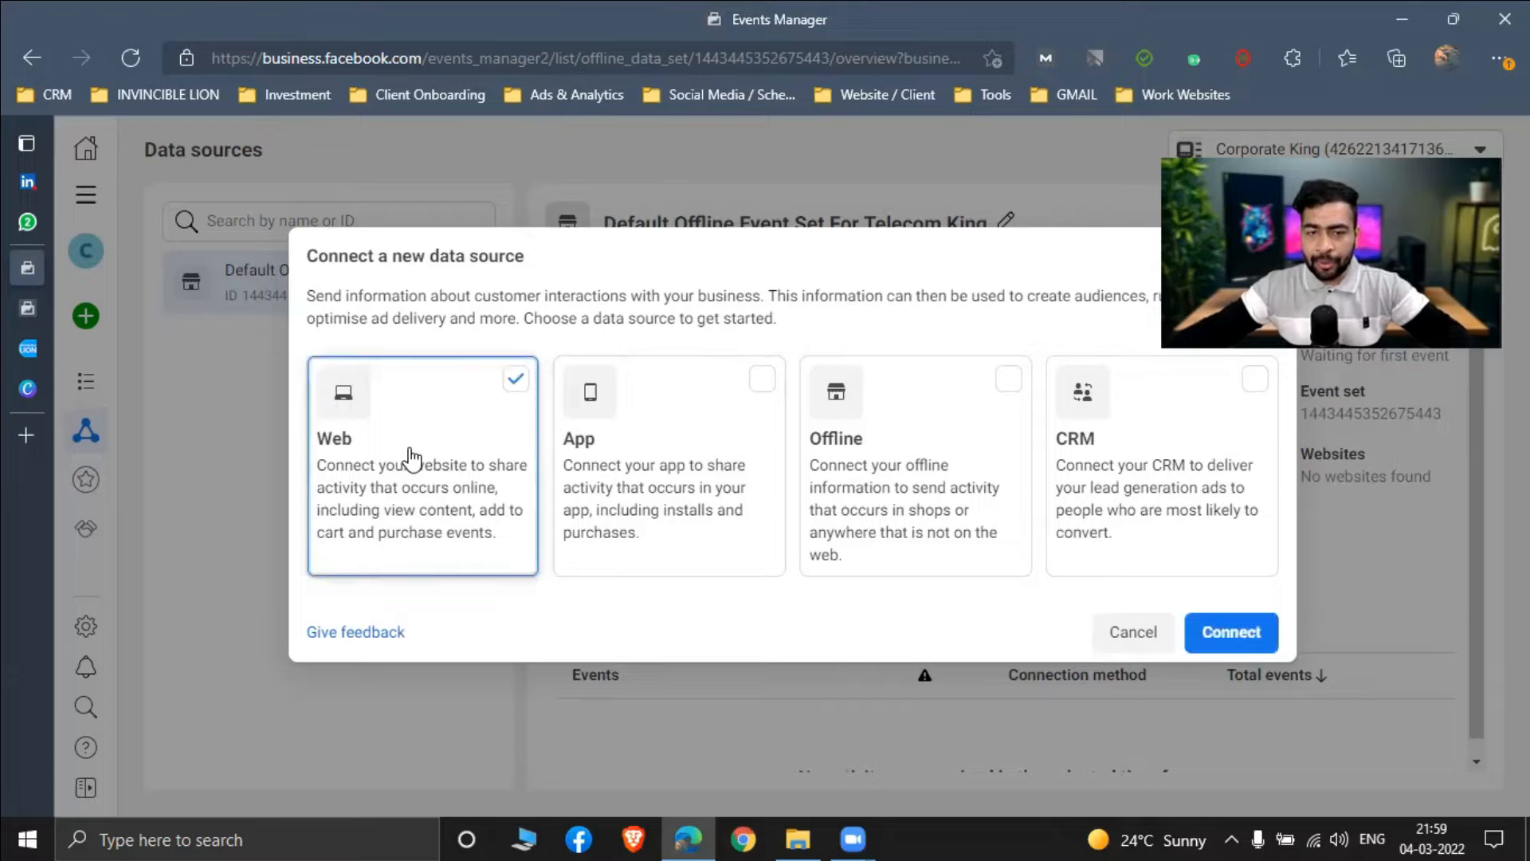
pyautogui.click(1235, 639)
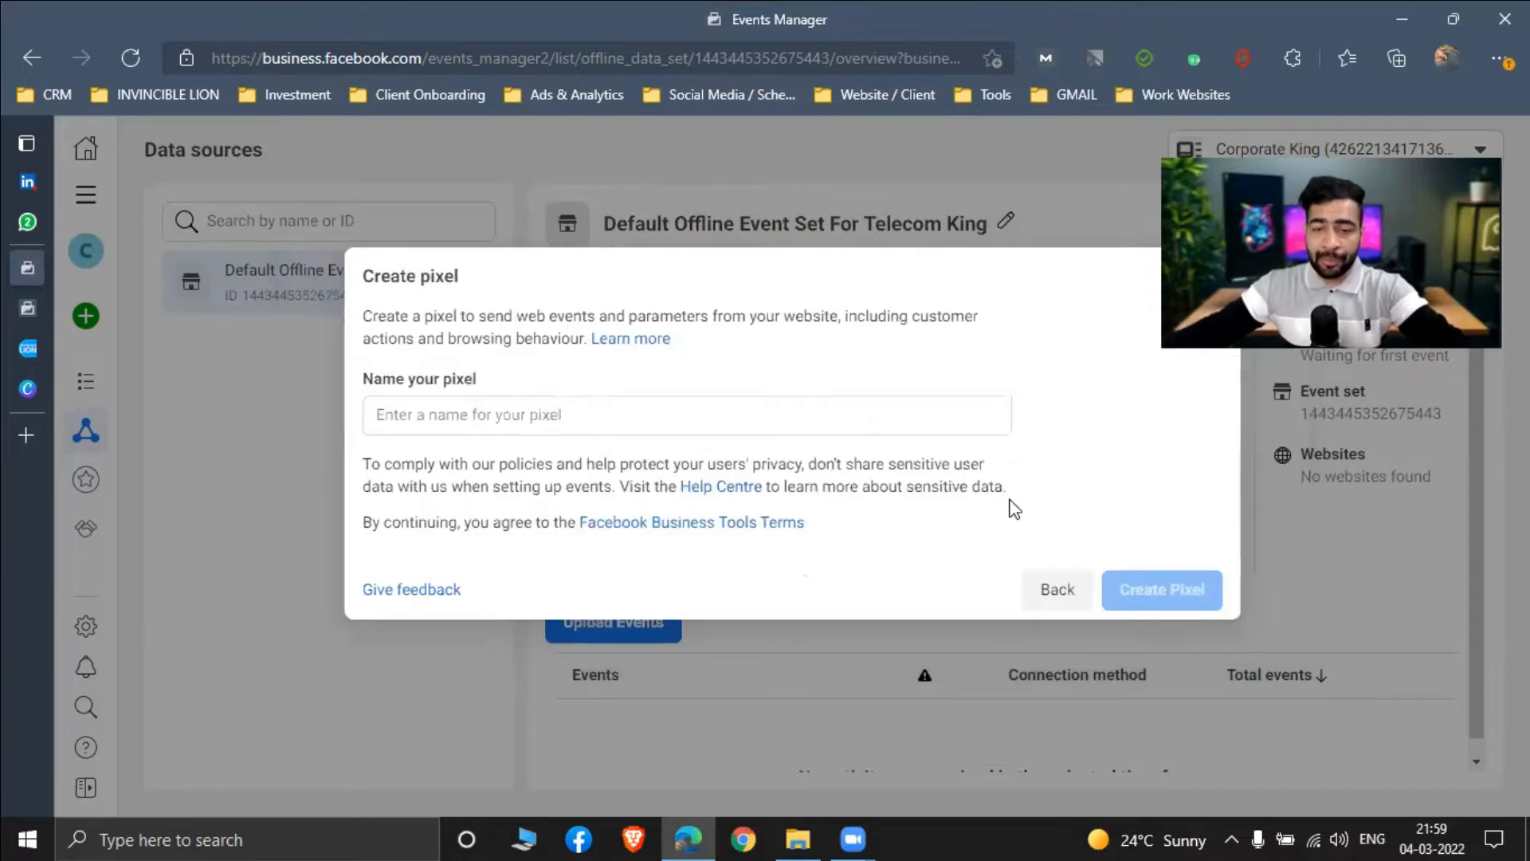
# Step: Name the new pixel "IL Pixel - TEST" and create it
pyautogui.click(962, 423)
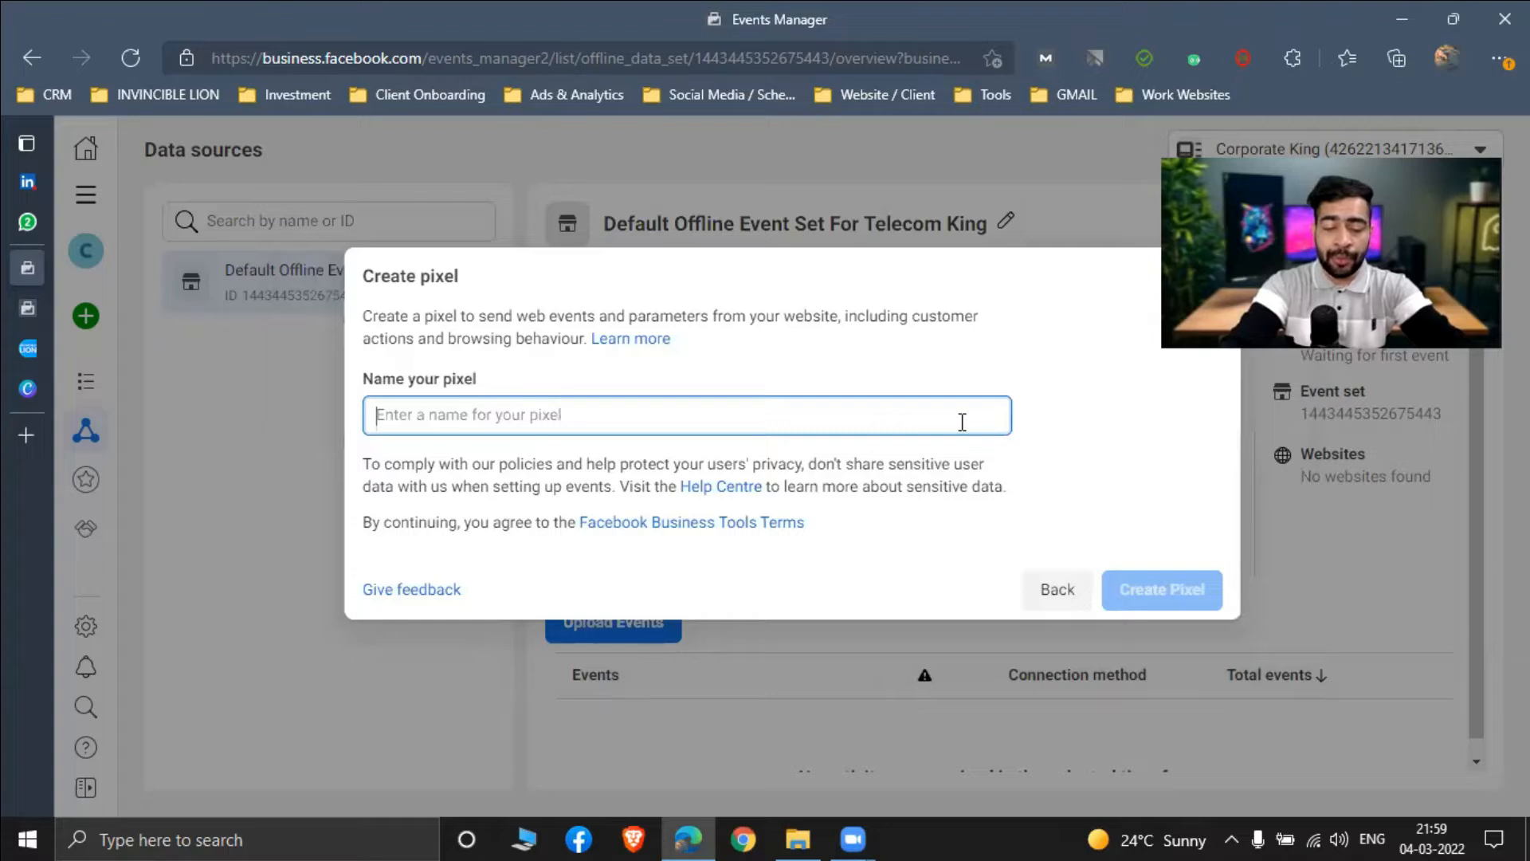
pyautogui.write('IL Pixel')
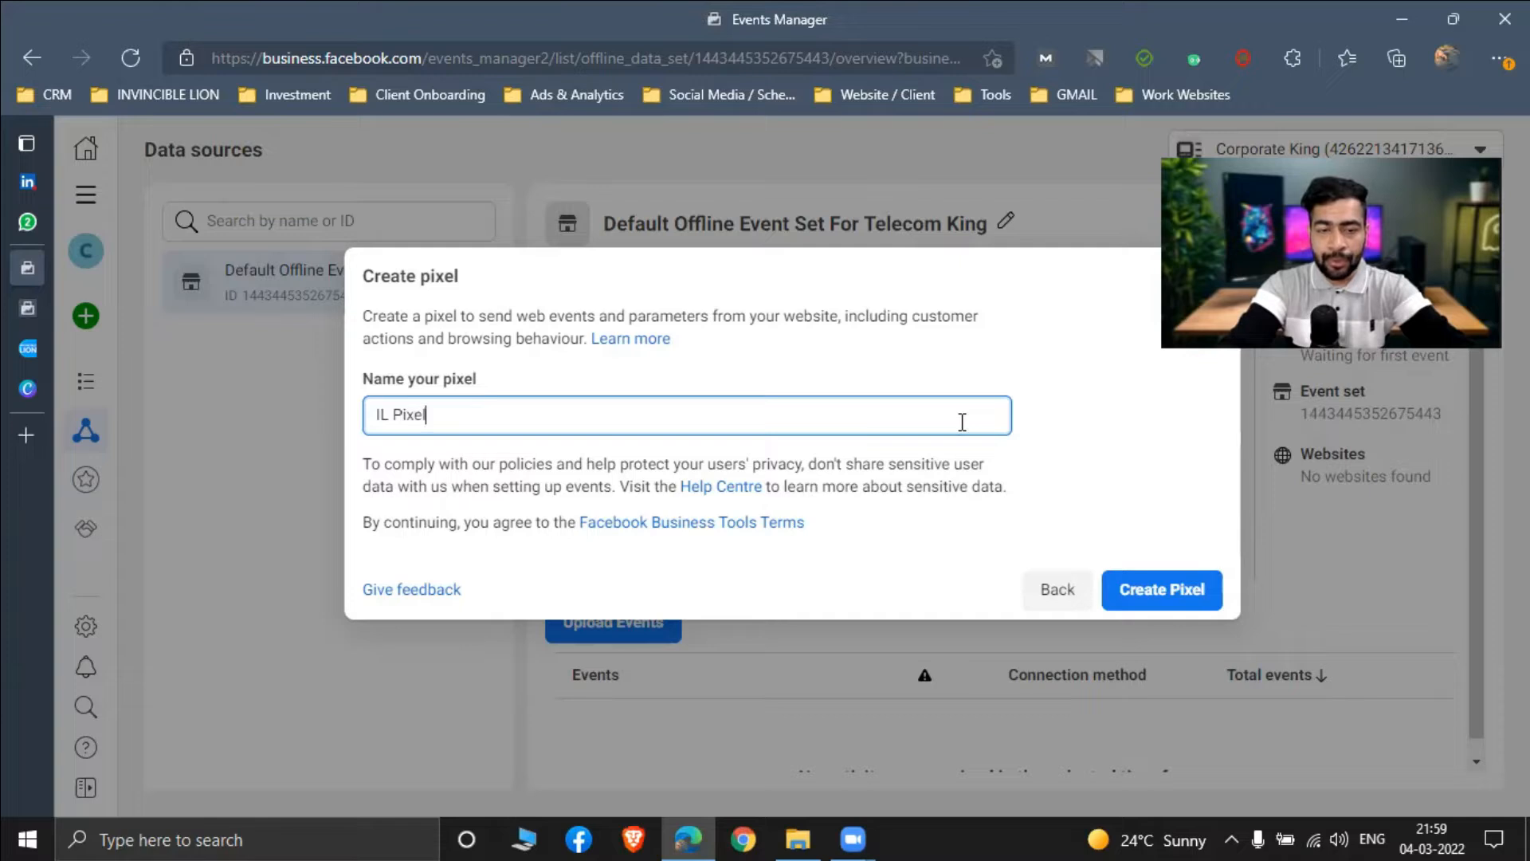
pyautogui.write(' - ')
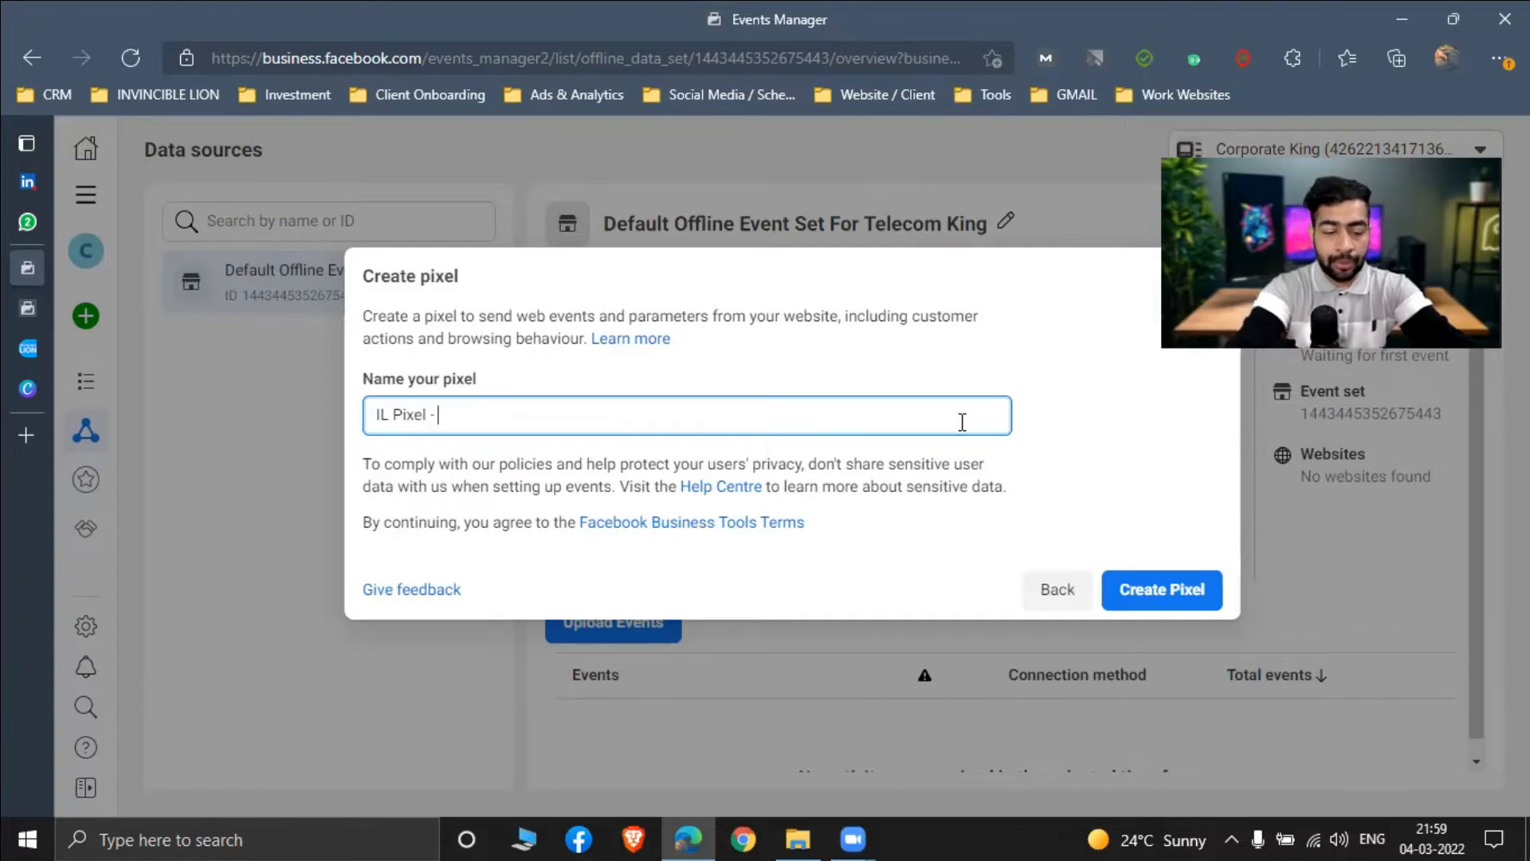
pyautogui.write('TEST')
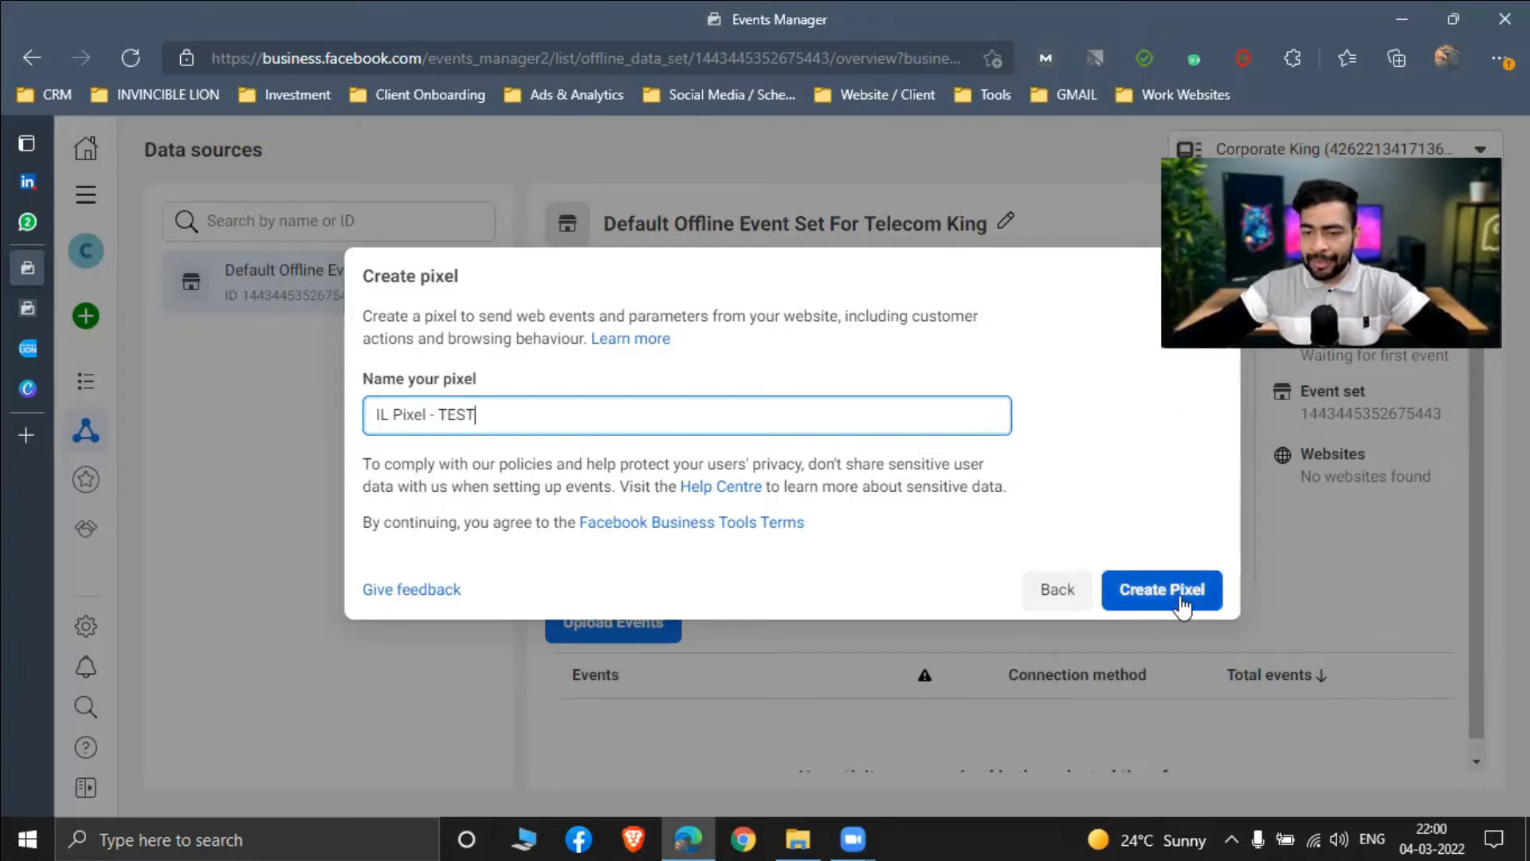
pyautogui.click(1186, 596)
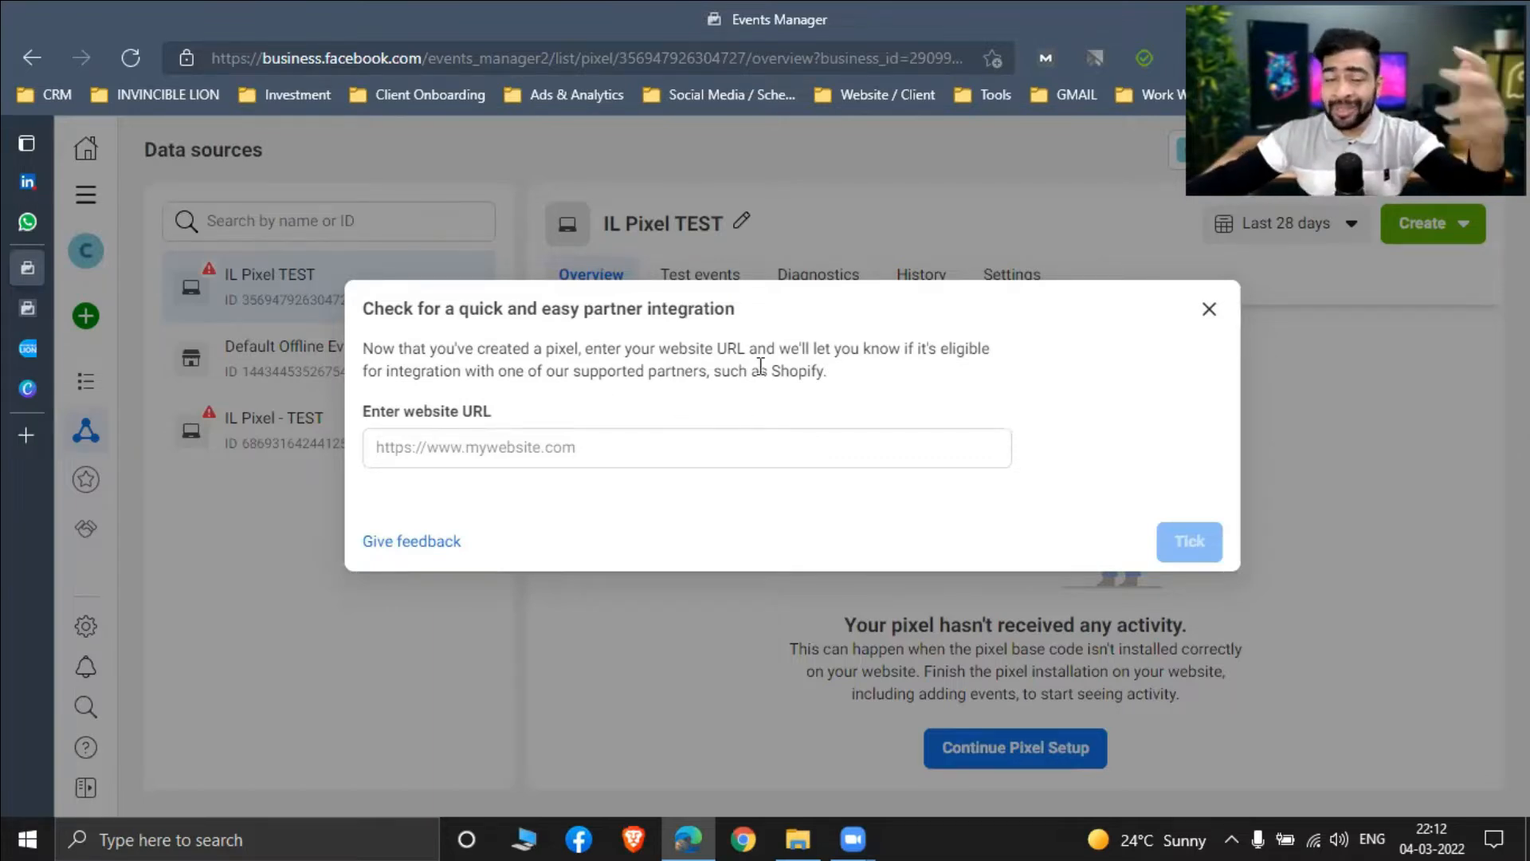
pyautogui.click(496, 440)
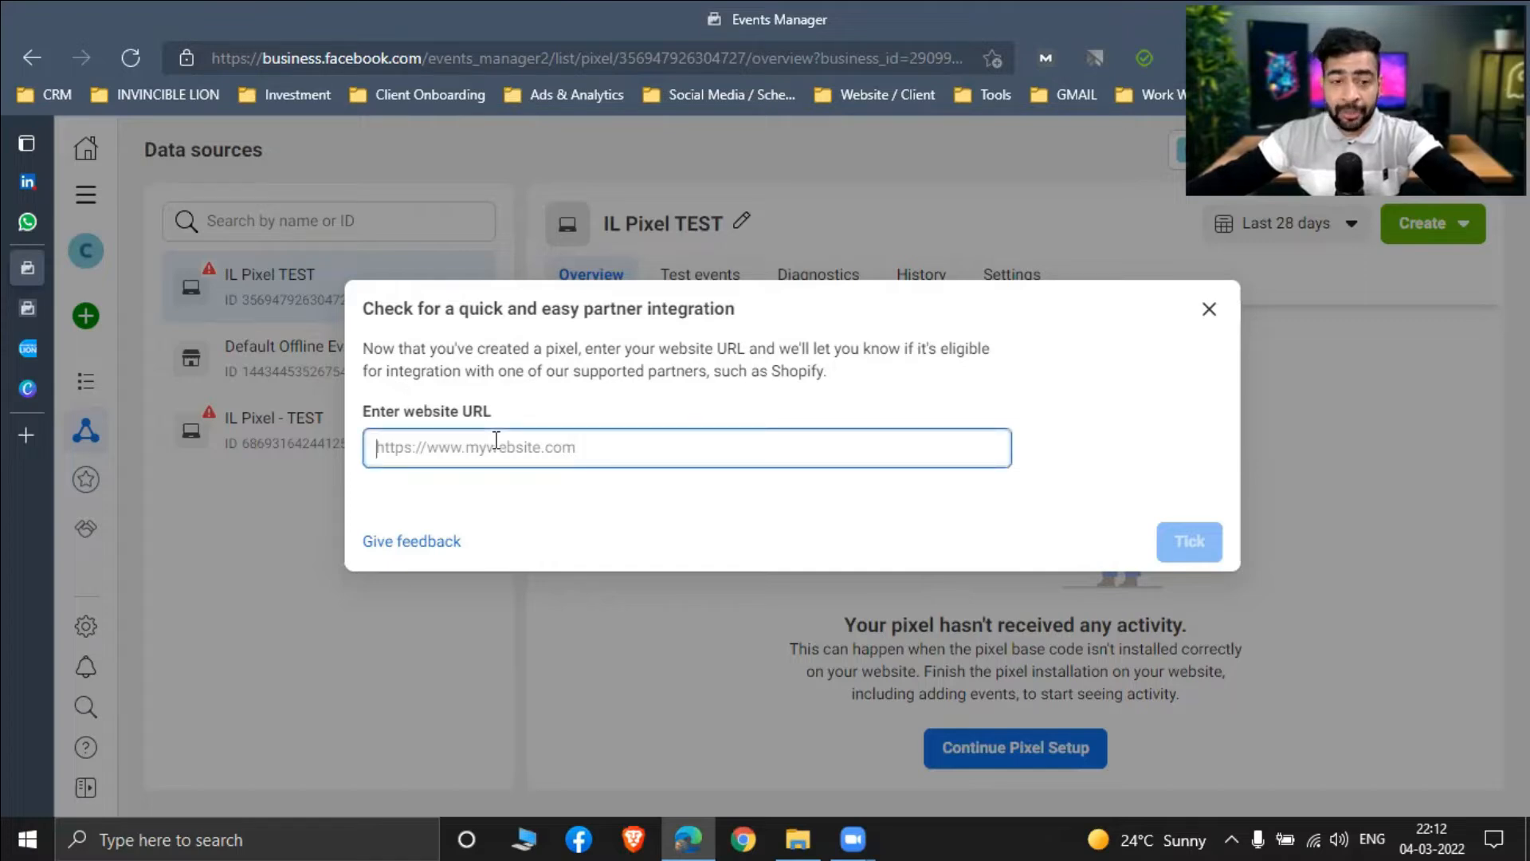
pyautogui.write('https://invinciblelion.net/')
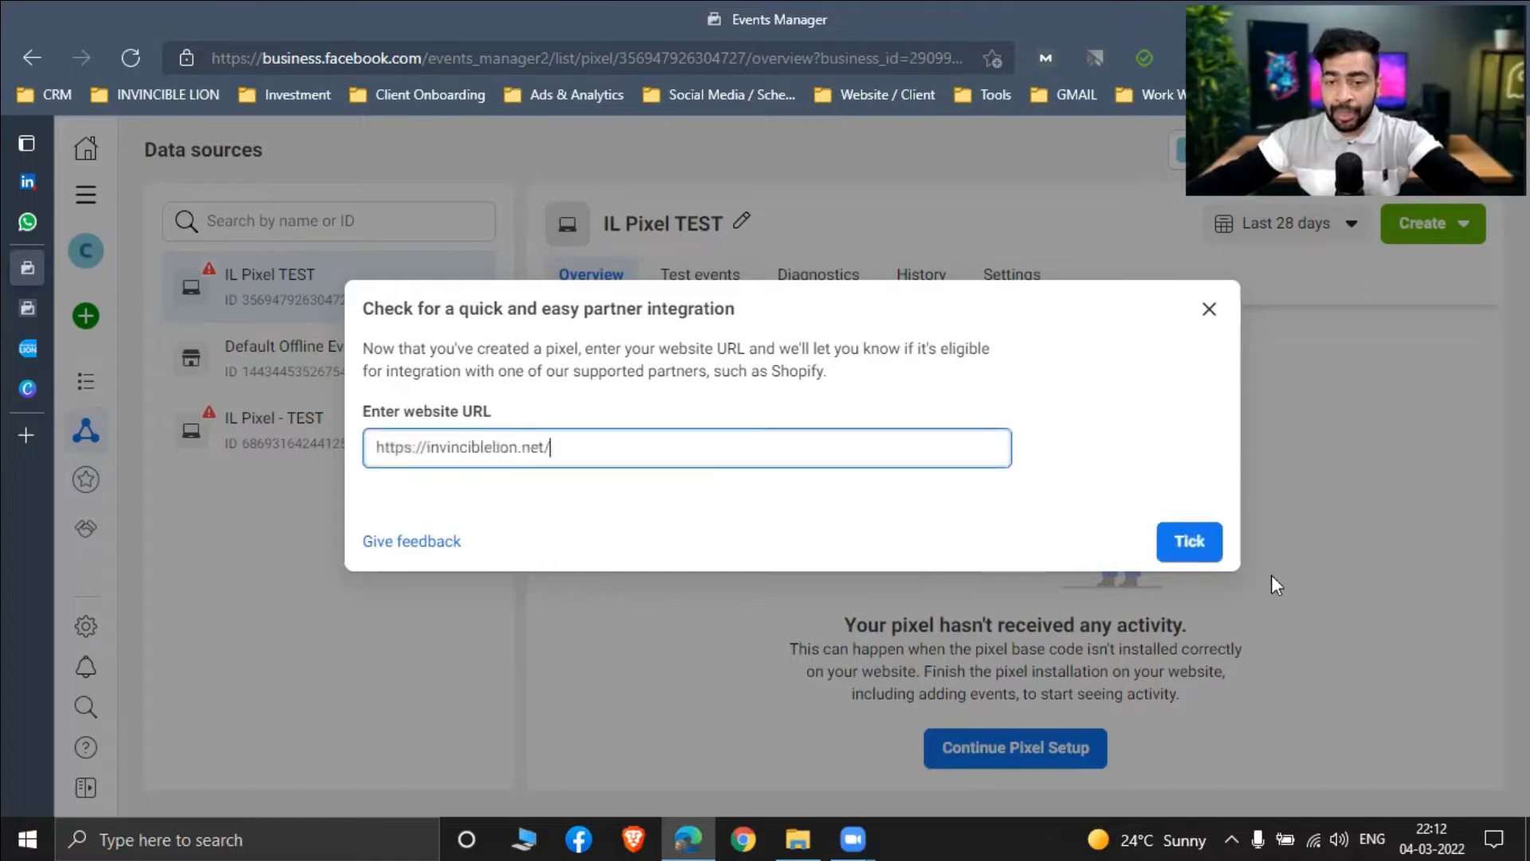
pyautogui.click(1196, 534)
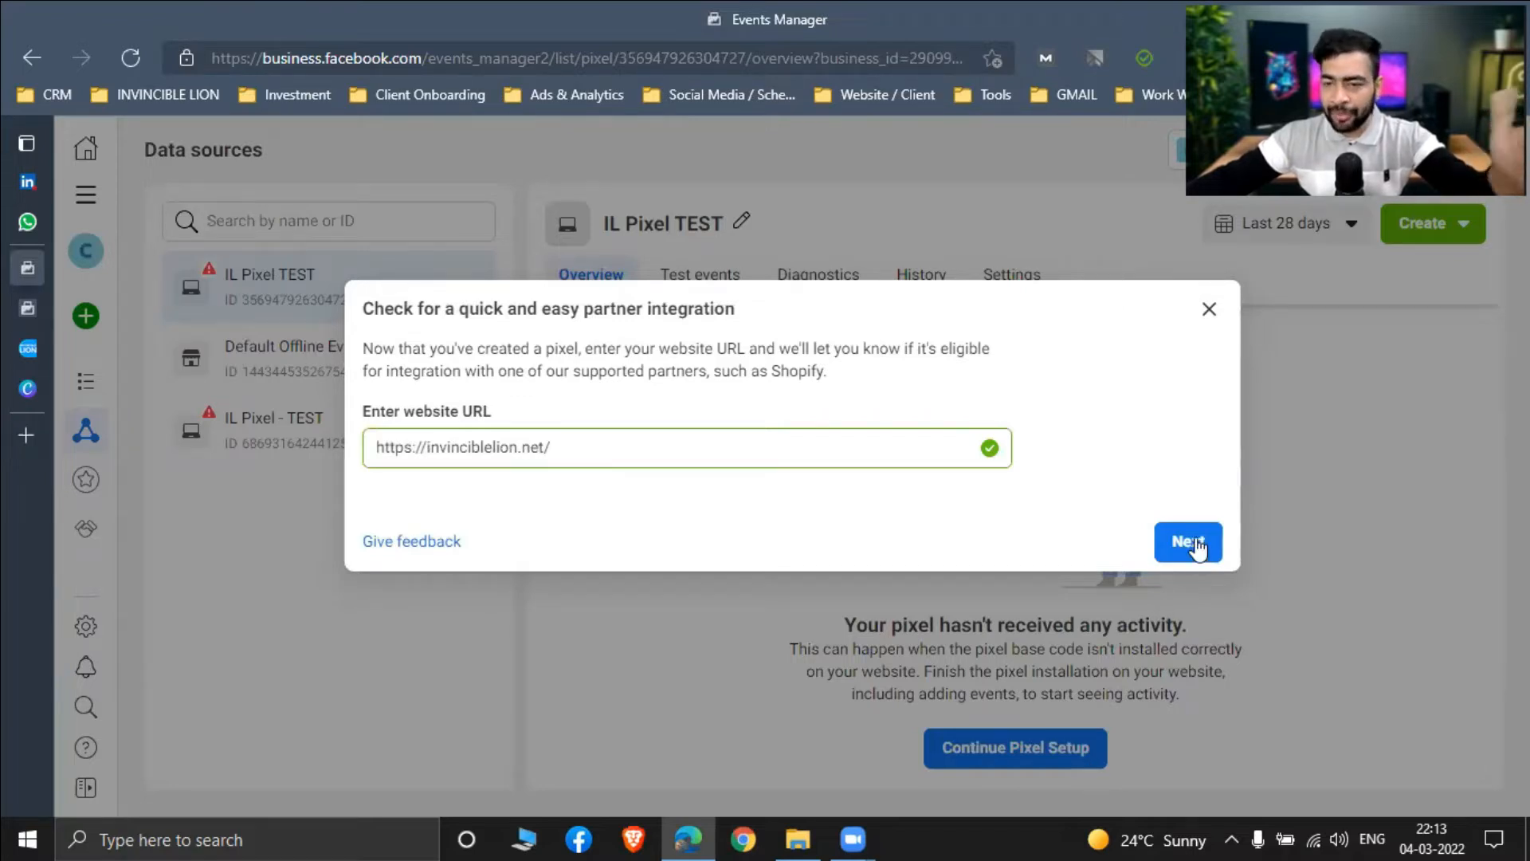
pyautogui.click(1196, 544)
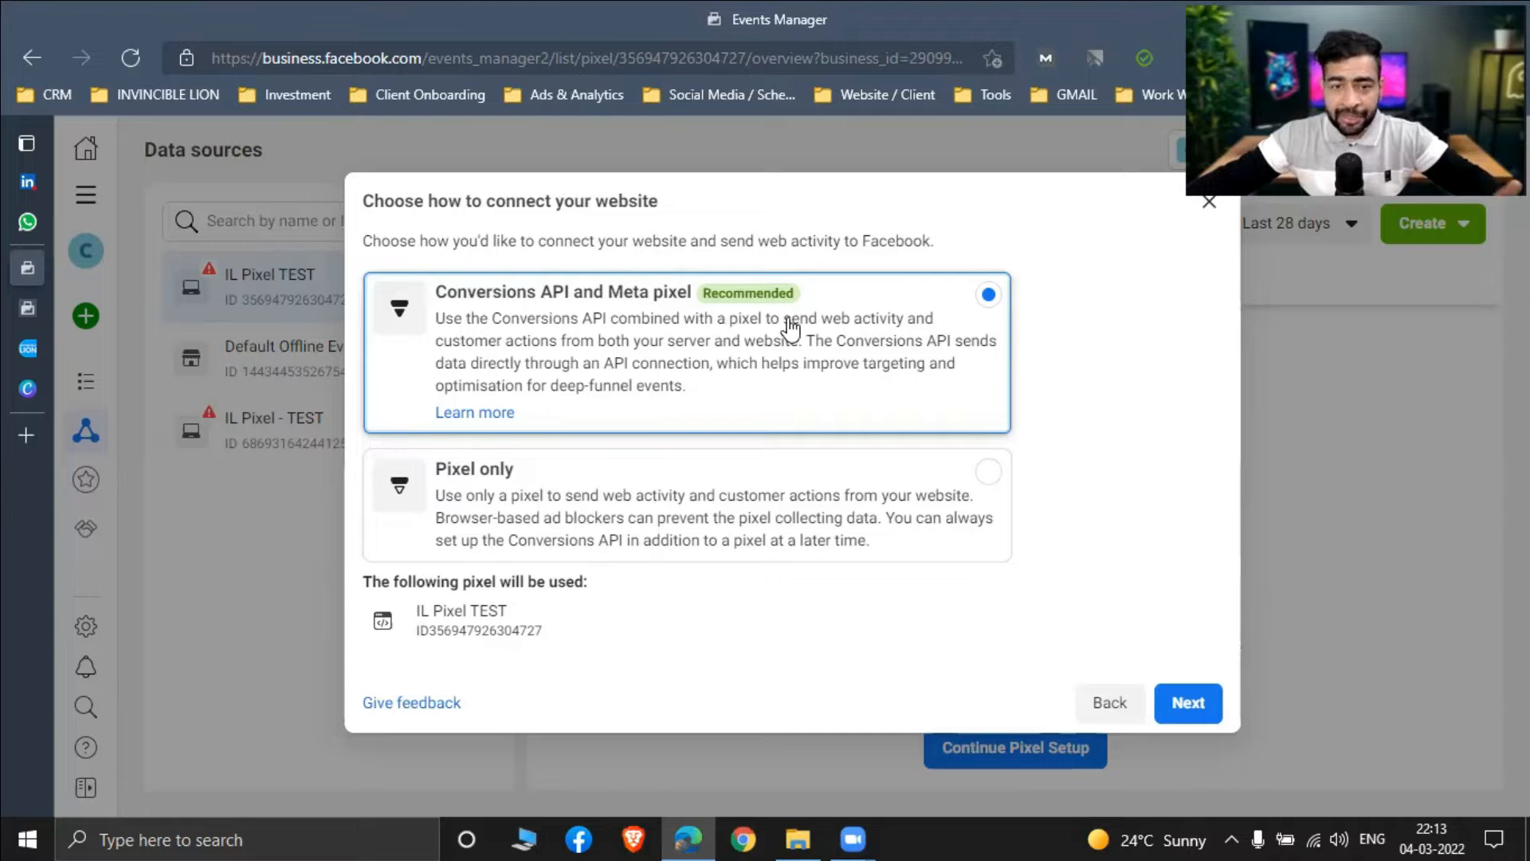
# Step: Connect the website through Conversions API and Meta pixel, go through the introduction, and choose manual code installation
pyautogui.click(1173, 721)
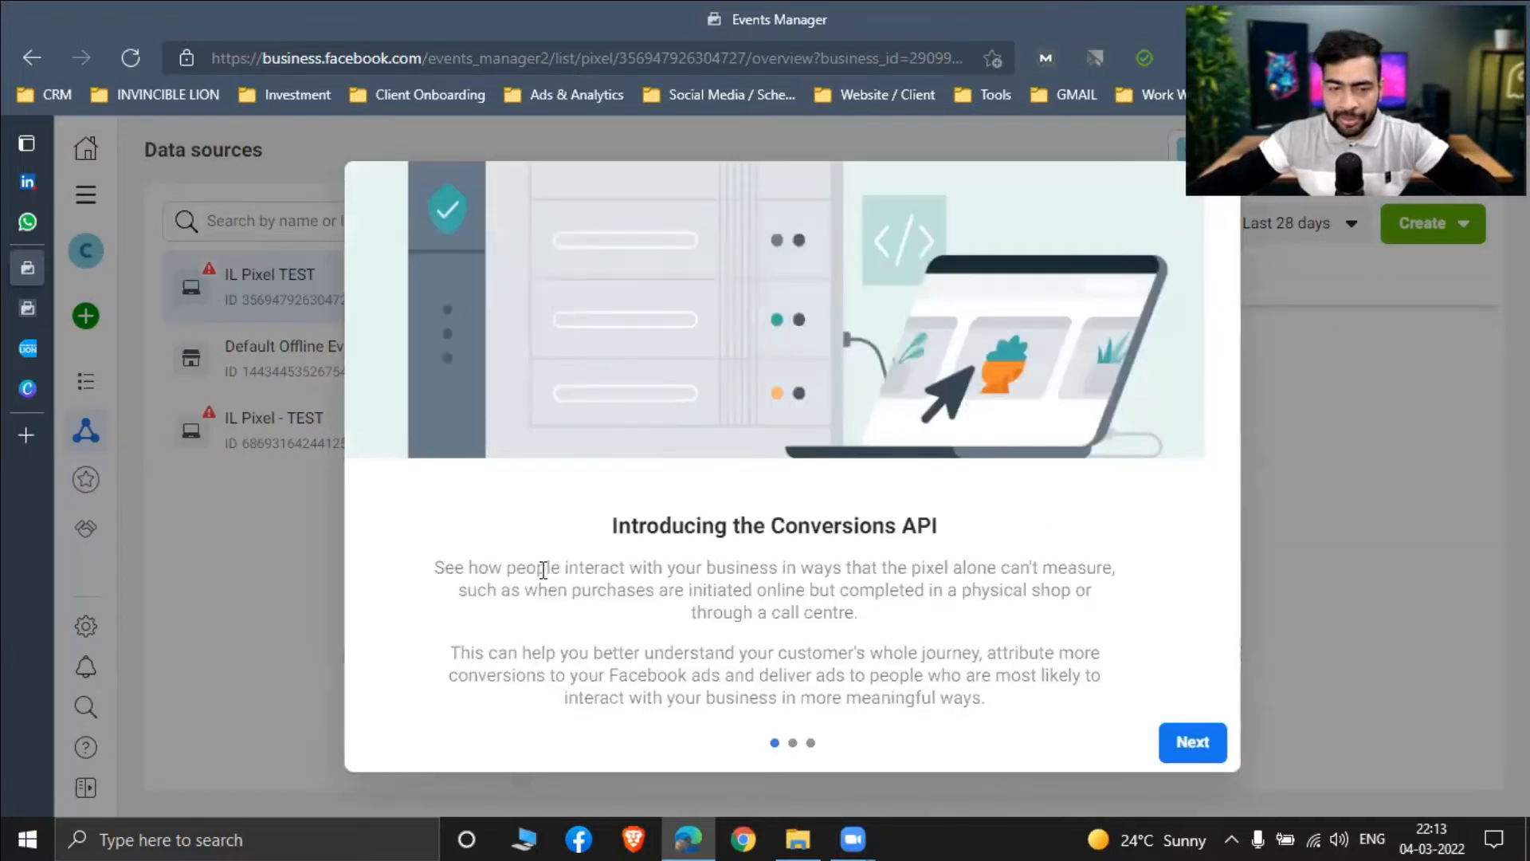
pyautogui.click(1191, 743)
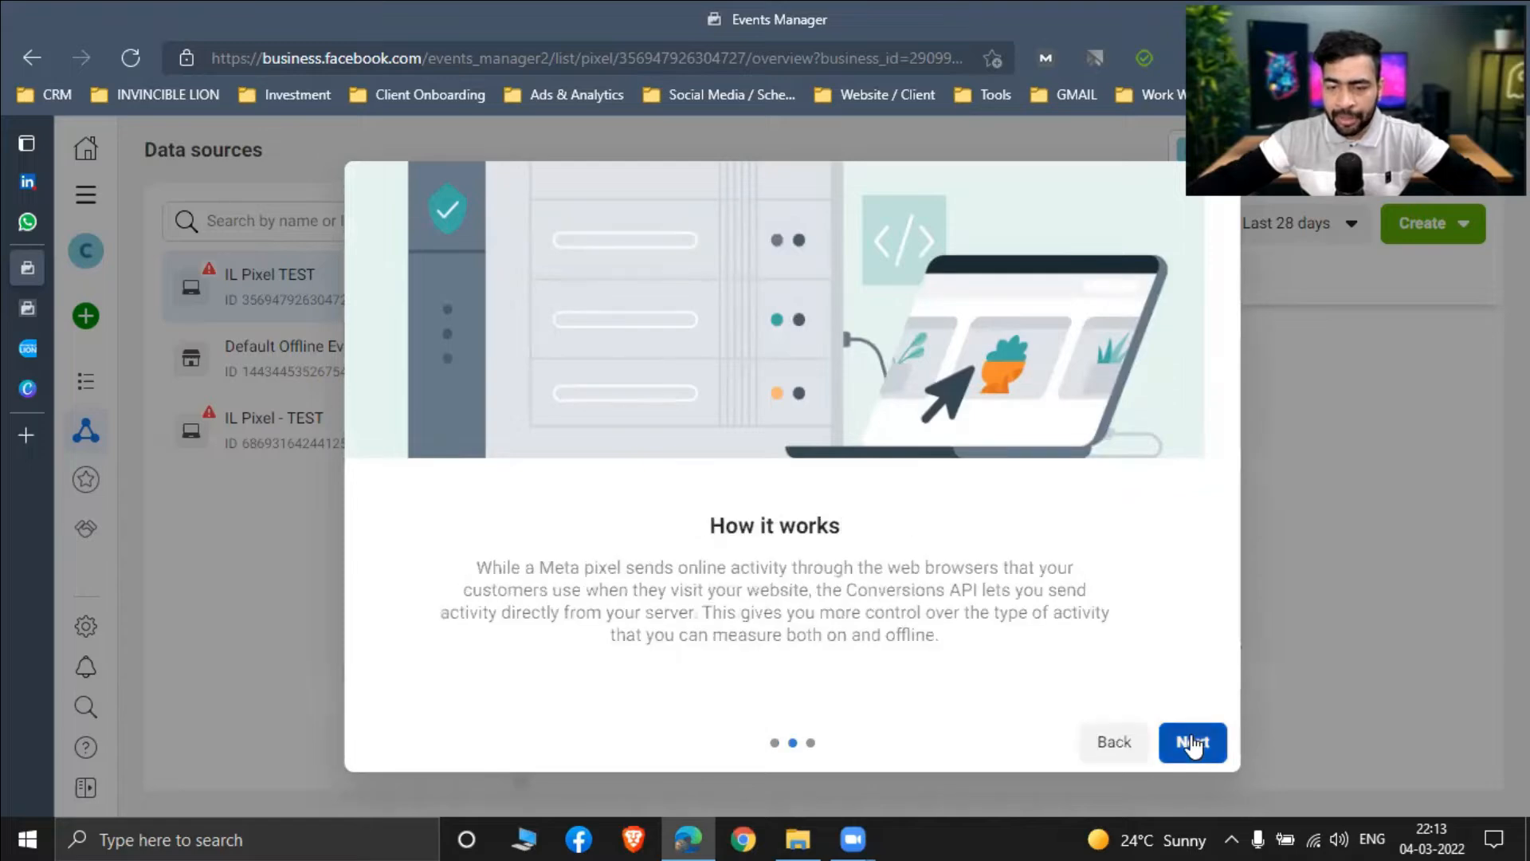
pyautogui.click(1184, 741)
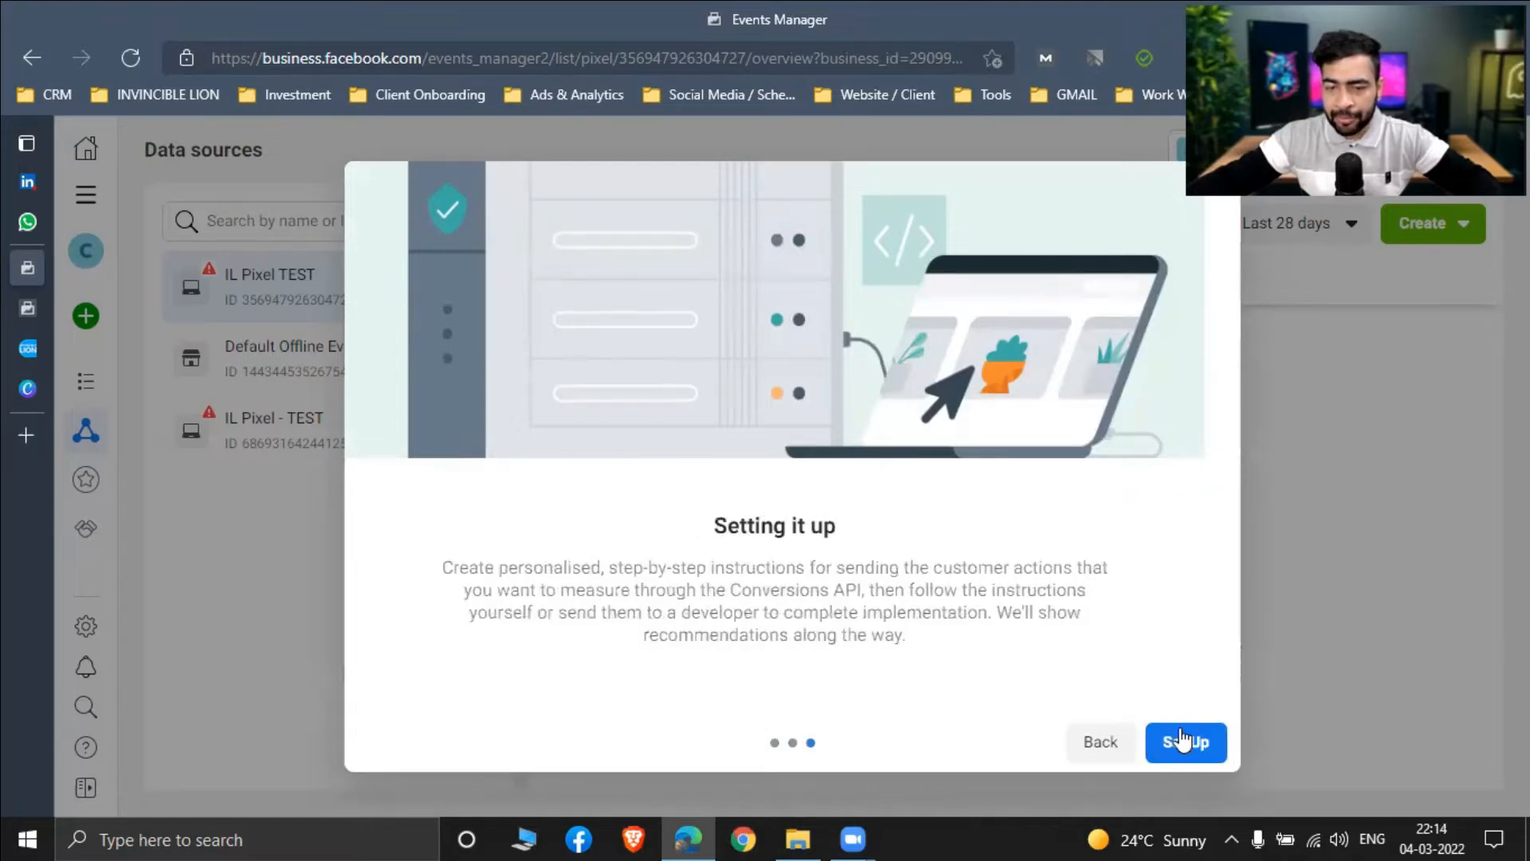
pyautogui.click(1184, 742)
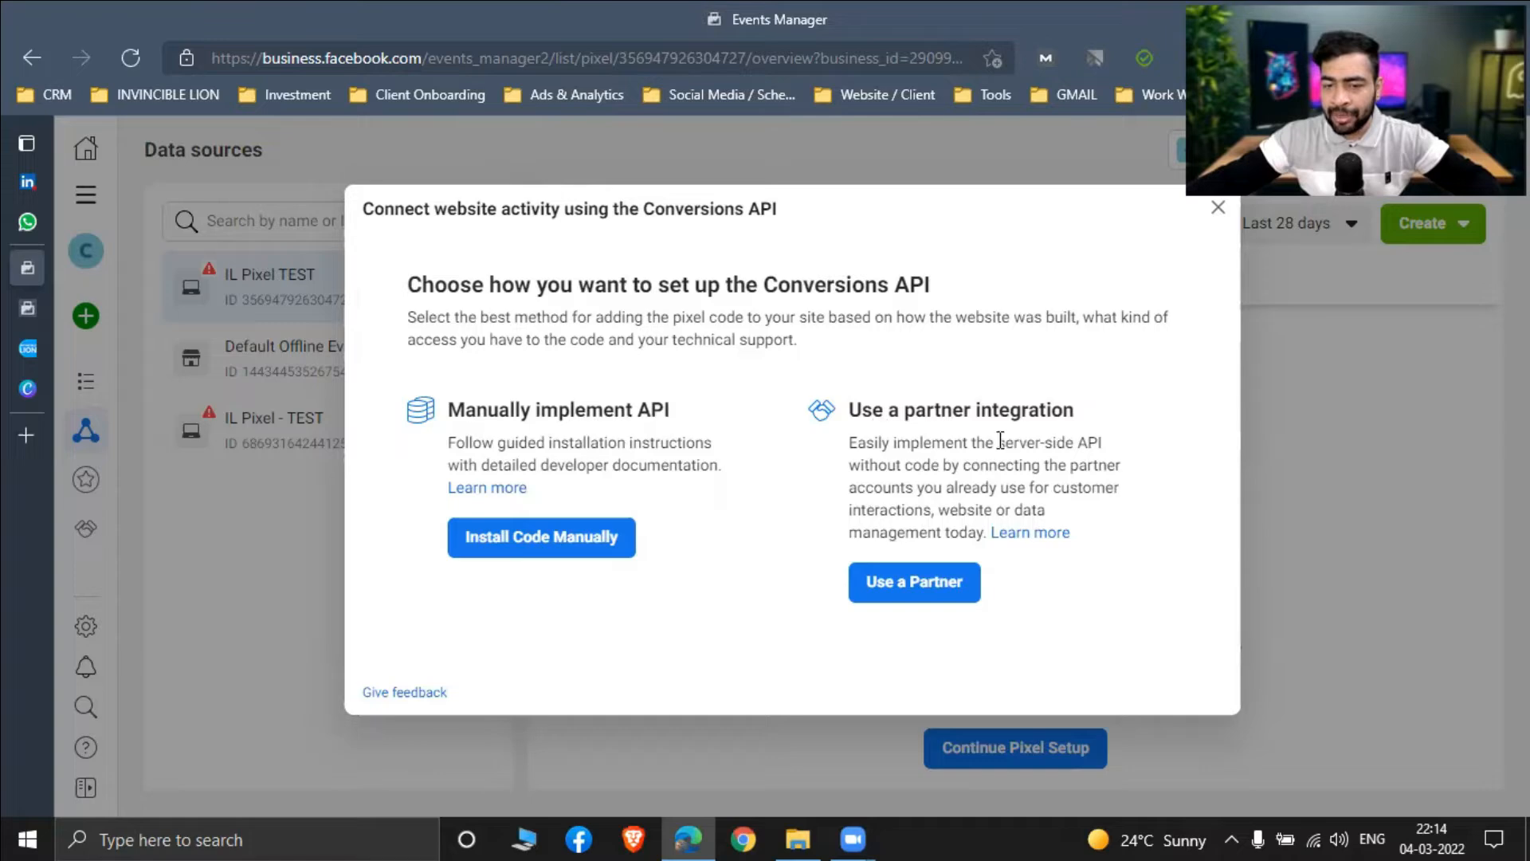
pyautogui.click(532, 548)
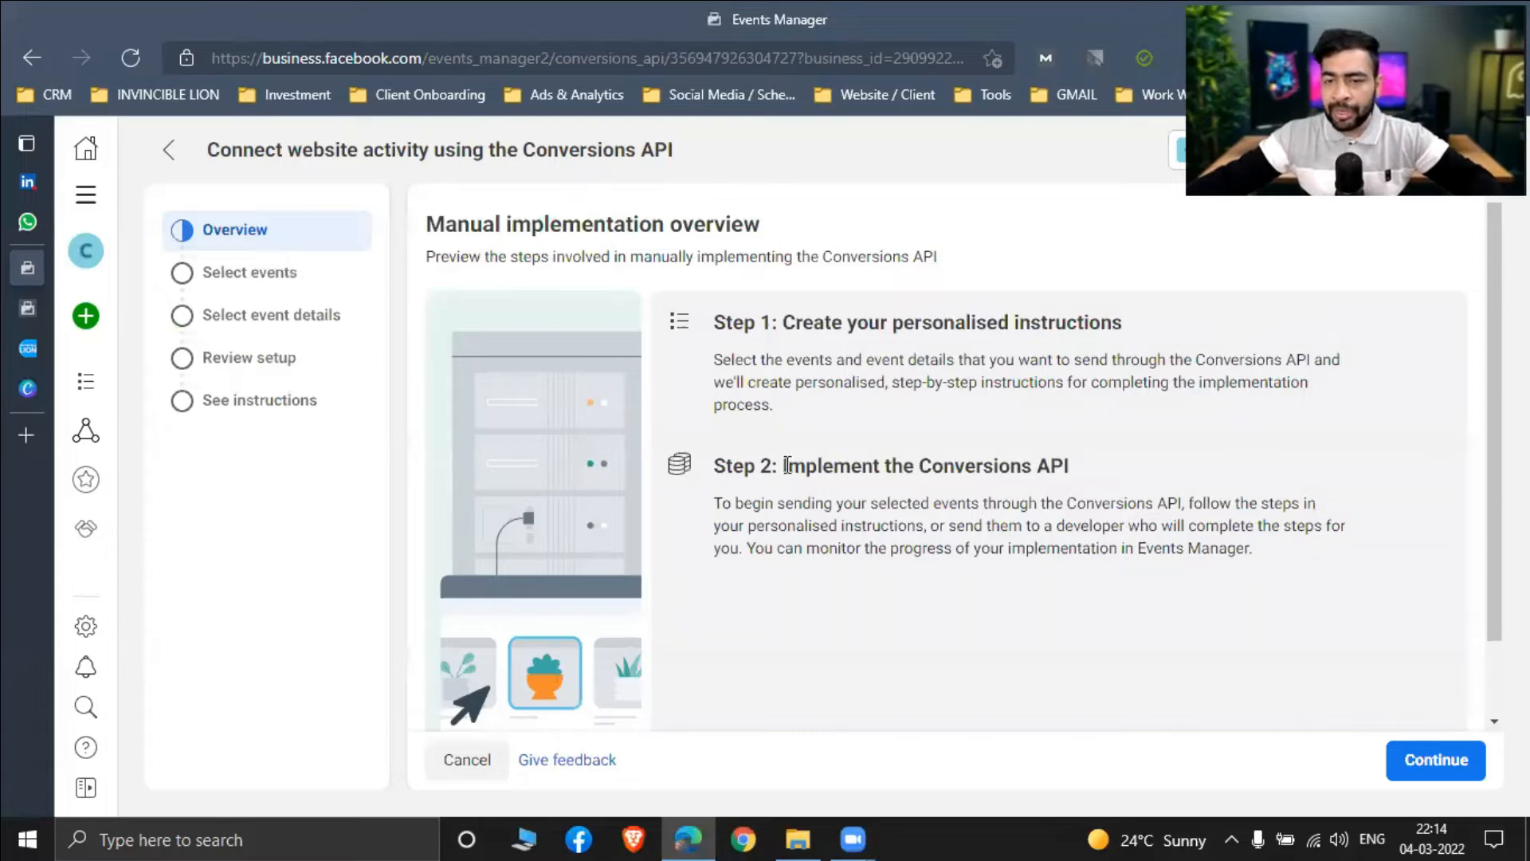
# Step: Proceed past the manual implementation overview and set the business category for the events to Education
pyautogui.click(1396, 747)
pyautogui.click(564, 337)
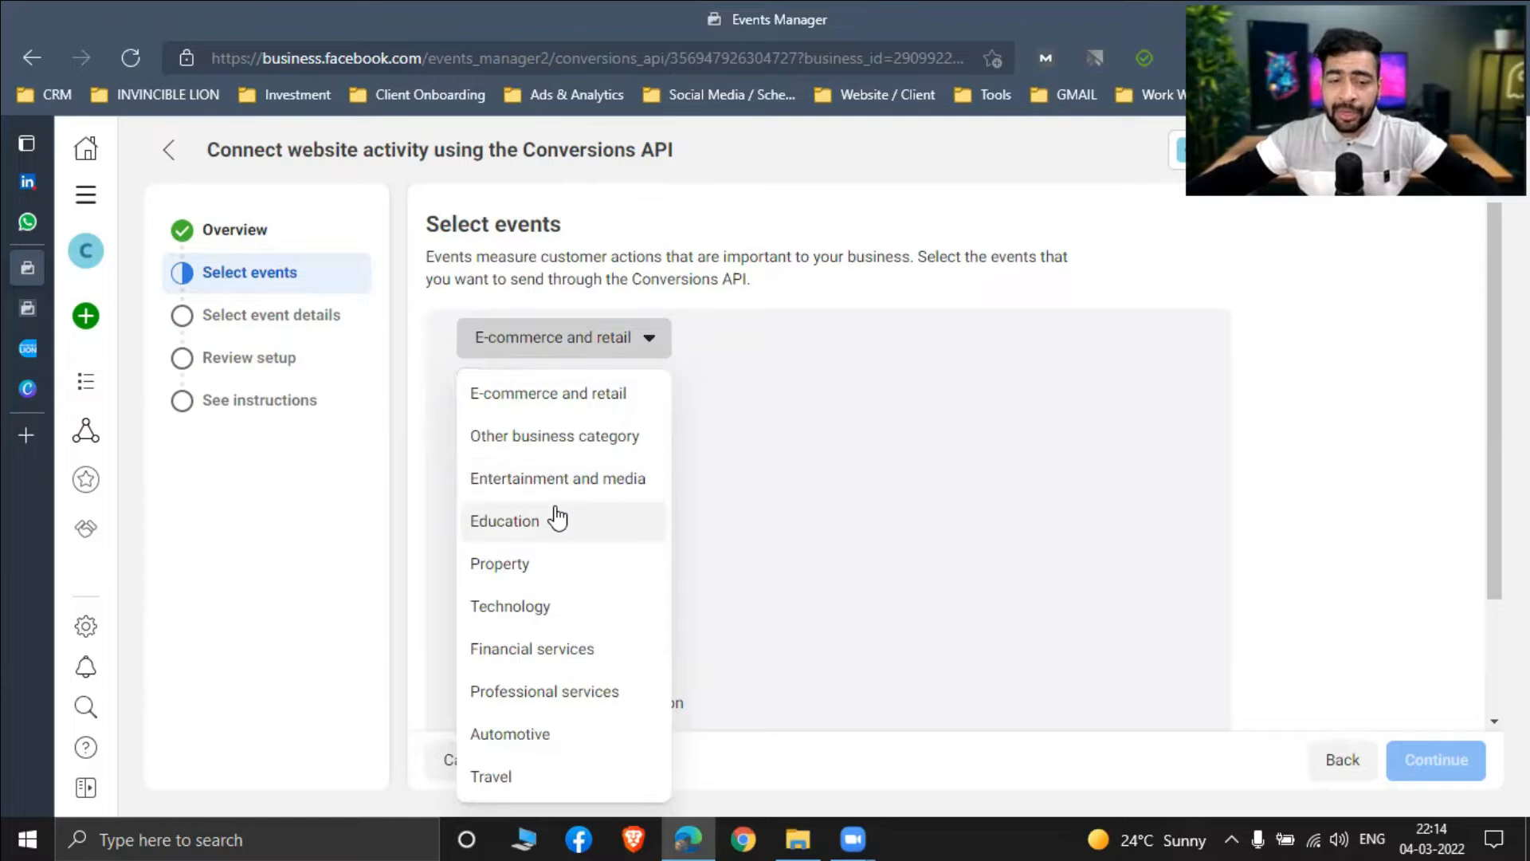
pyautogui.press('Return')
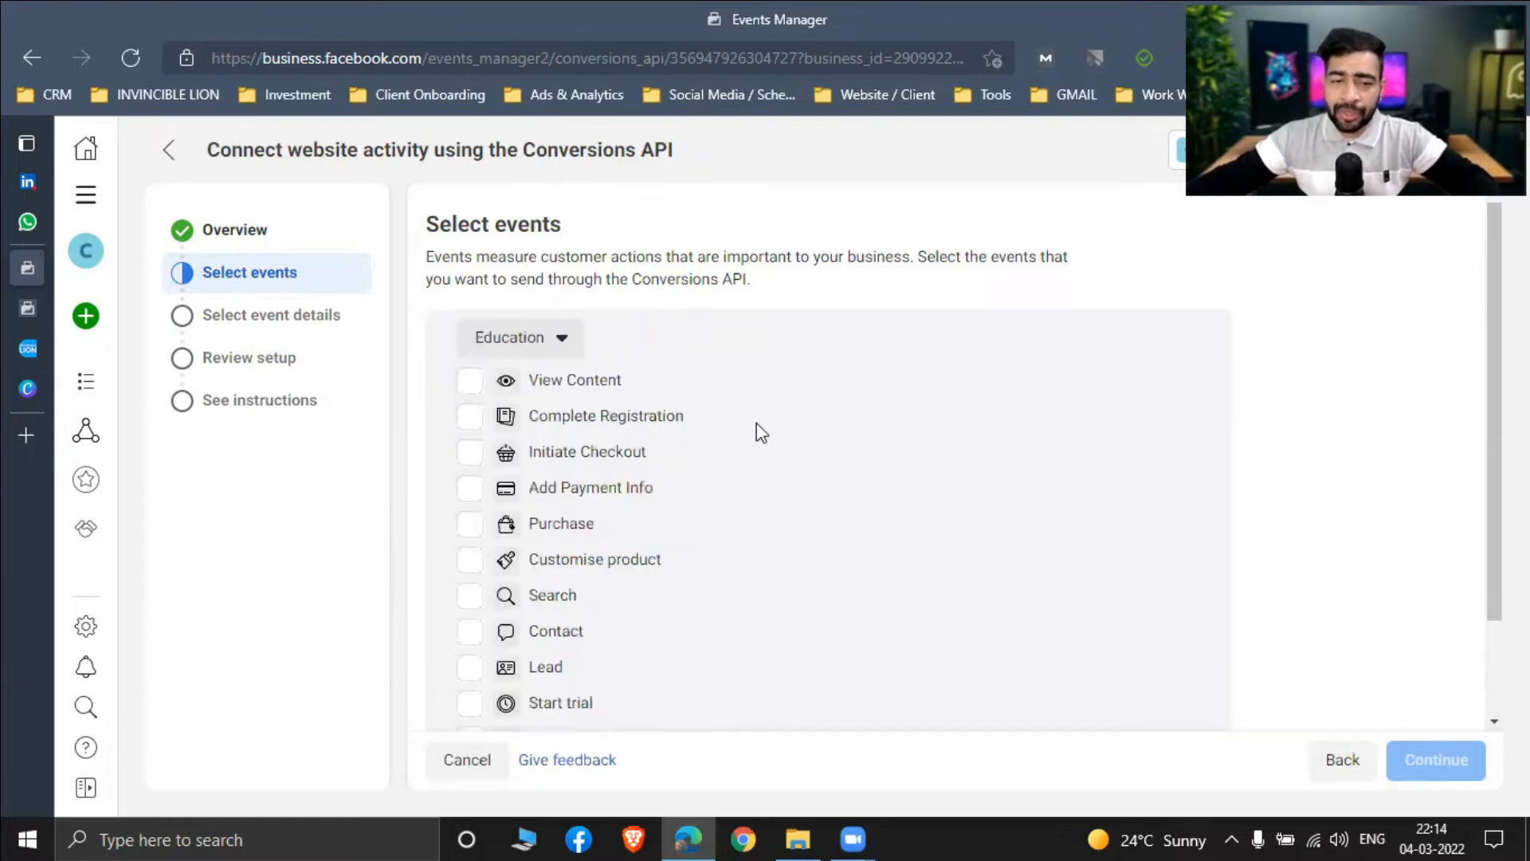
# Step: Select the View Content, Initiate Checkout, Add Payment Info, Purchase, Lead and Submit Application events, and continue to the event details
pyautogui.scroll(-2, 597, 466)
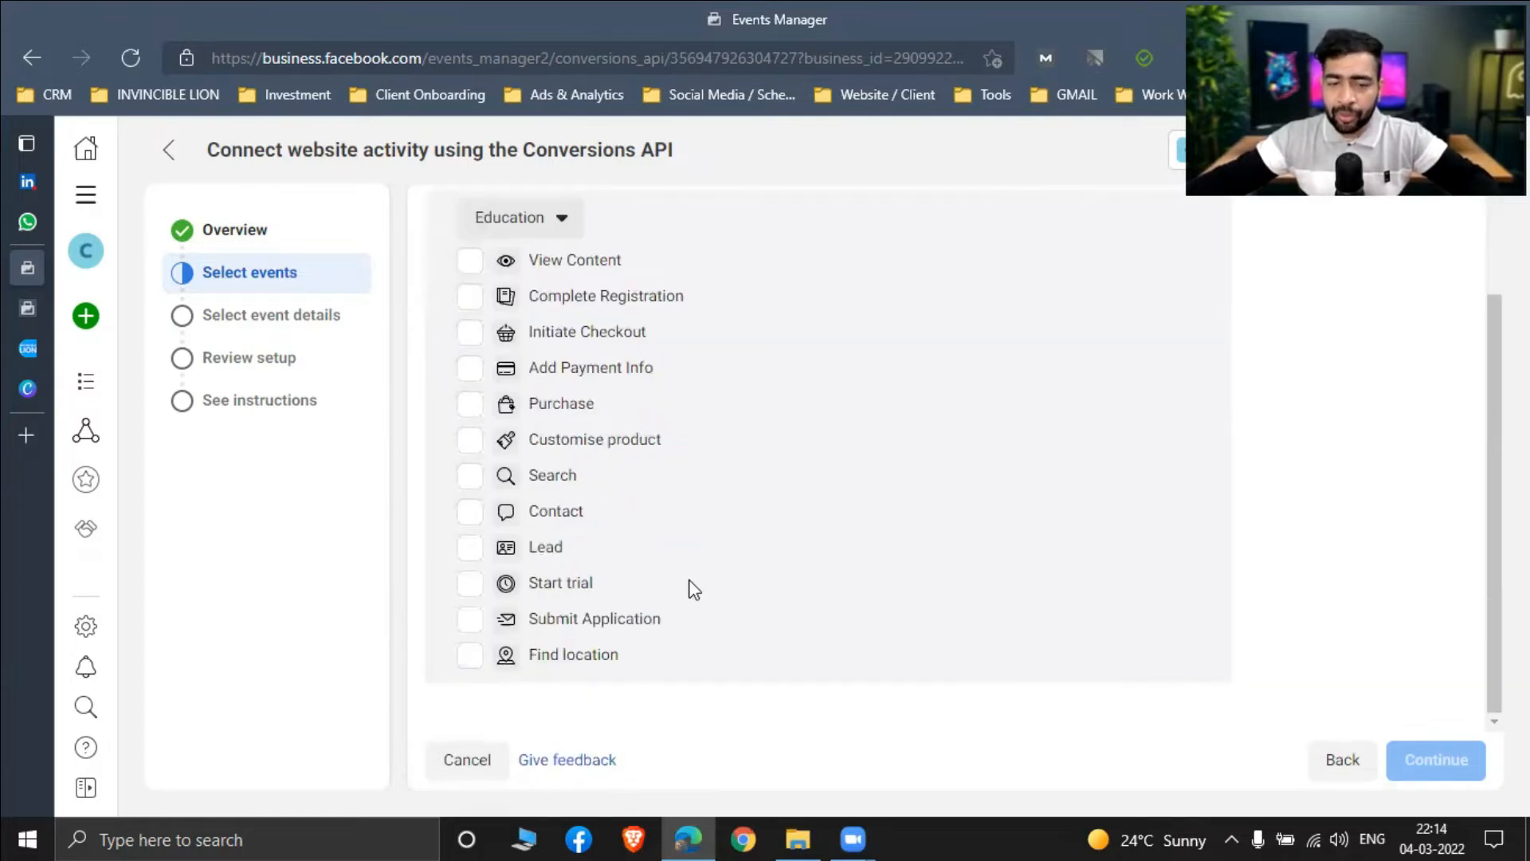
pyautogui.scroll(1, 470, 395)
pyautogui.click(471, 344)
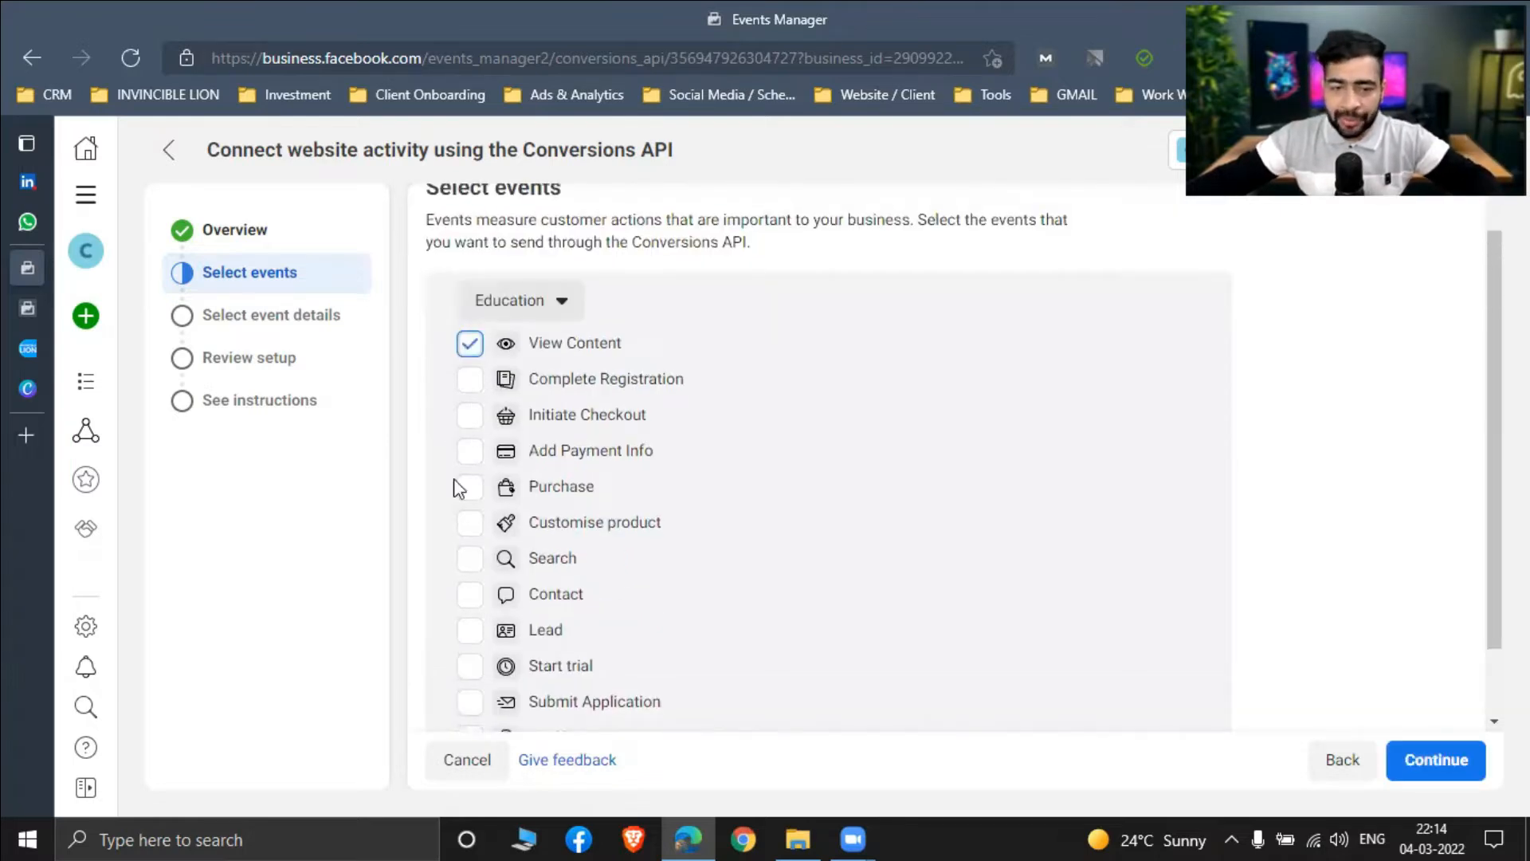
pyautogui.click(470, 421)
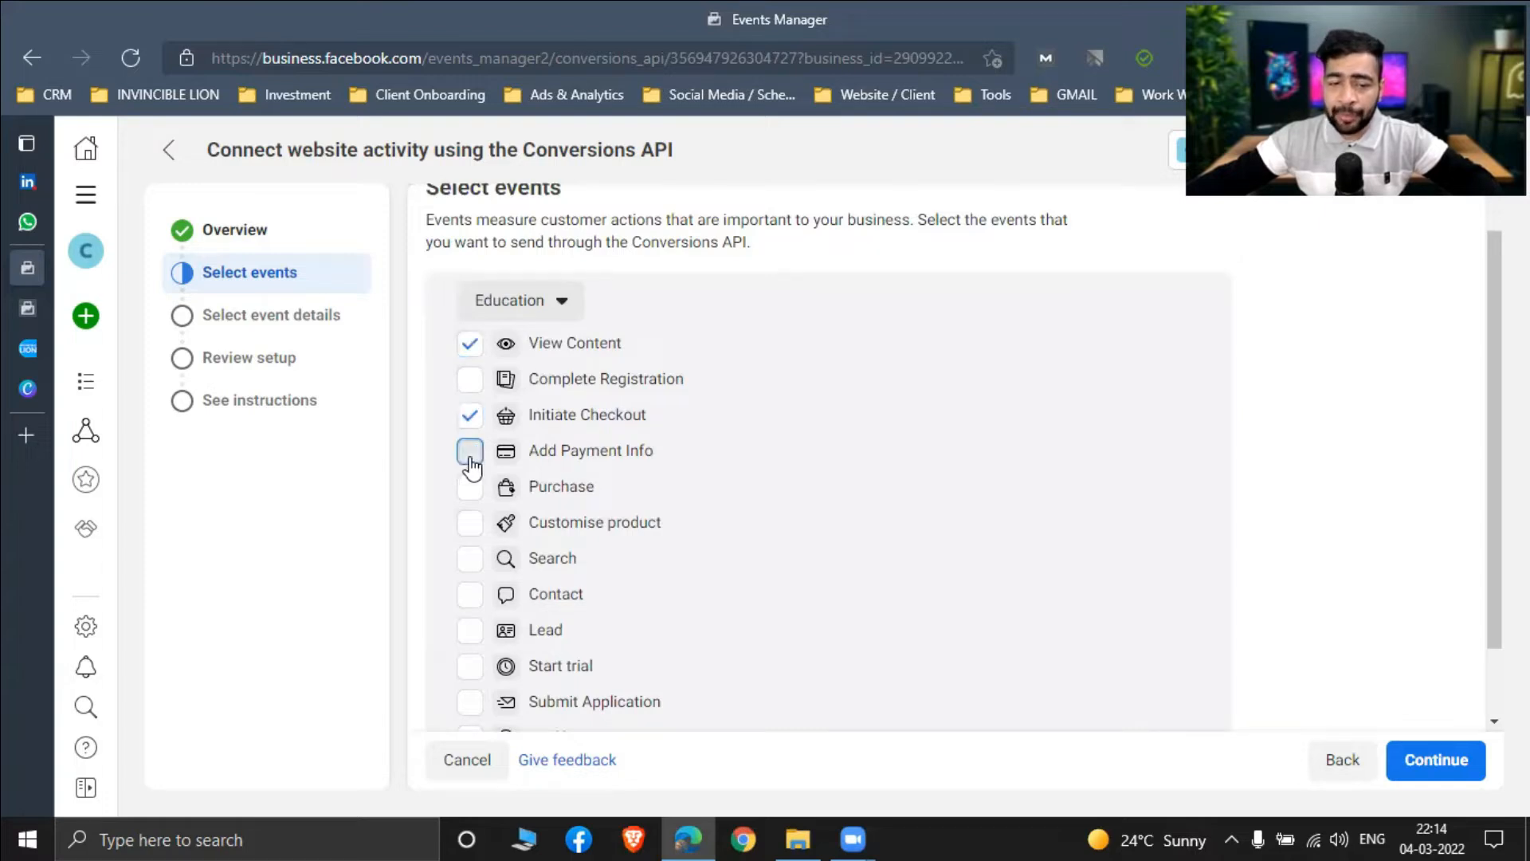
pyautogui.press('space')
pyautogui.click(472, 490)
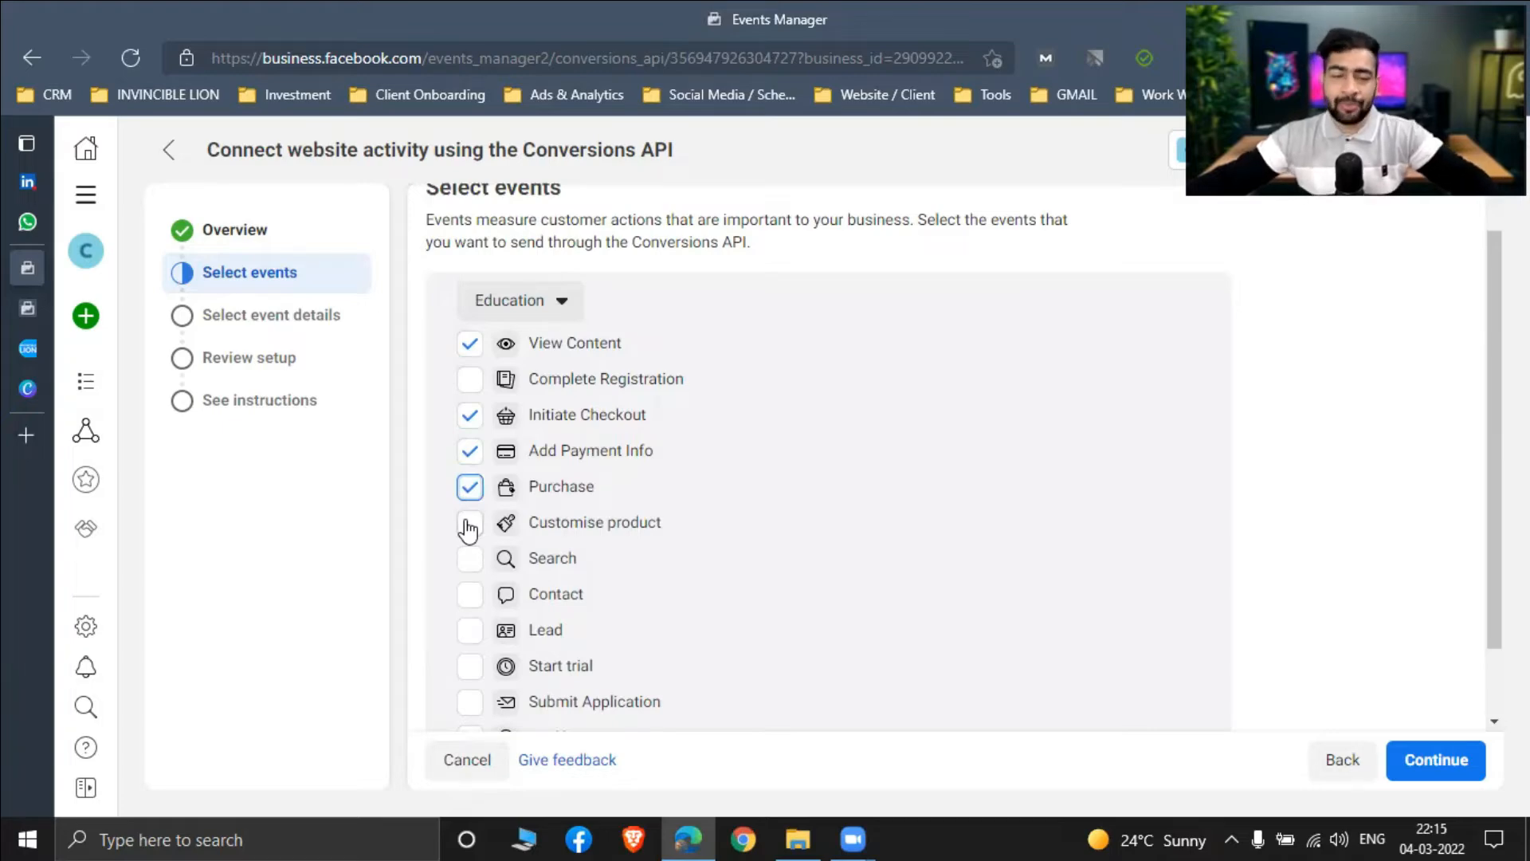
pyautogui.scroll(-1, 478, 558)
pyautogui.click(529, 558)
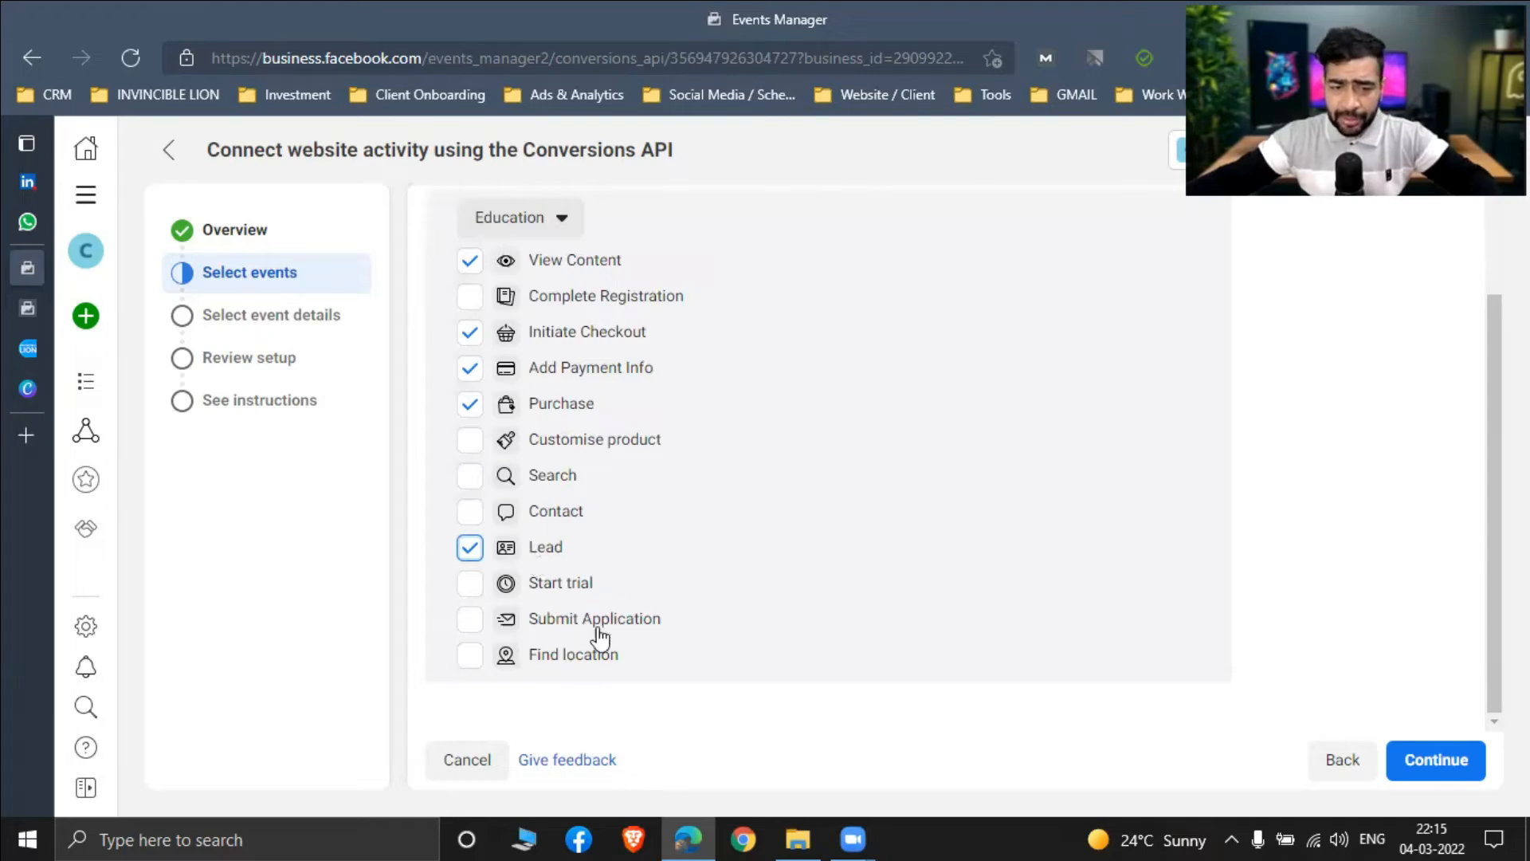
pyautogui.click(479, 617)
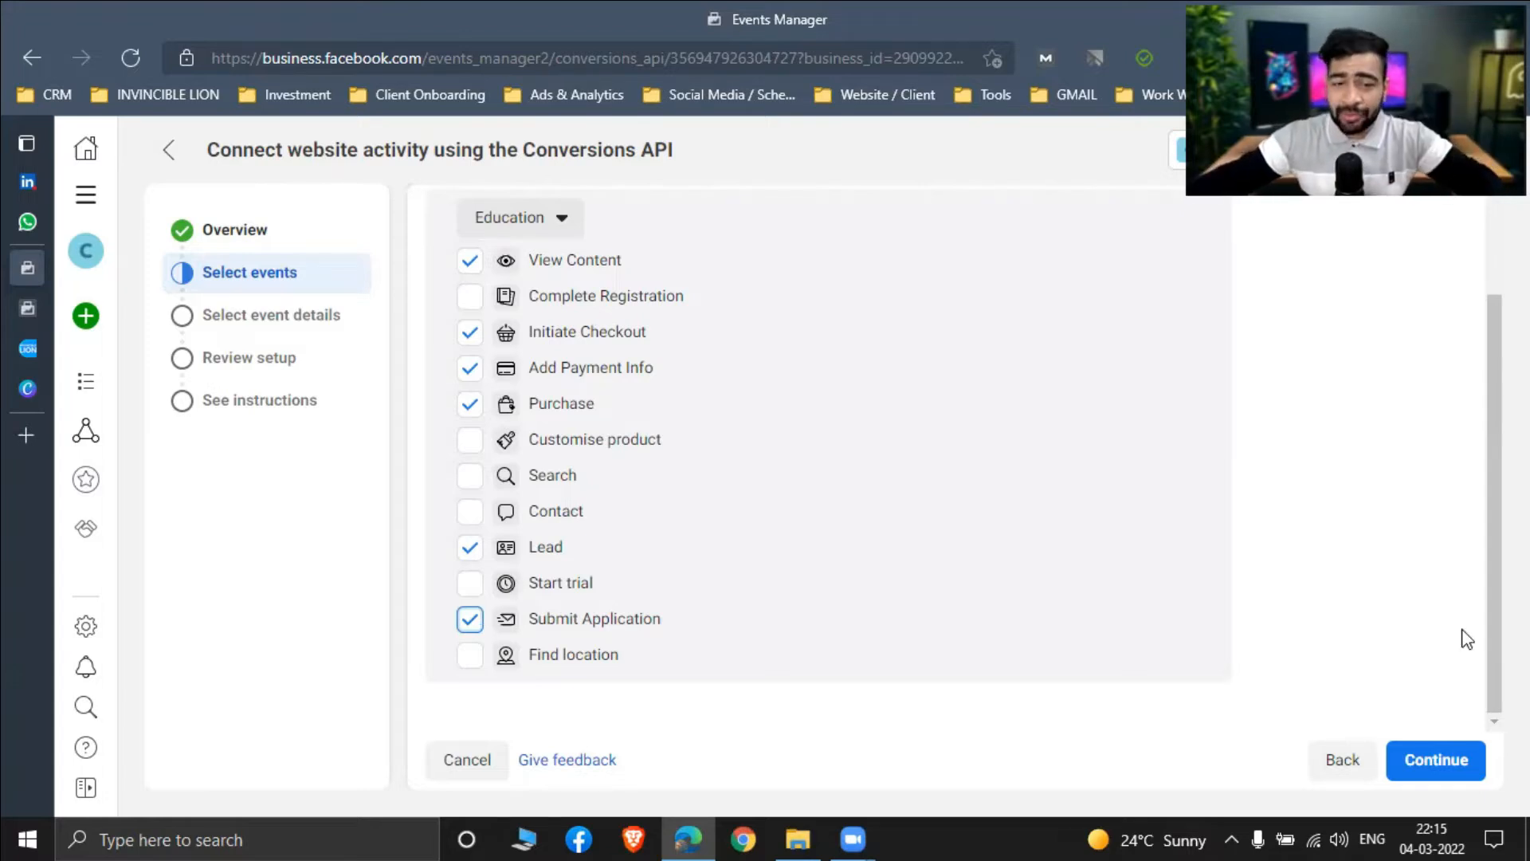
pyautogui.click(1411, 757)
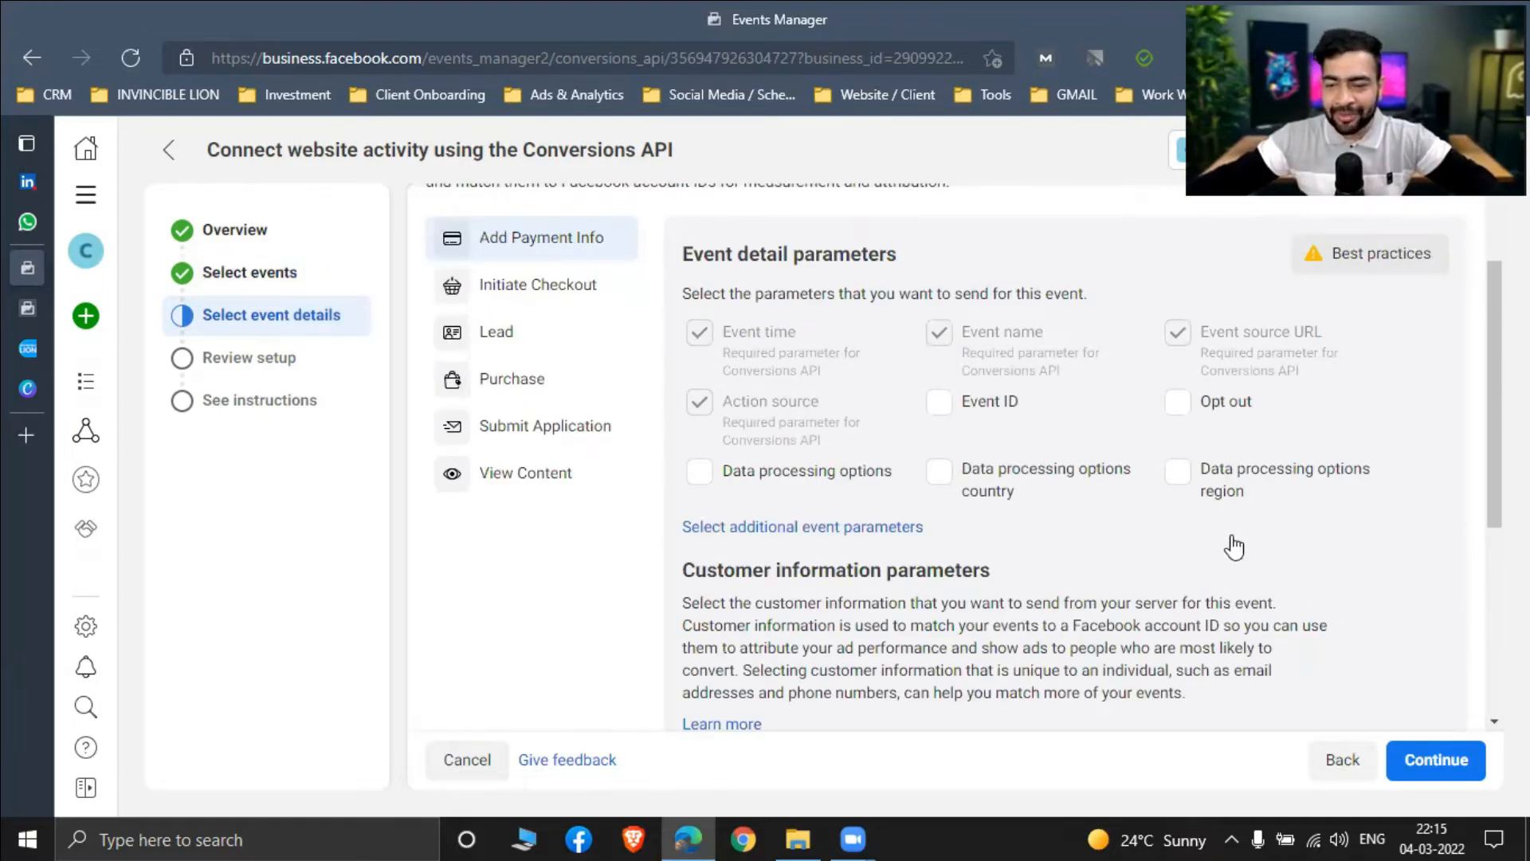
# Step: Review the event detail parameters and customer information parameters offered for the Add Payment Info event
pyautogui.scroll(-5, 829, 430)
pyautogui.scroll(4, 920, 478)
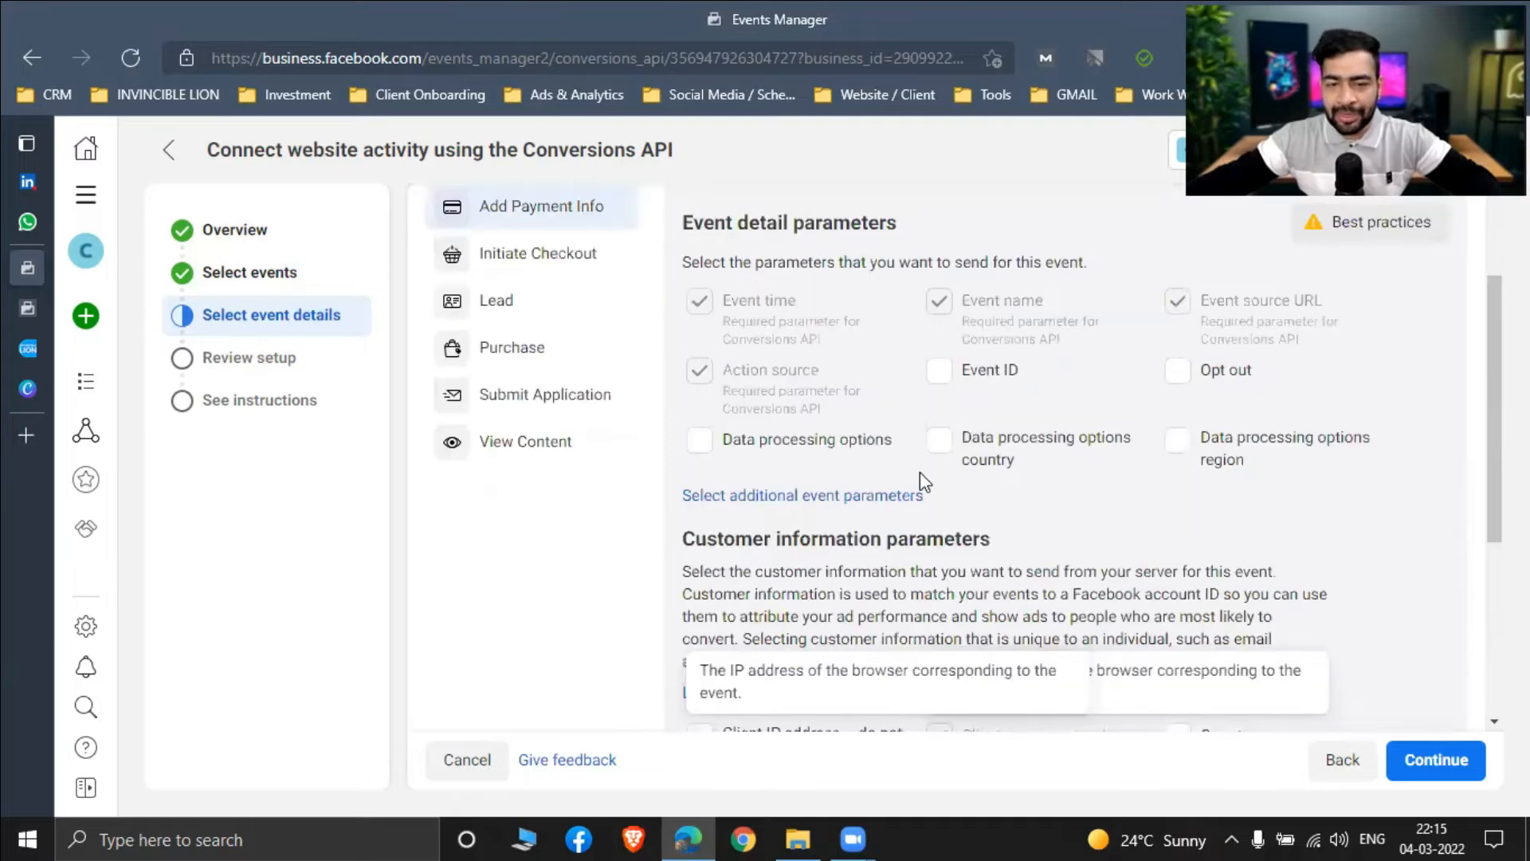
pyautogui.scroll(1, 1180, 502)
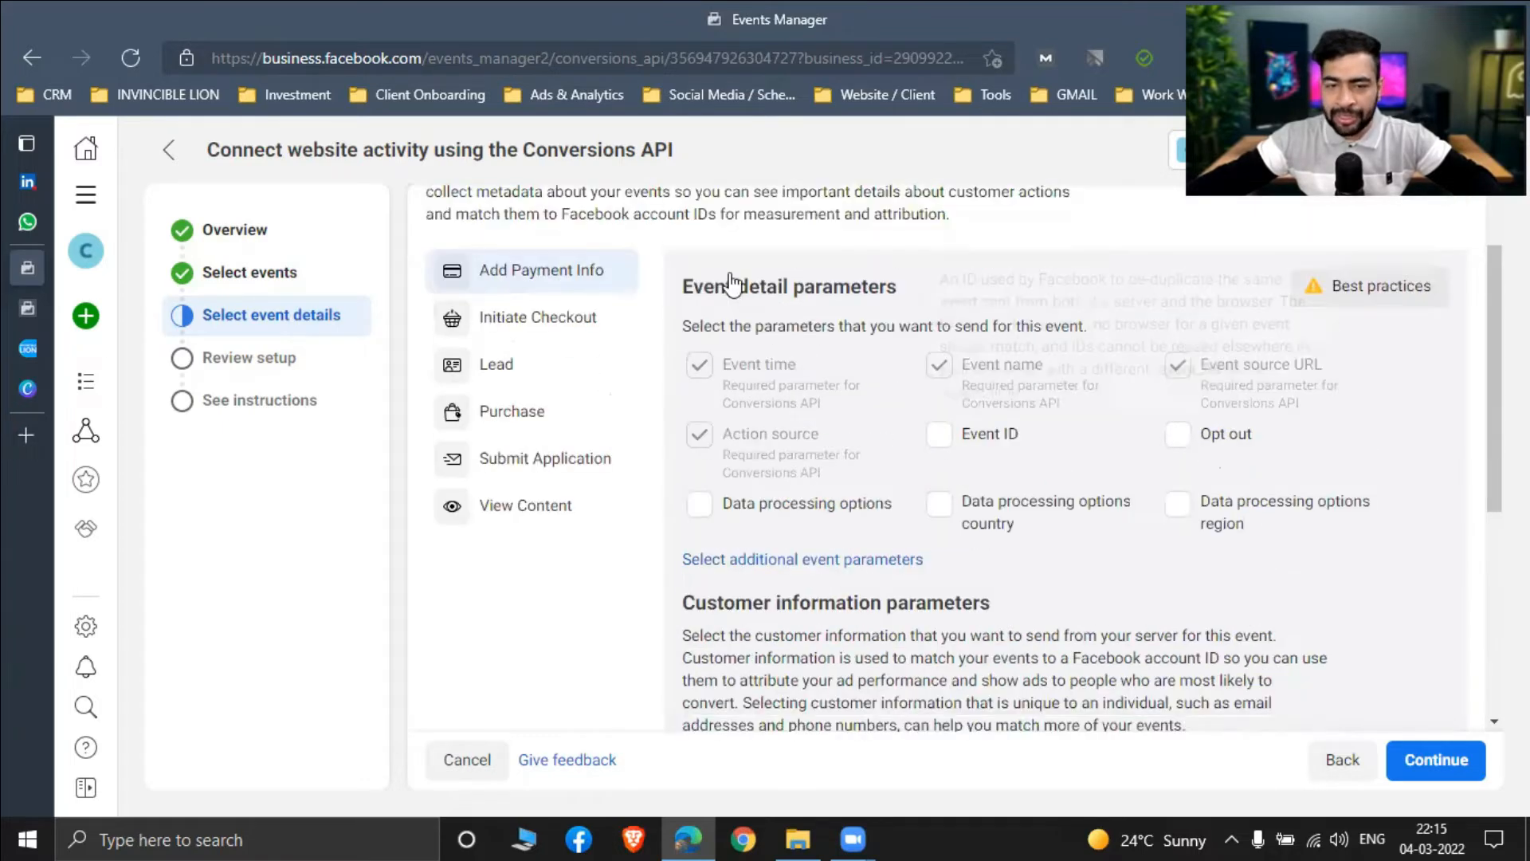
pyautogui.scroll(-1, 1061, 590)
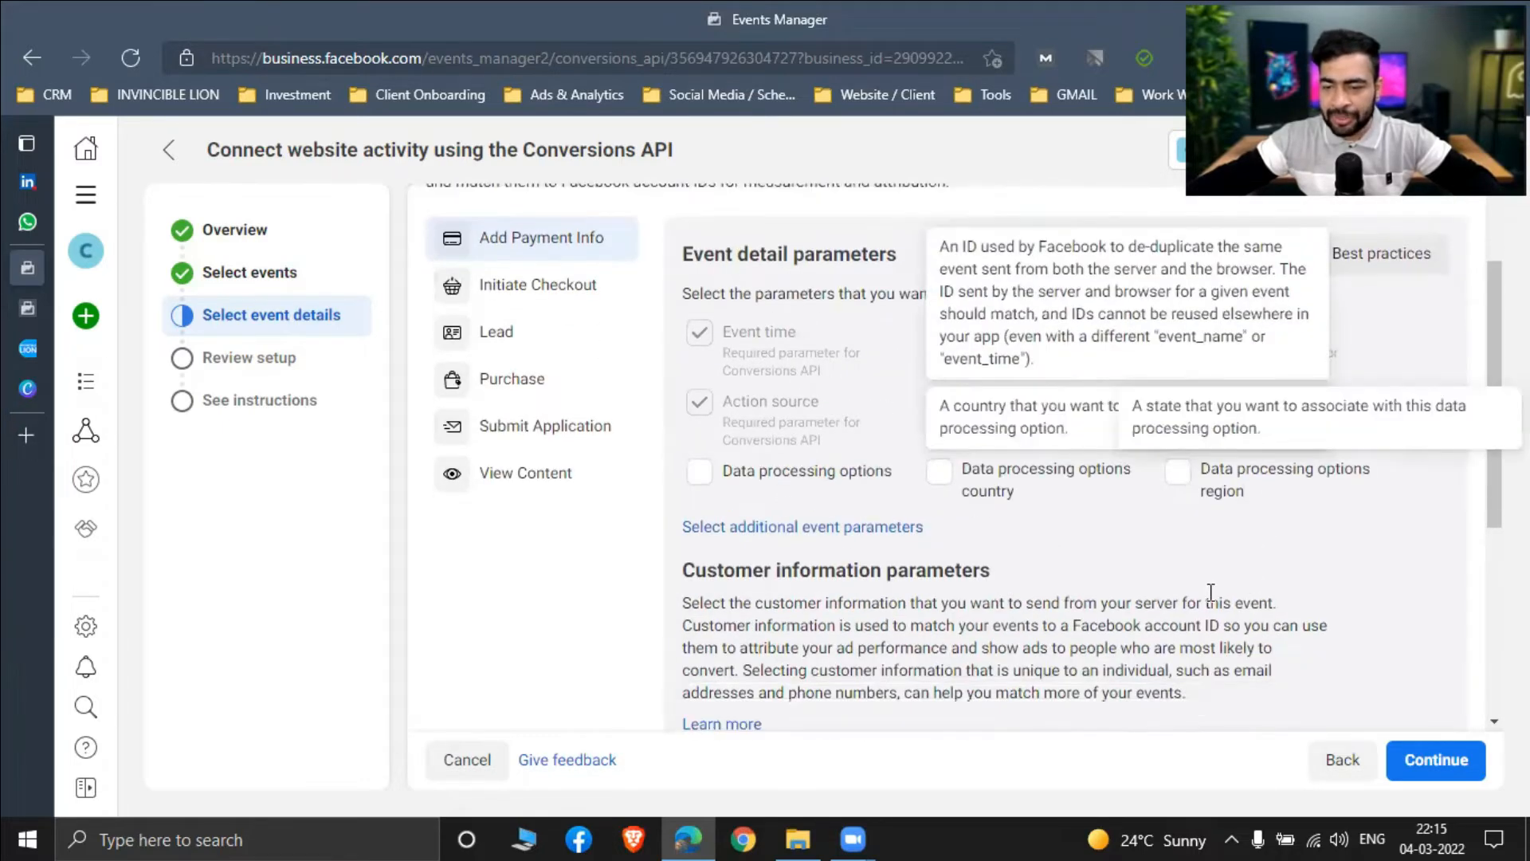
pyautogui.scroll(-3, 1365, 602)
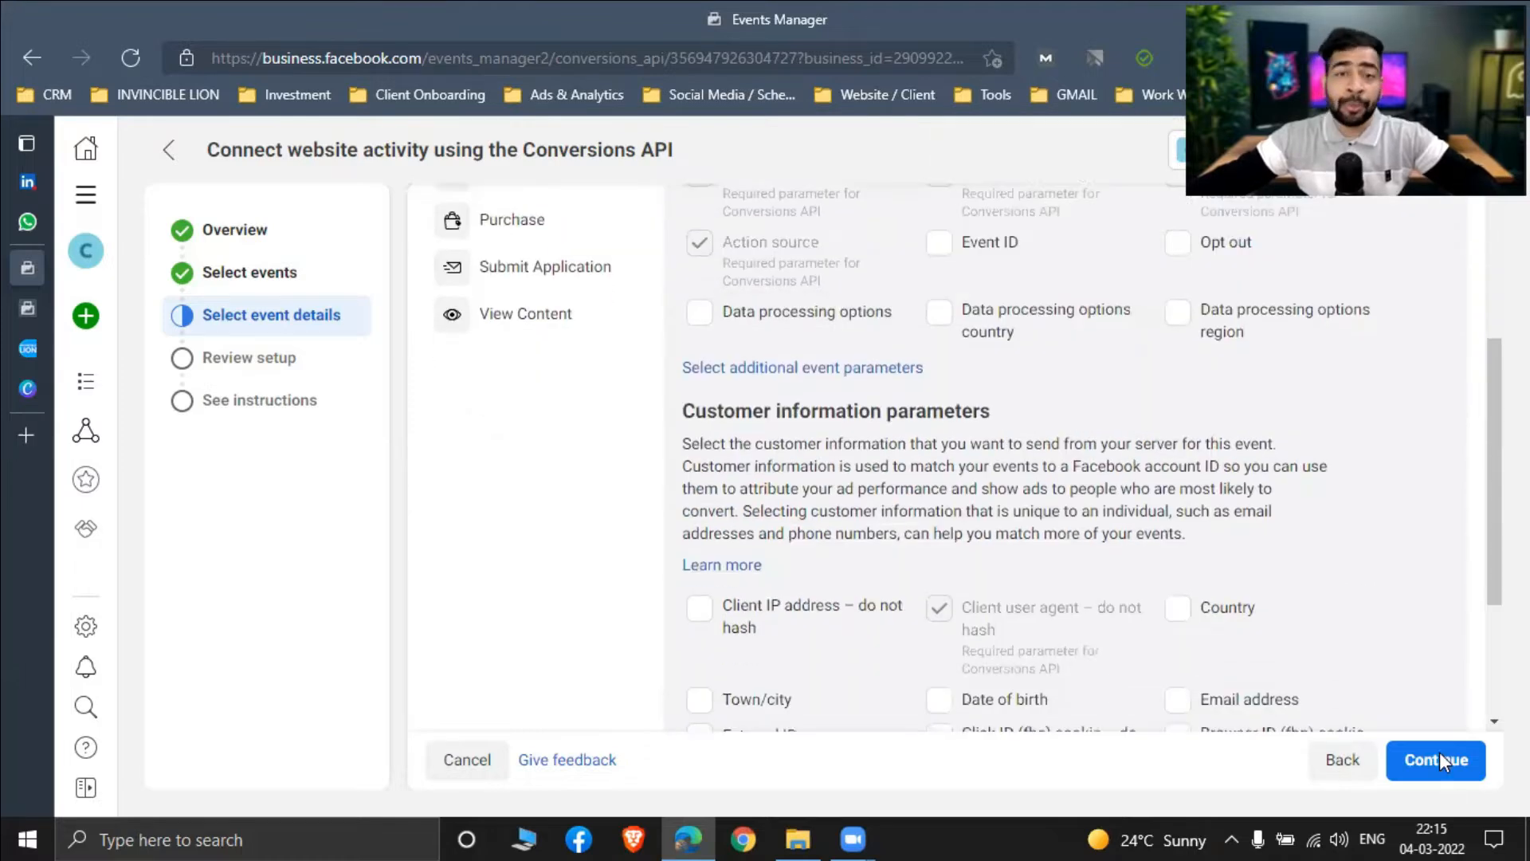
# Step: Continue past the event details, review the listed events and parameters in the setup summary, and proceed to the instructions
pyautogui.scroll(-3, 1440, 762)
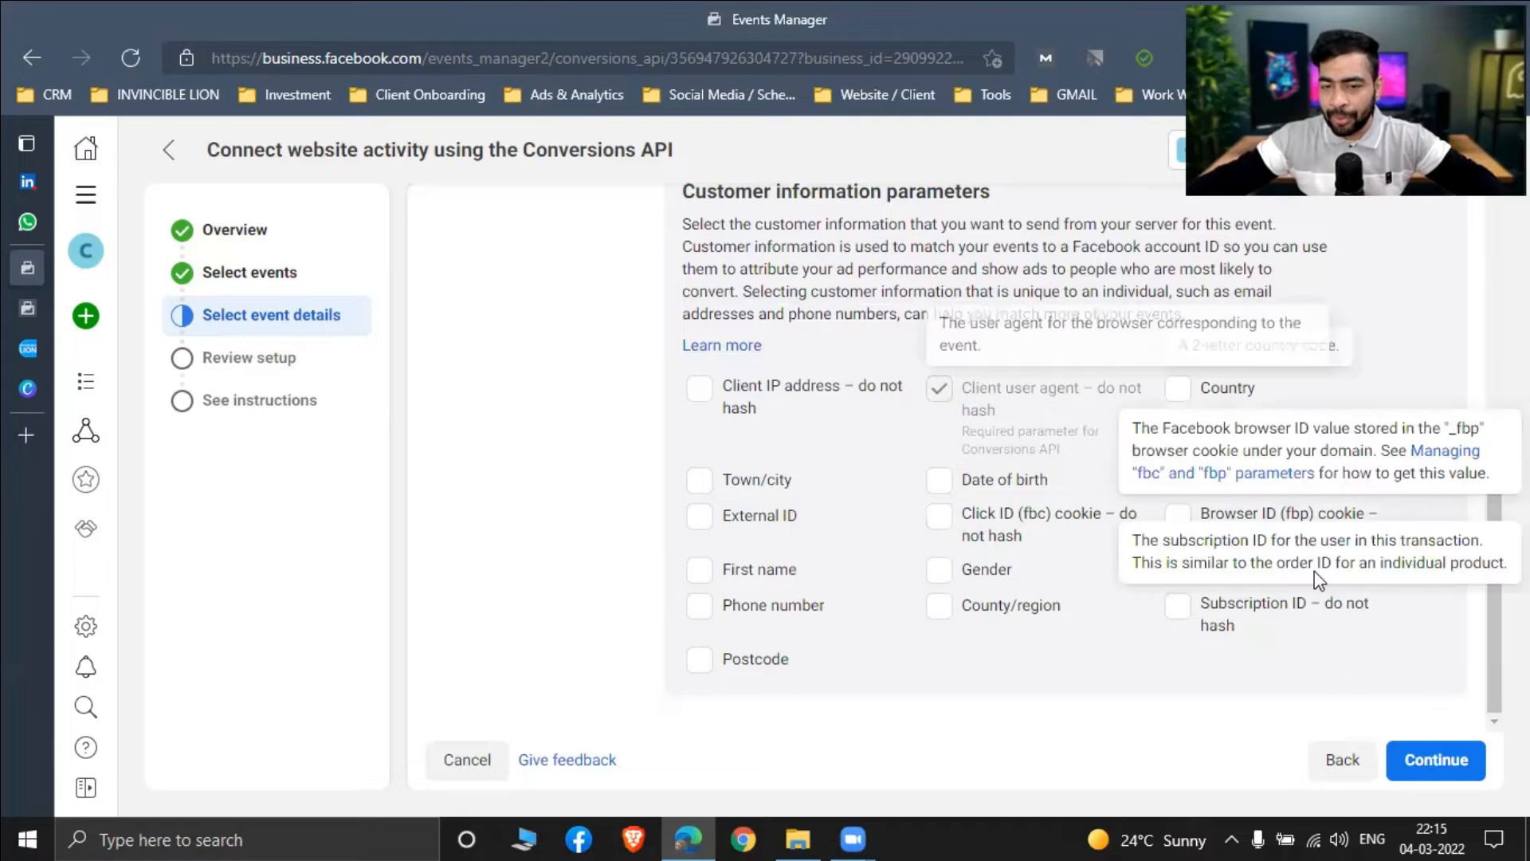
pyautogui.click(1443, 756)
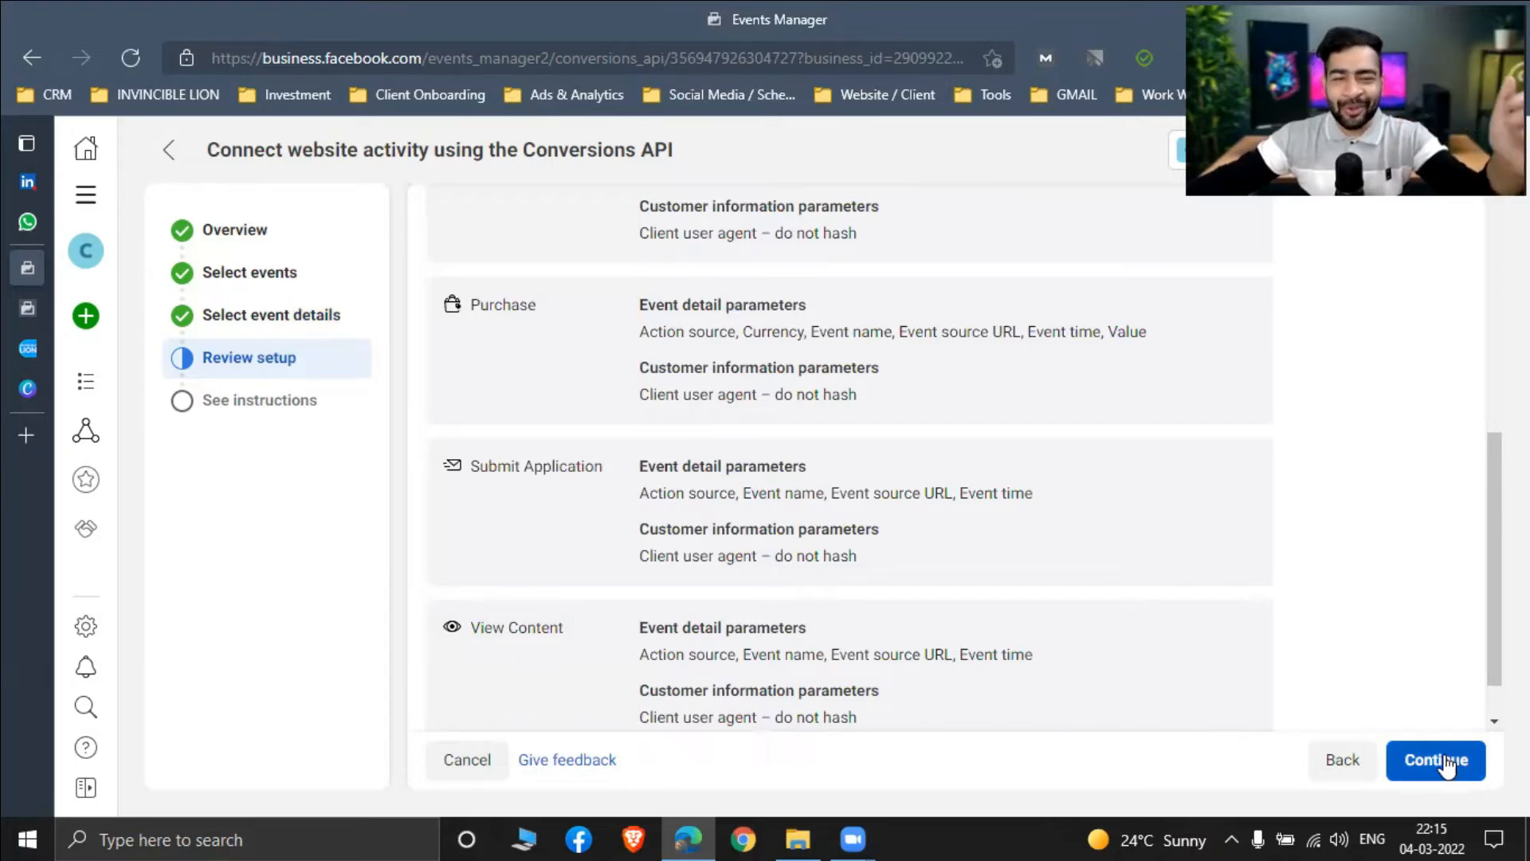
pyautogui.scroll(10, 773, 359)
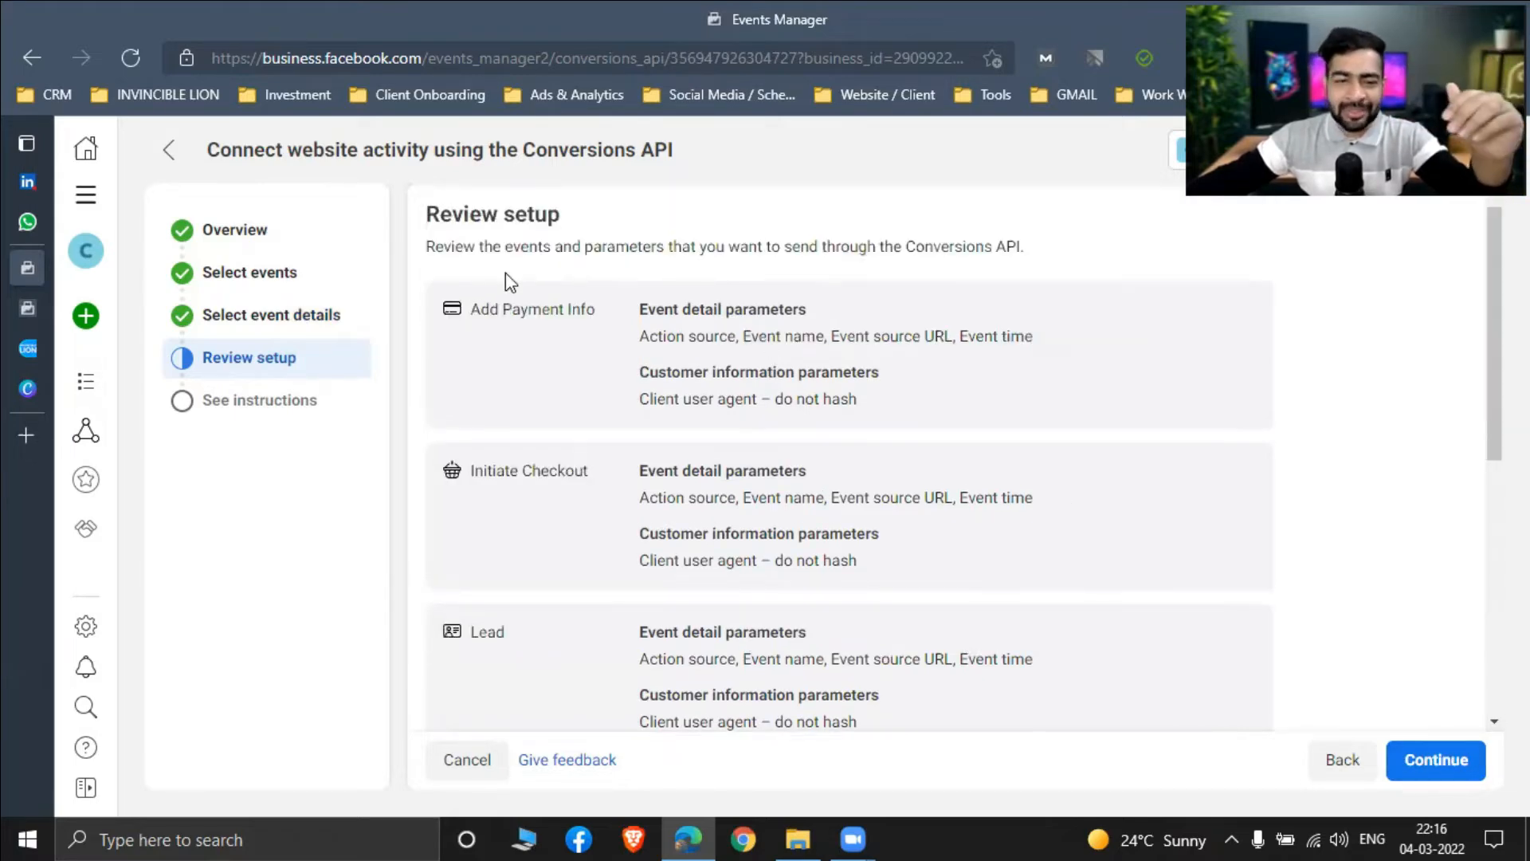
pyautogui.scroll(-3, 753, 313)
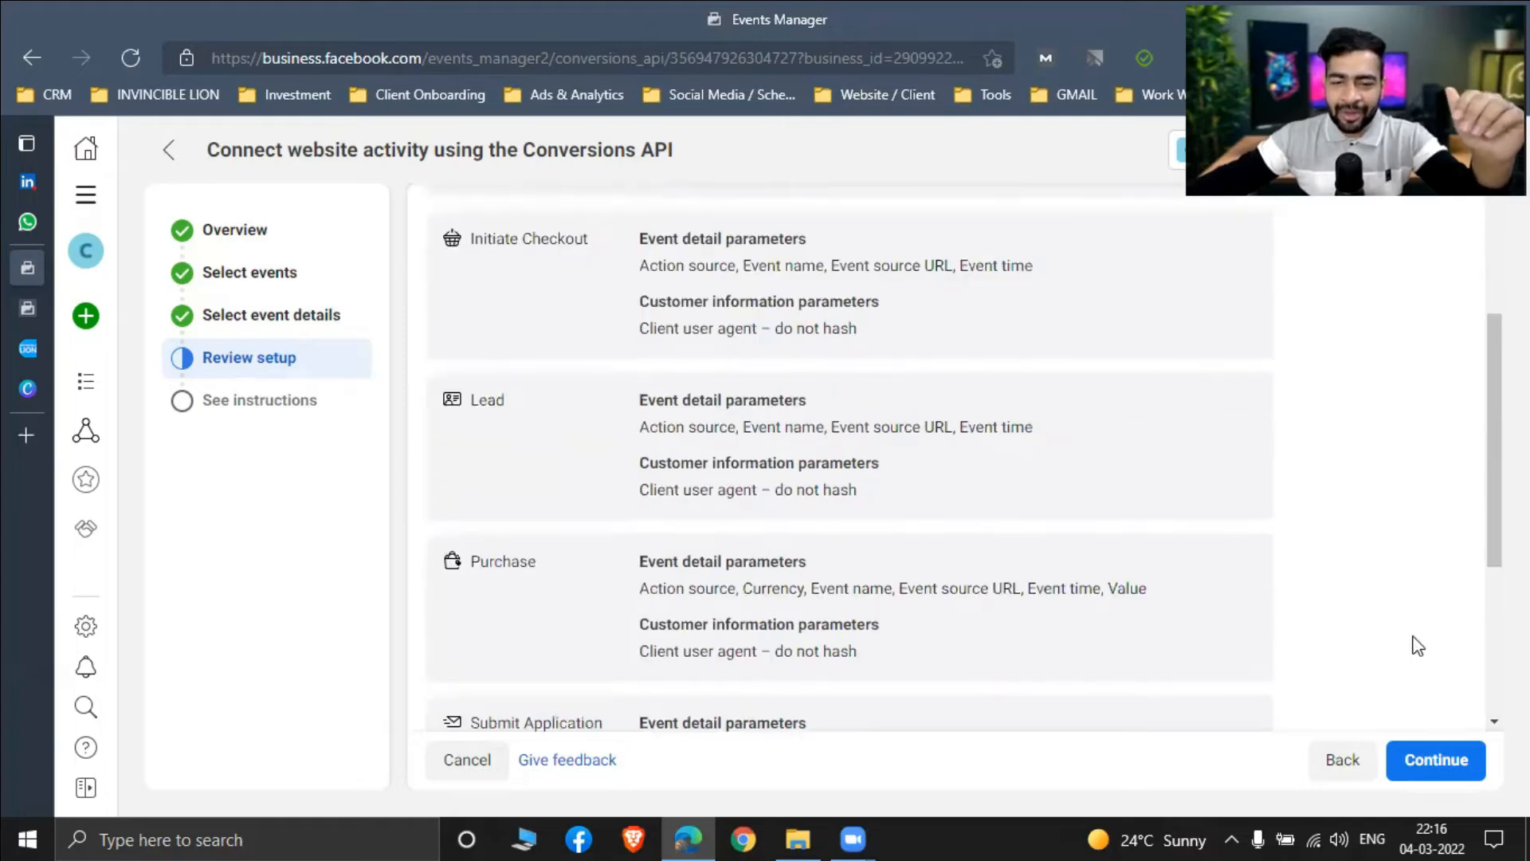
pyautogui.scroll(-4, 1418, 646)
pyautogui.click(1439, 764)
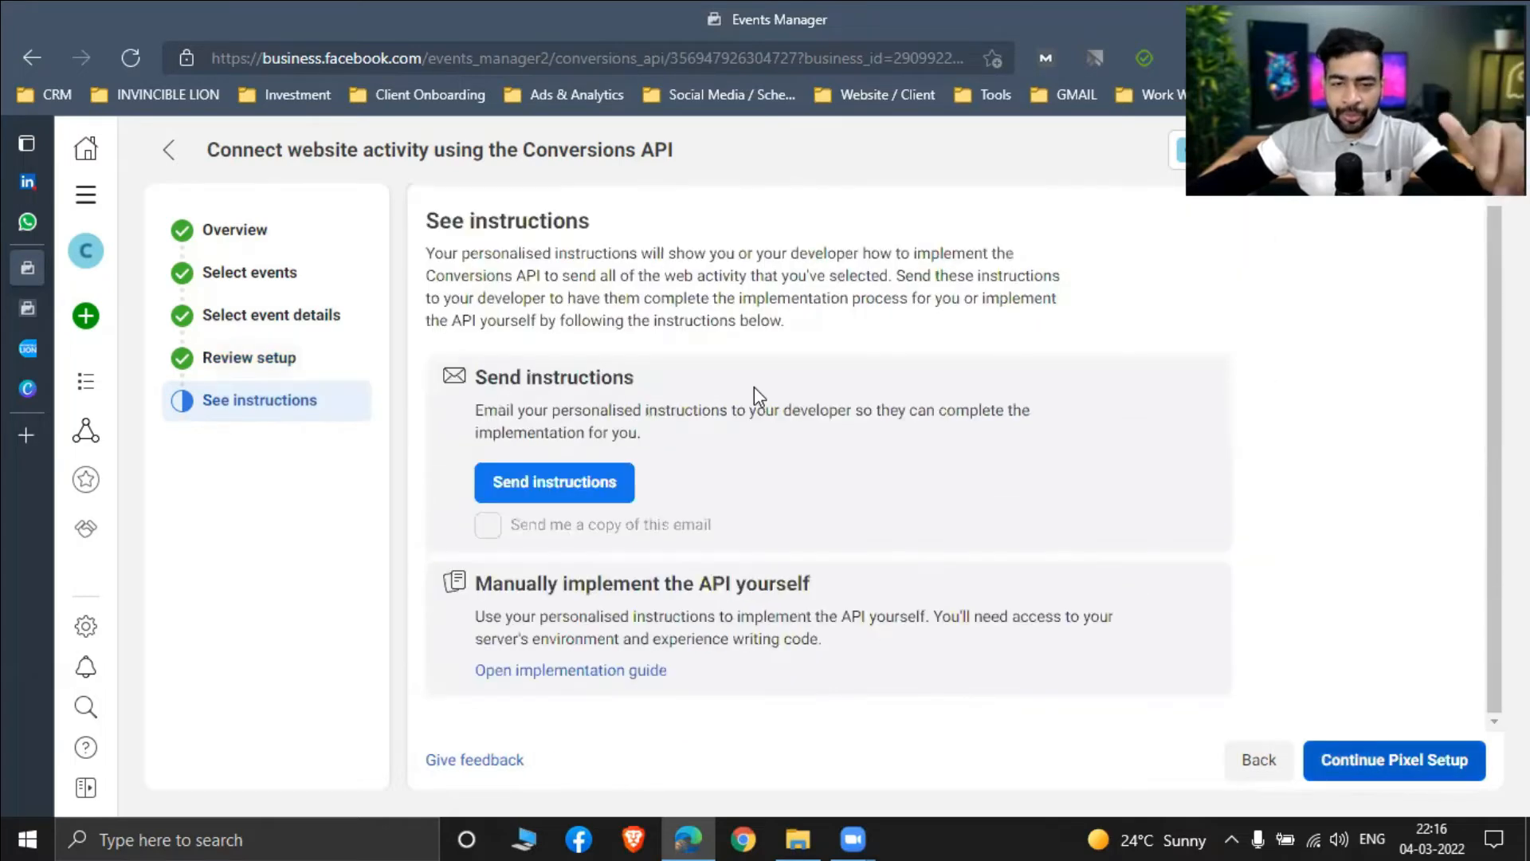
# Step: Read through the Conversions API implementation instructions and event metrics guidance, and continue to the pixel setup
pyautogui.scroll(-5, 754, 393)
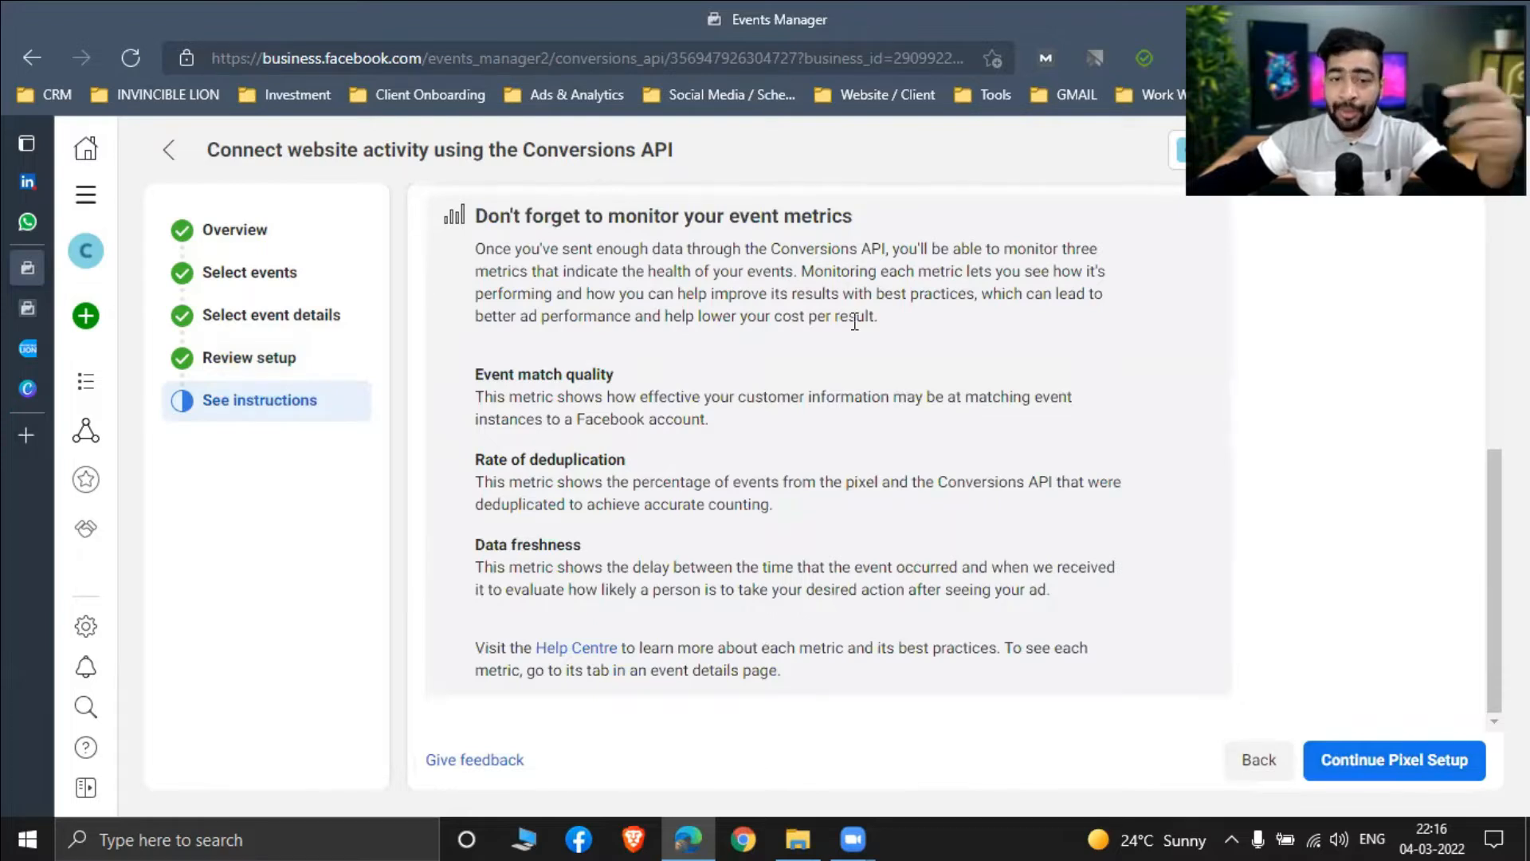
pyautogui.scroll(5, 857, 335)
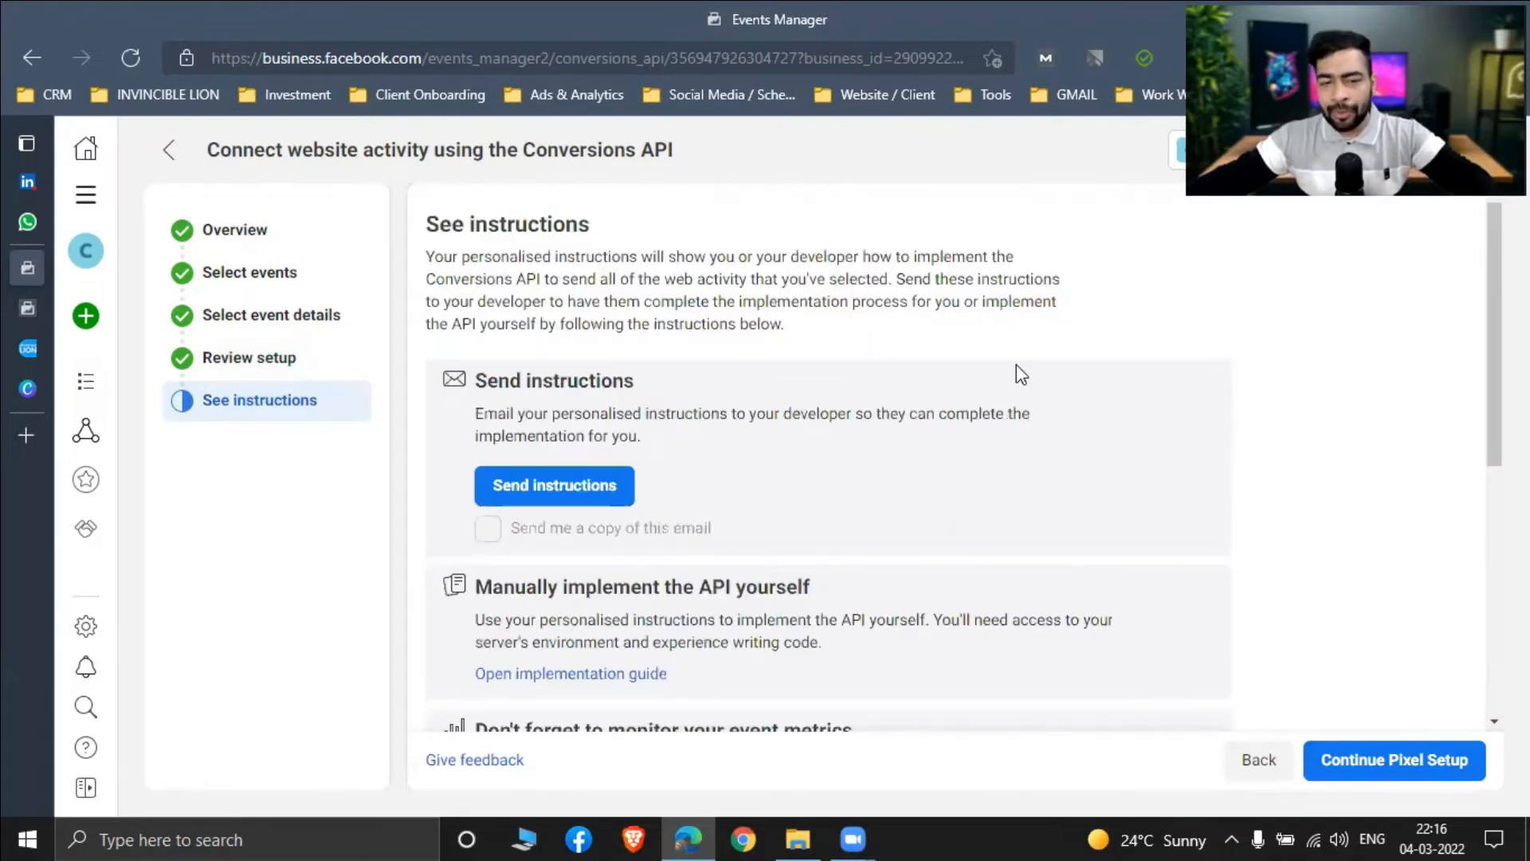
pyautogui.scroll(-5, 1396, 770)
pyautogui.click(1395, 774)
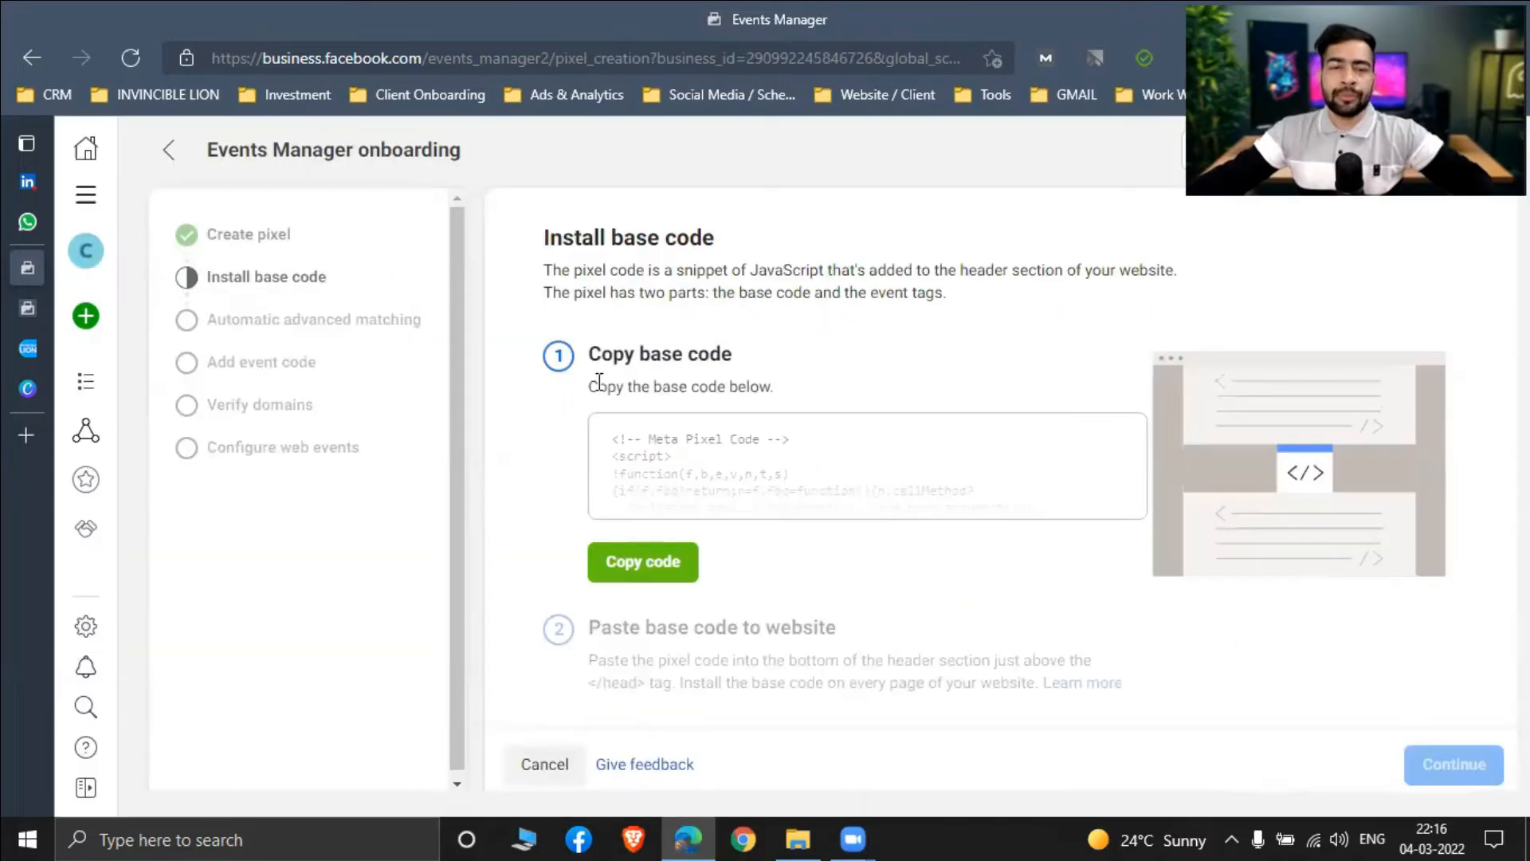
# Step: Copy the Meta pixel base code and check the instructions for pasting it into the website header
pyautogui.click(539, 560)
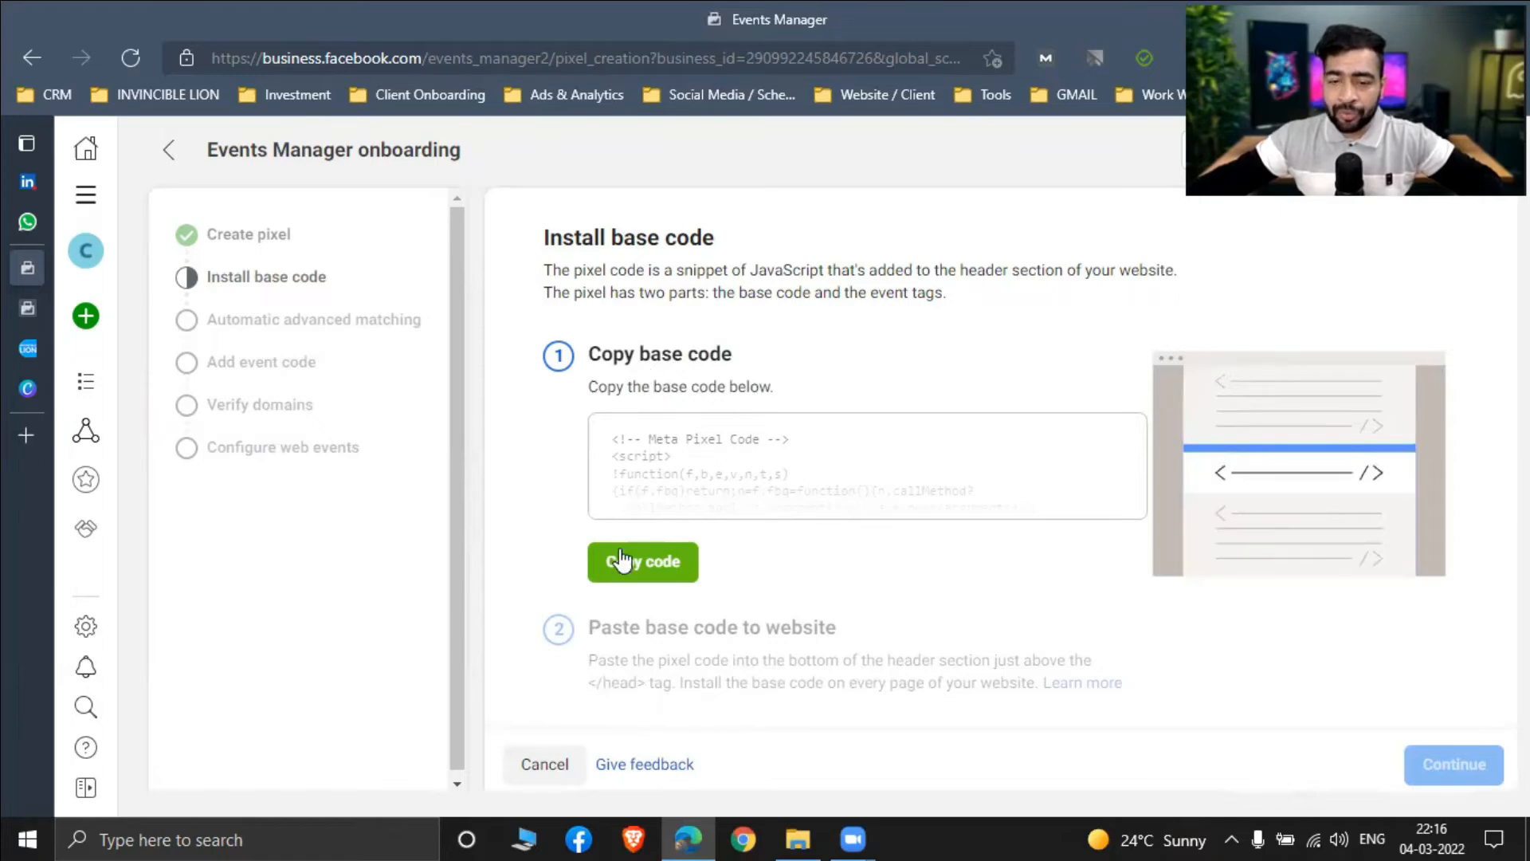
pyautogui.click(654, 565)
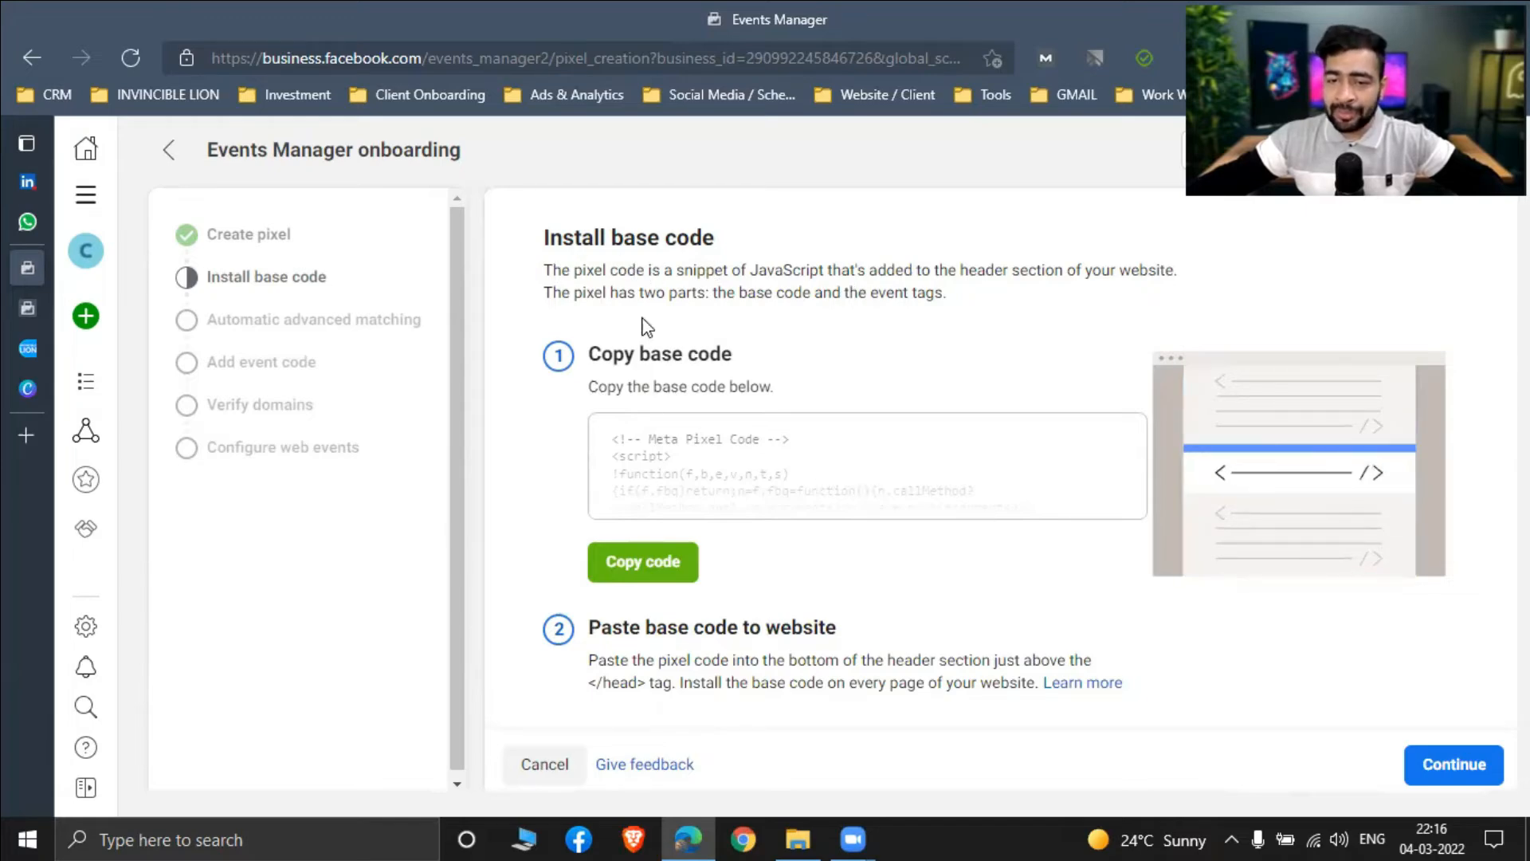
pyautogui.moveTo(749, 292); pyautogui.dragTo(942, 292)
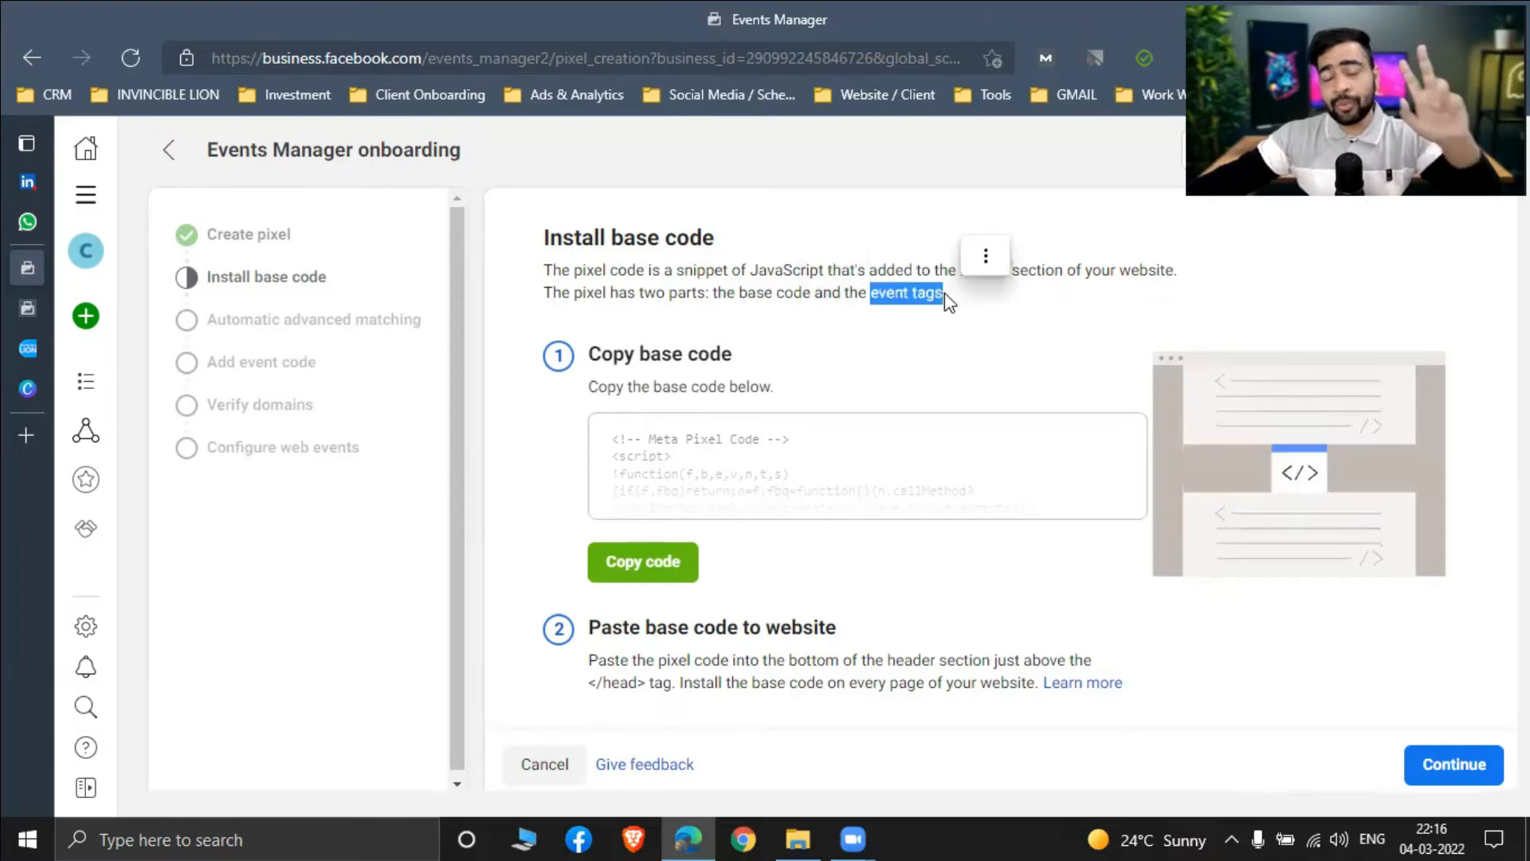
pyautogui.click(633, 575)
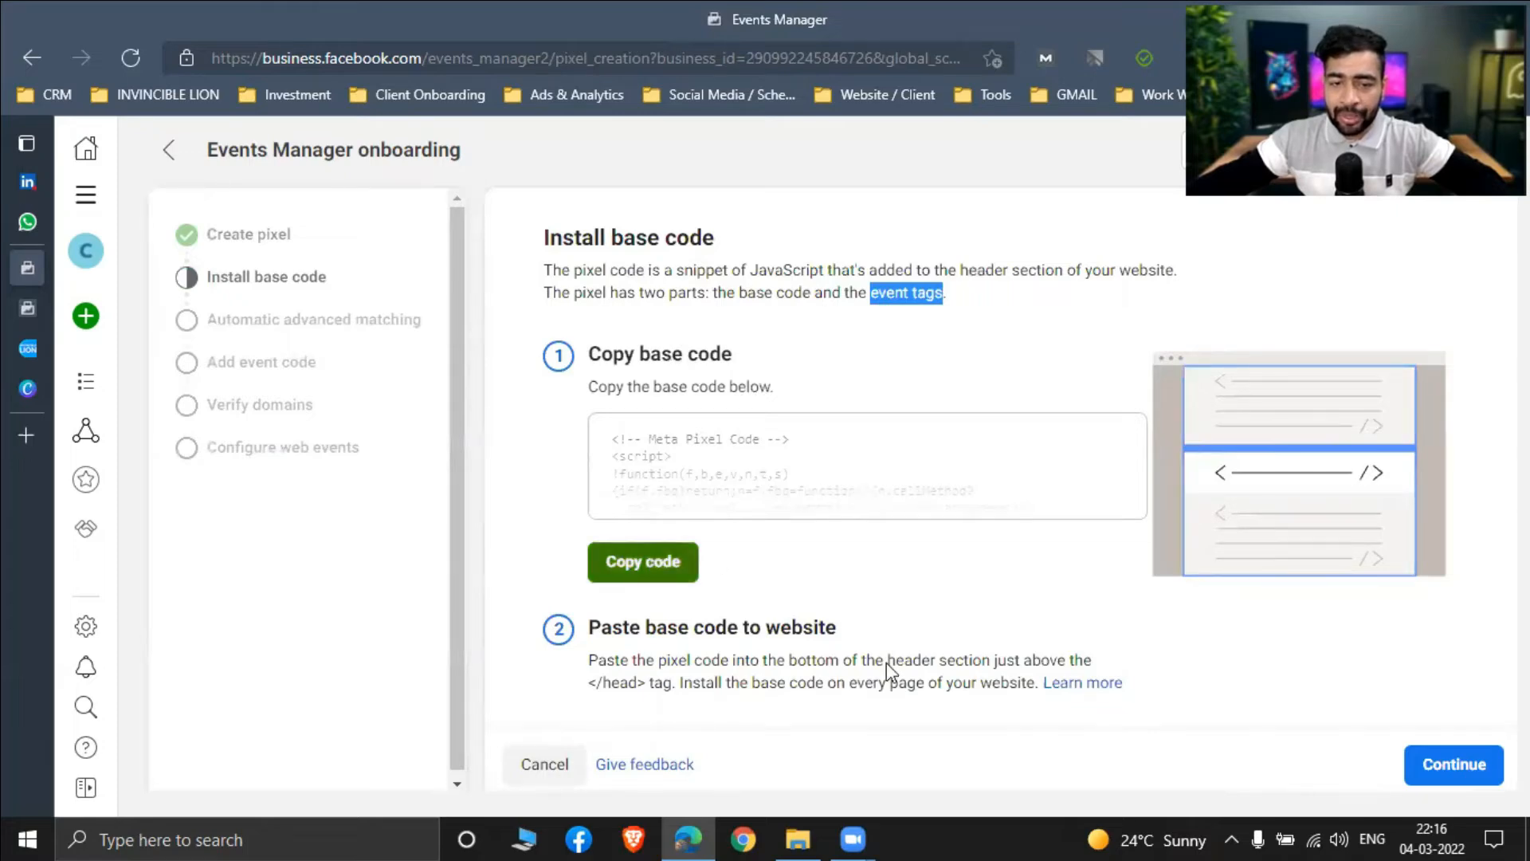
pyautogui.click(949, 660)
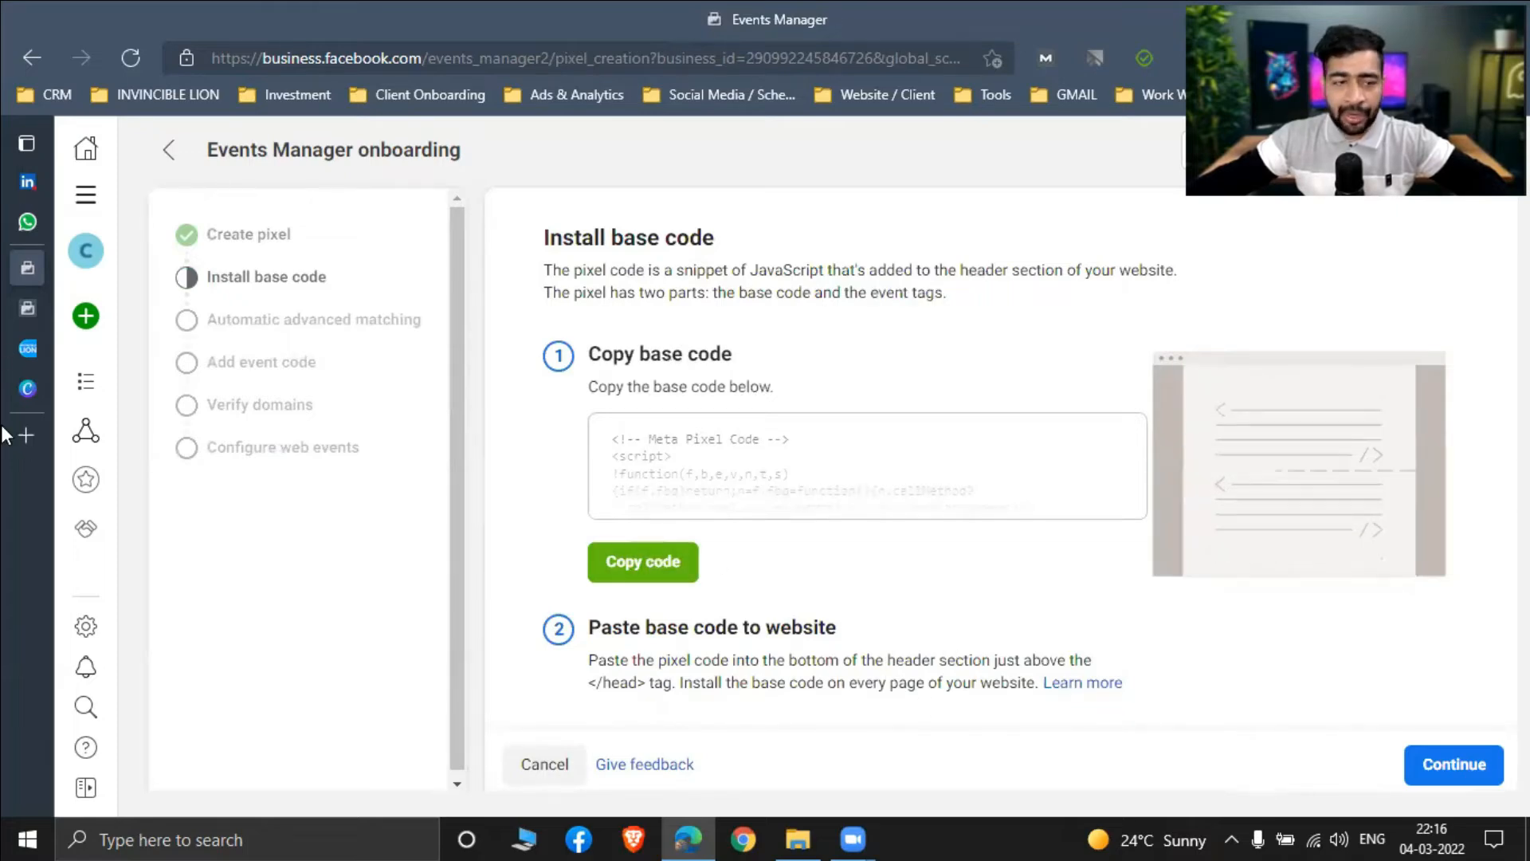
# Step: Switch to the site's WordPress admin and locate the head code field in the Integration settings of Divi Theme Options
pyautogui.click(131, 339)
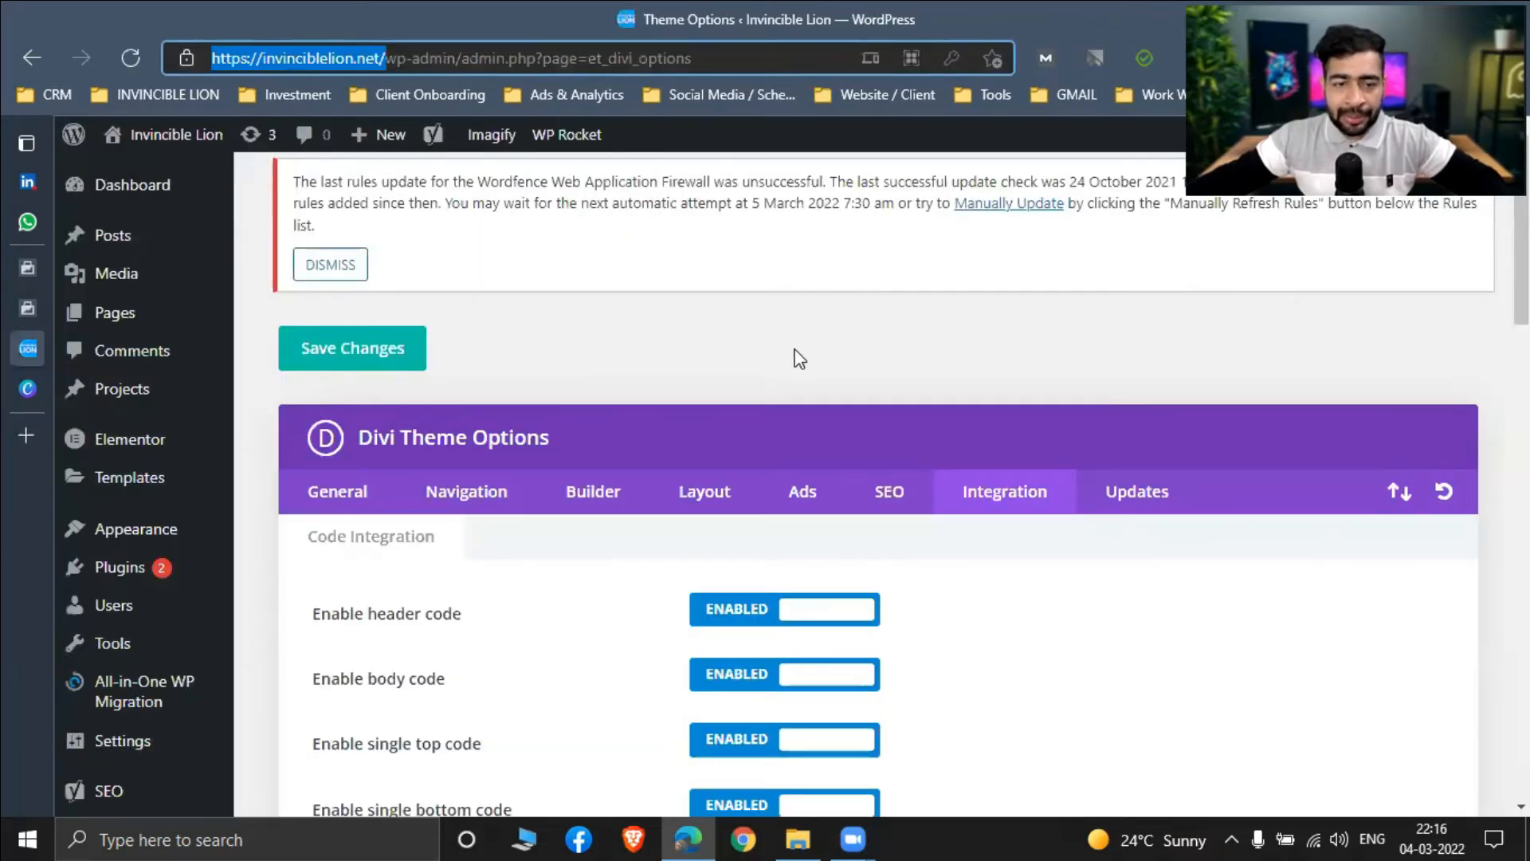
pyautogui.scroll(-8, 150, 676)
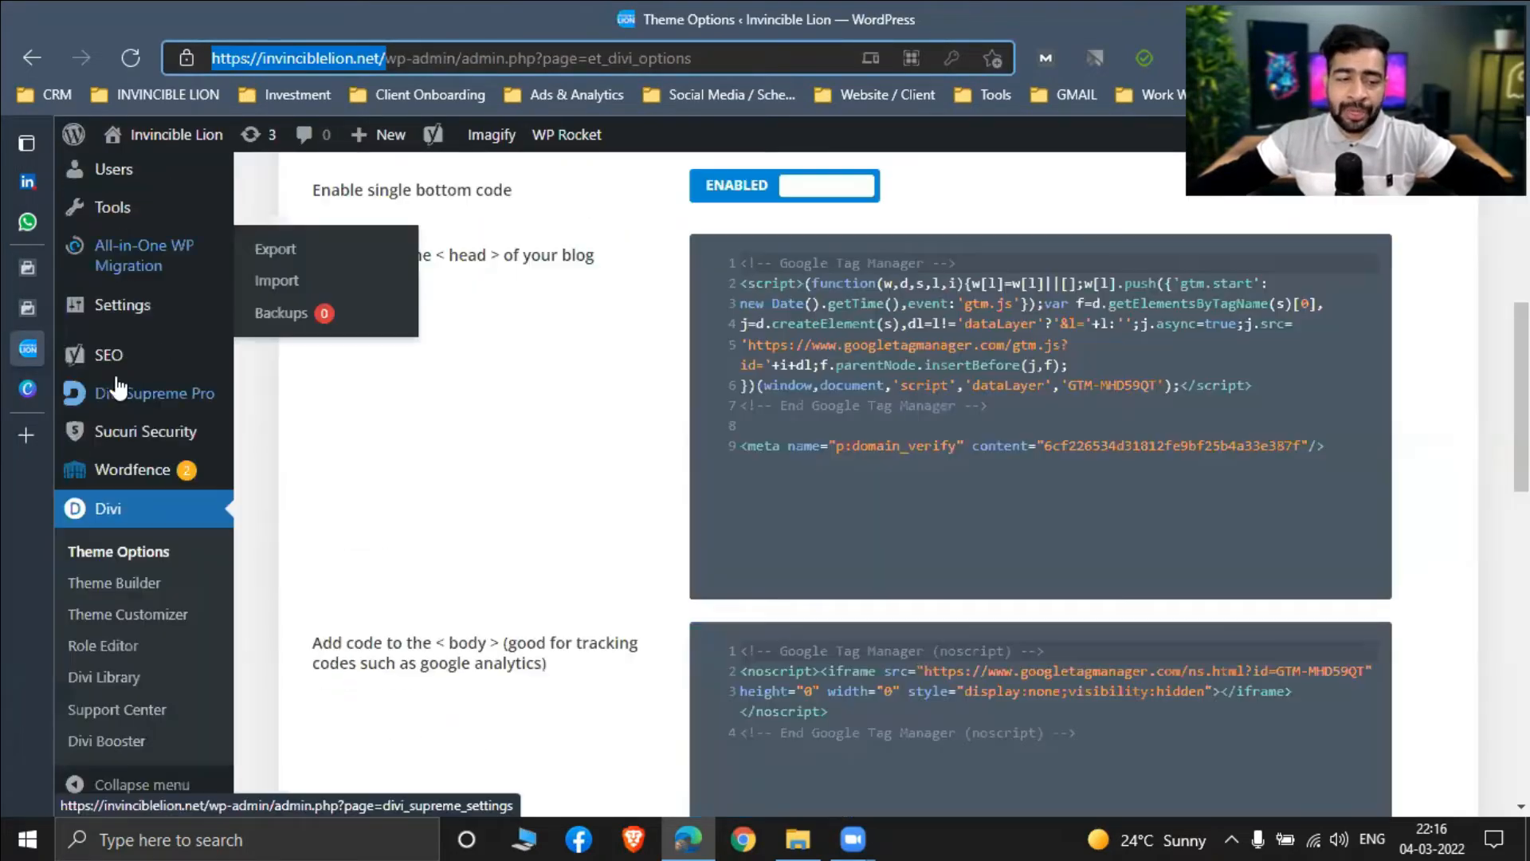
pyautogui.scroll(2, 824, 470)
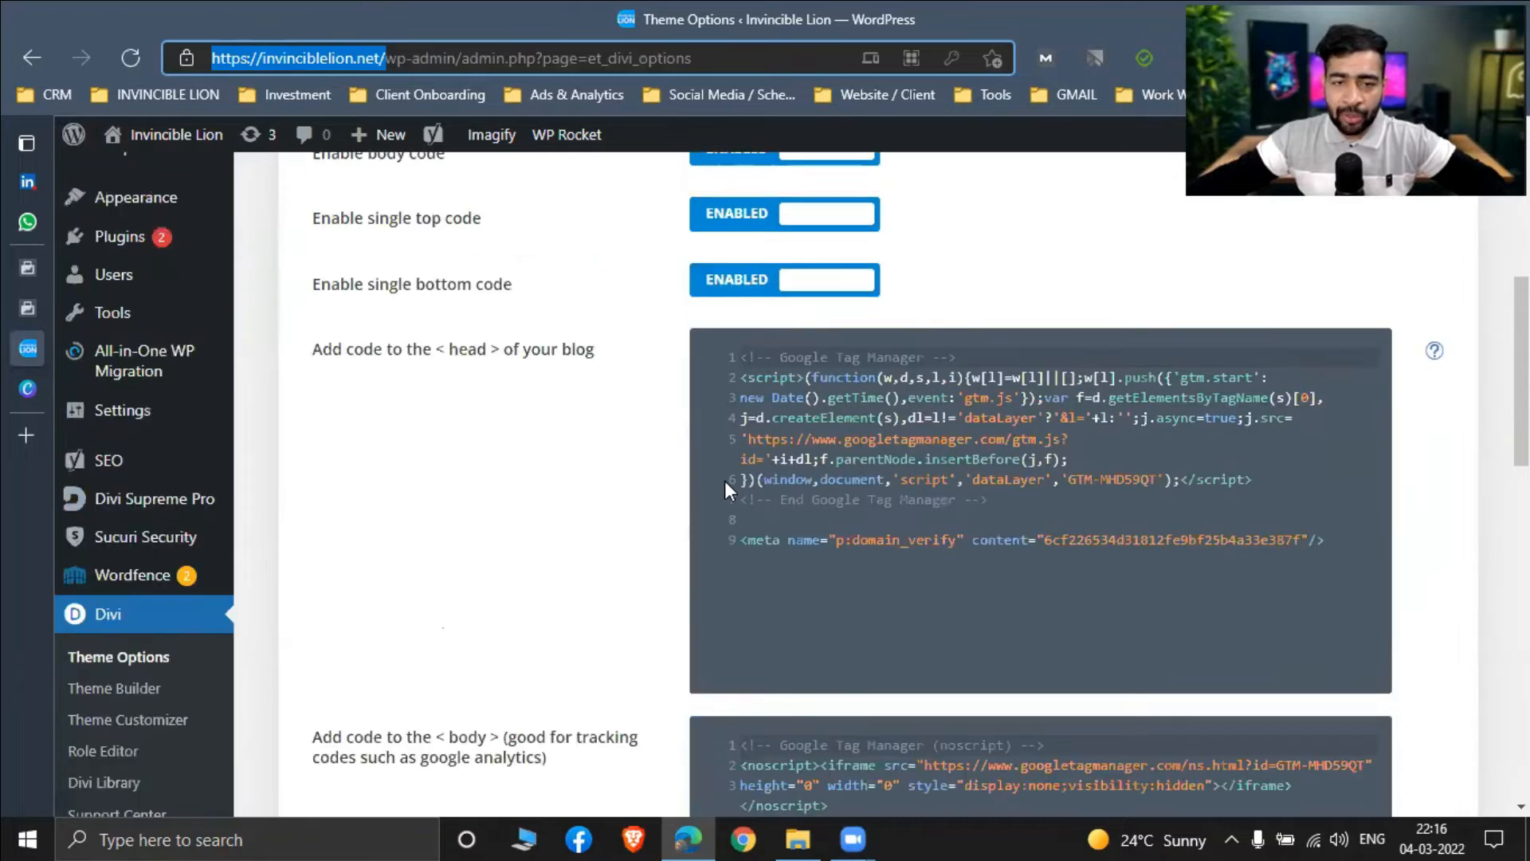
pyautogui.scroll(5, 419, 494)
pyautogui.scroll(-8, 161, 536)
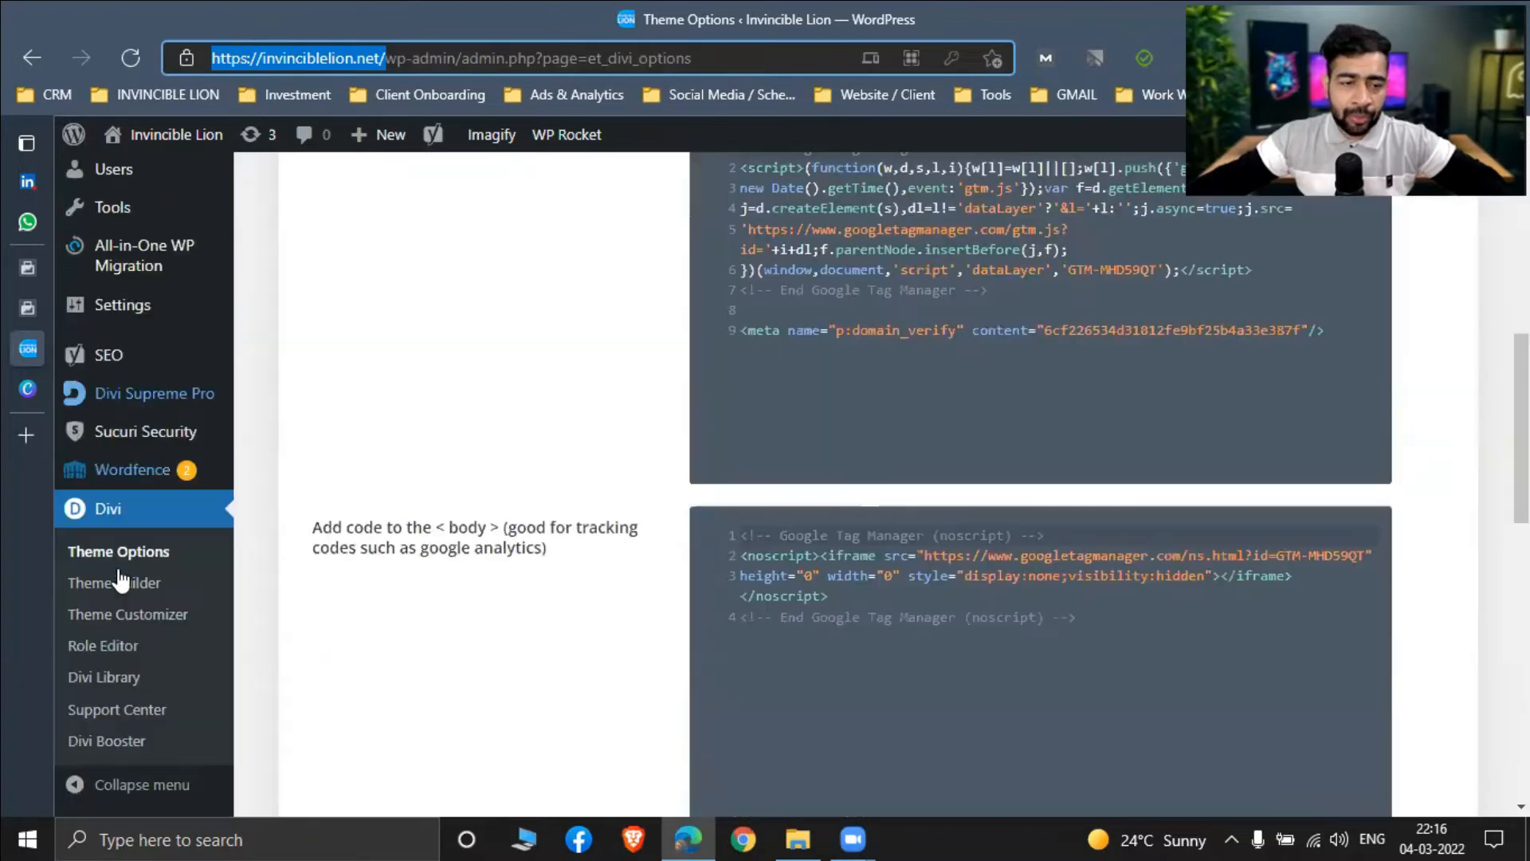
pyautogui.scroll(8, 645, 490)
pyautogui.scroll(1, 1108, 510)
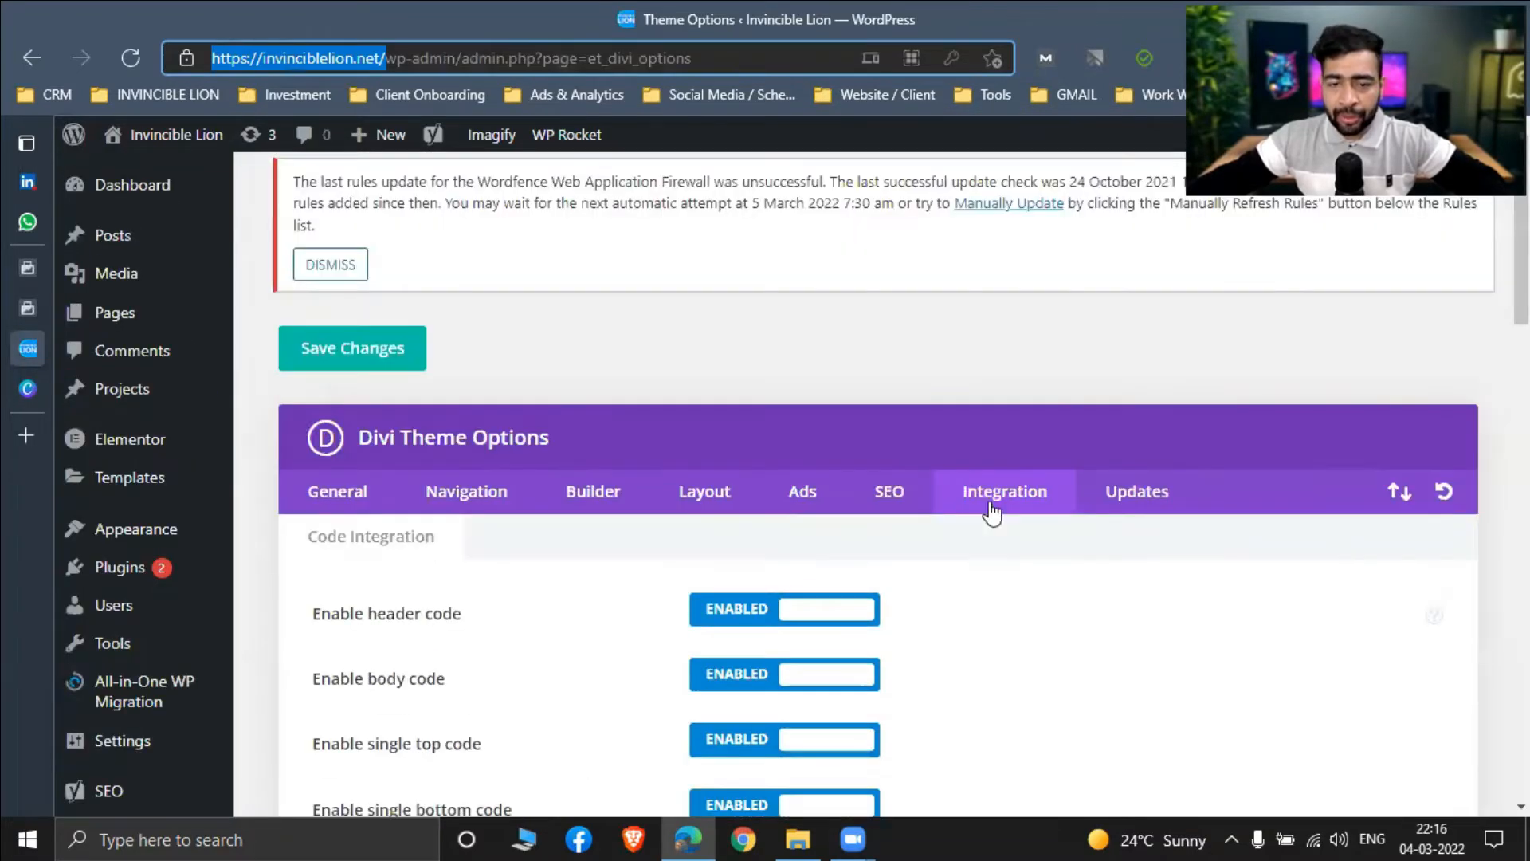
pyautogui.scroll(-9, 611, 329)
pyautogui.scroll(2, 488, 347)
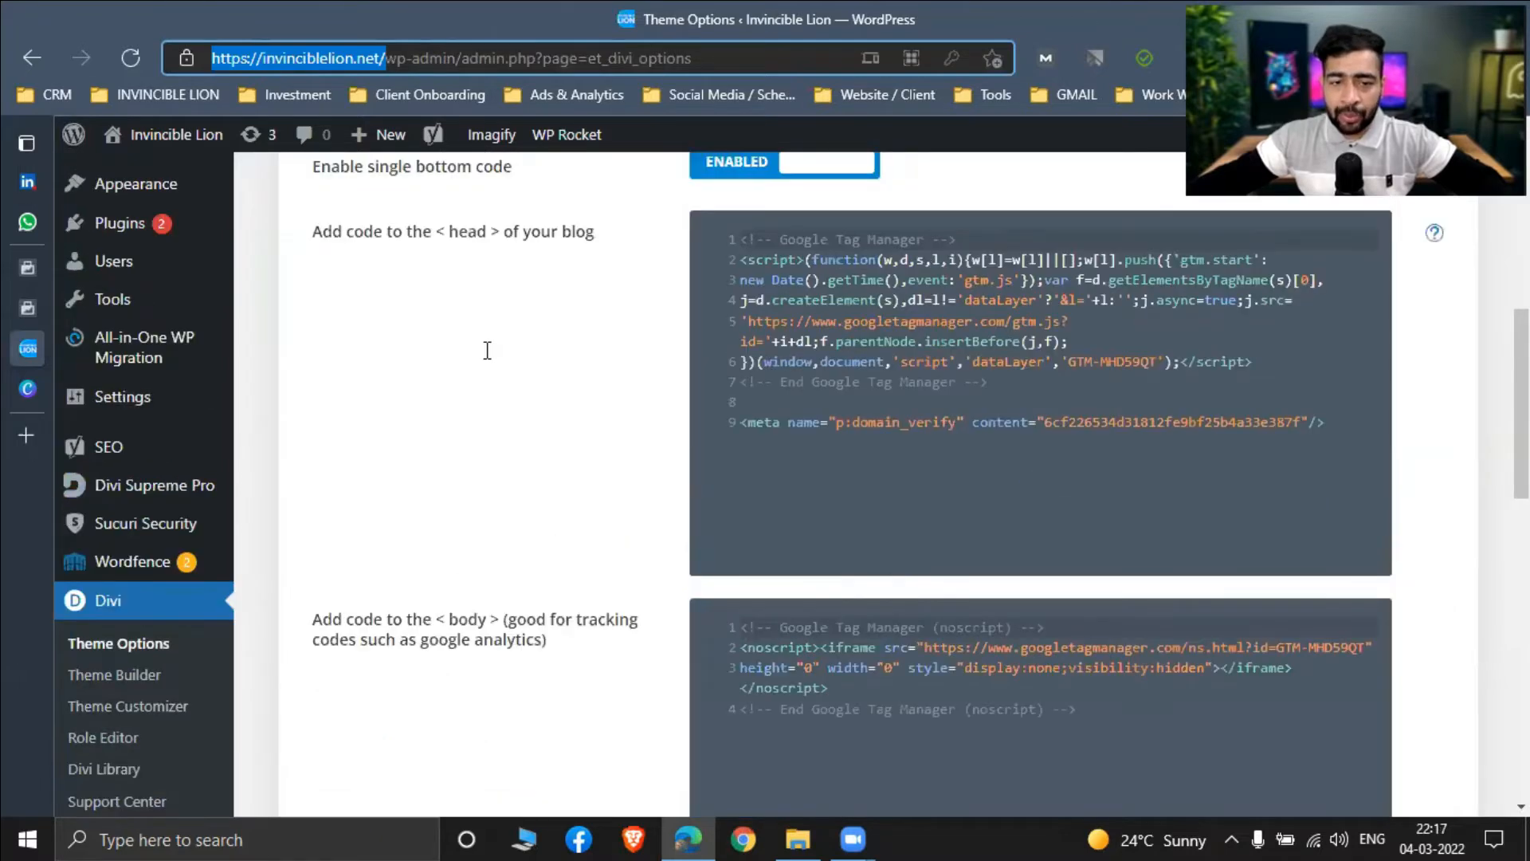
pyautogui.scroll(1, 447, 348)
pyautogui.doubleClick(494, 348)
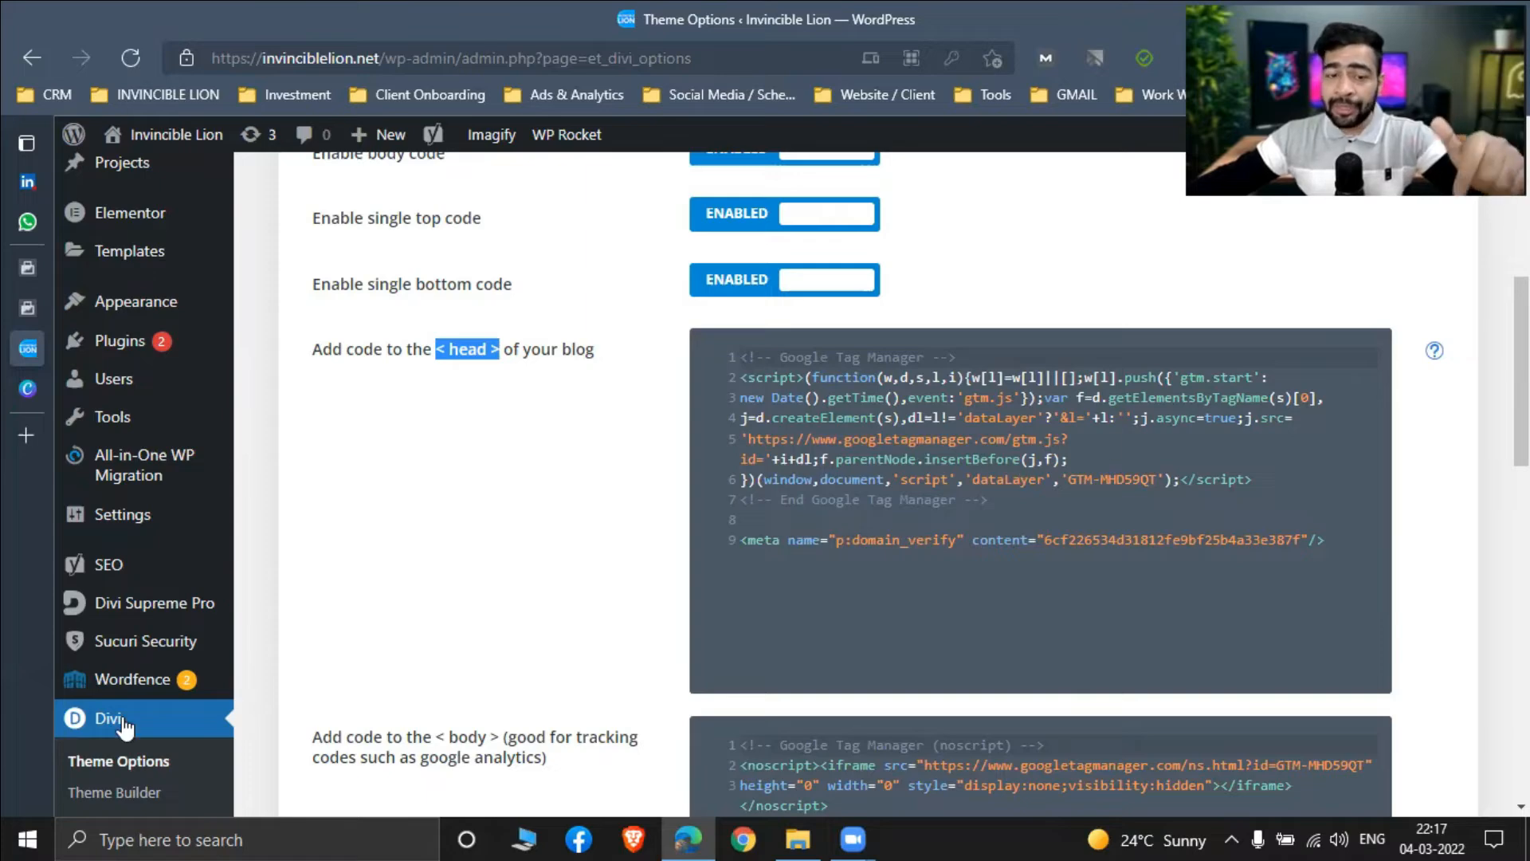
# Step: Examine the existing head code and the spot after its last line where the pixel code can be added
pyautogui.scroll(1, 147, 621)
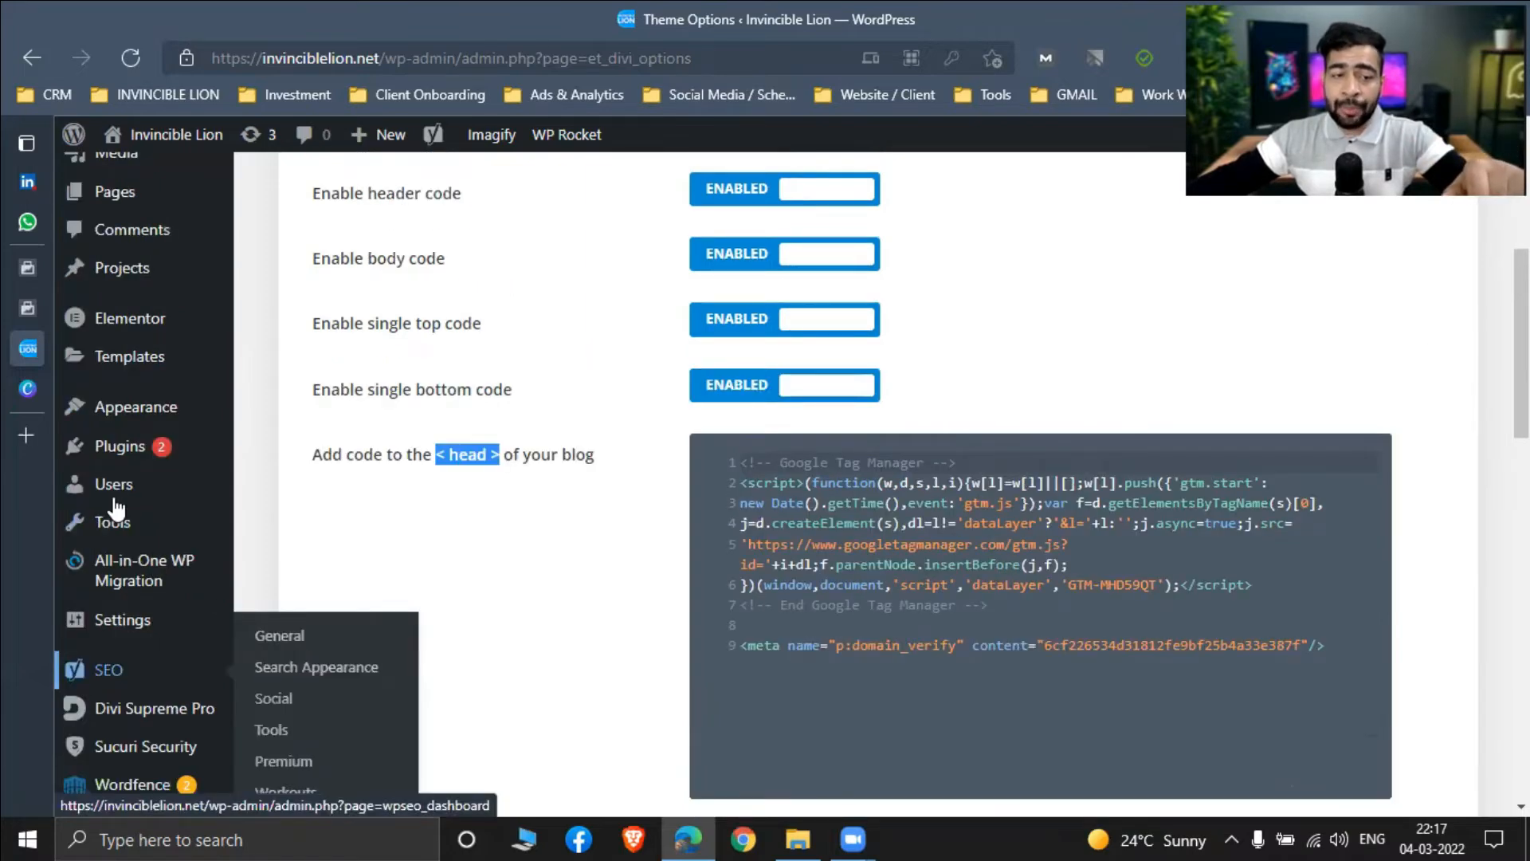
pyautogui.click(193, 453)
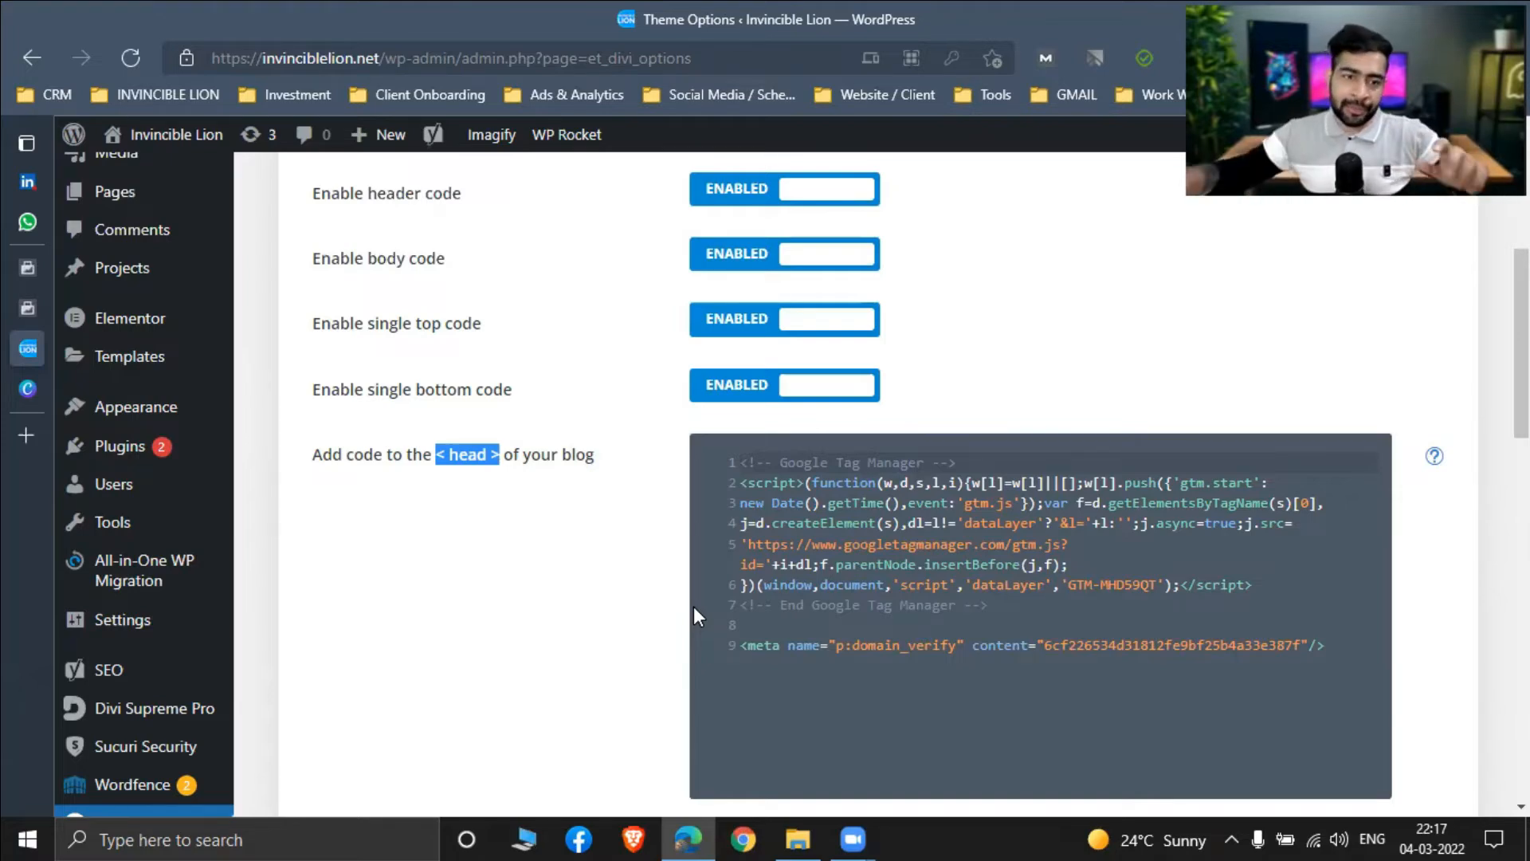
pyautogui.scroll(-2, 605, 448)
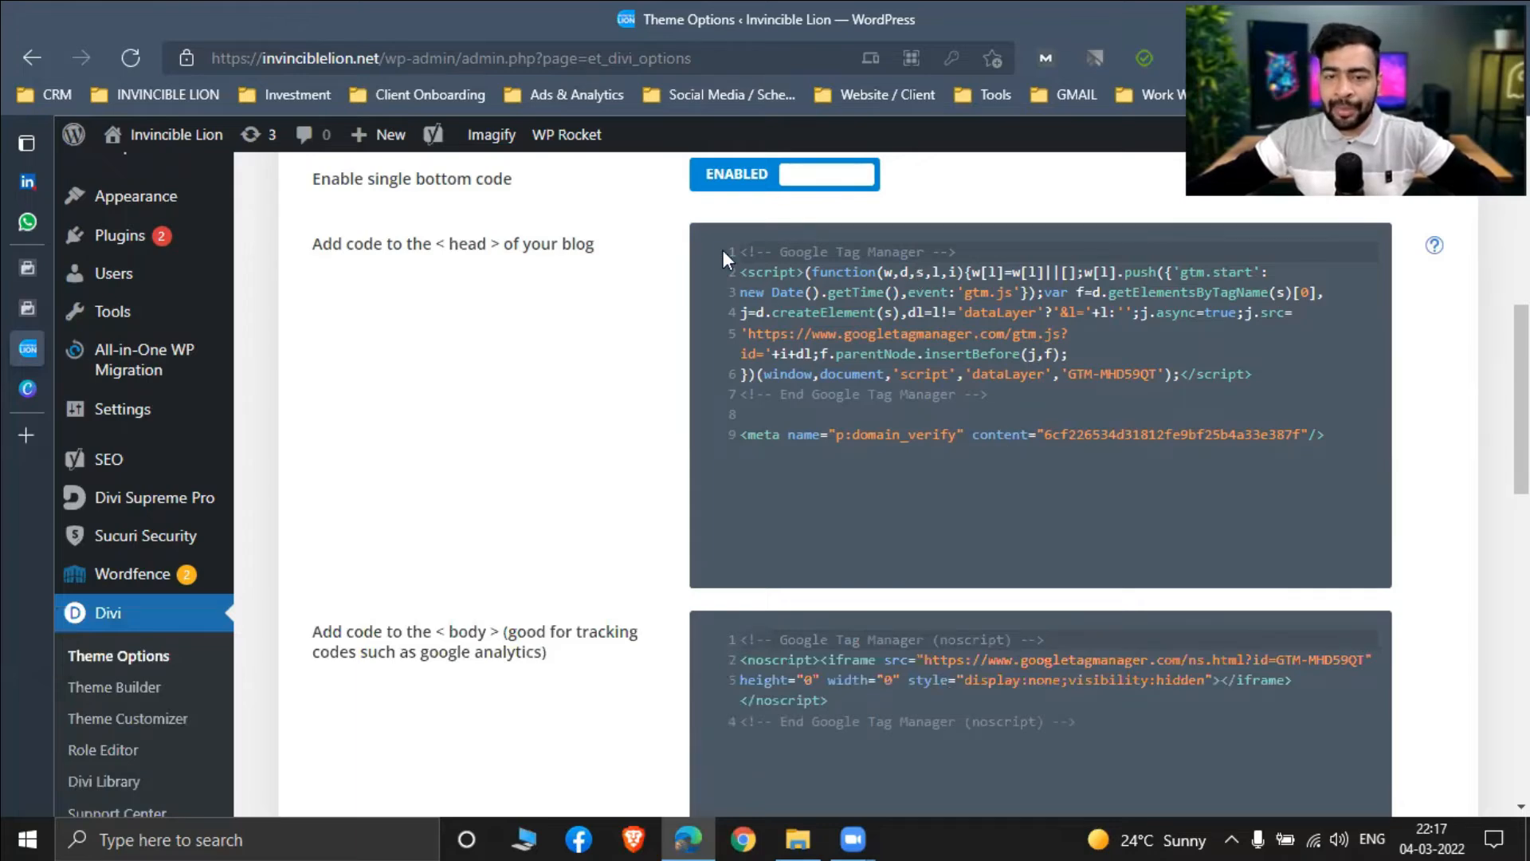
pyautogui.click(1328, 434)
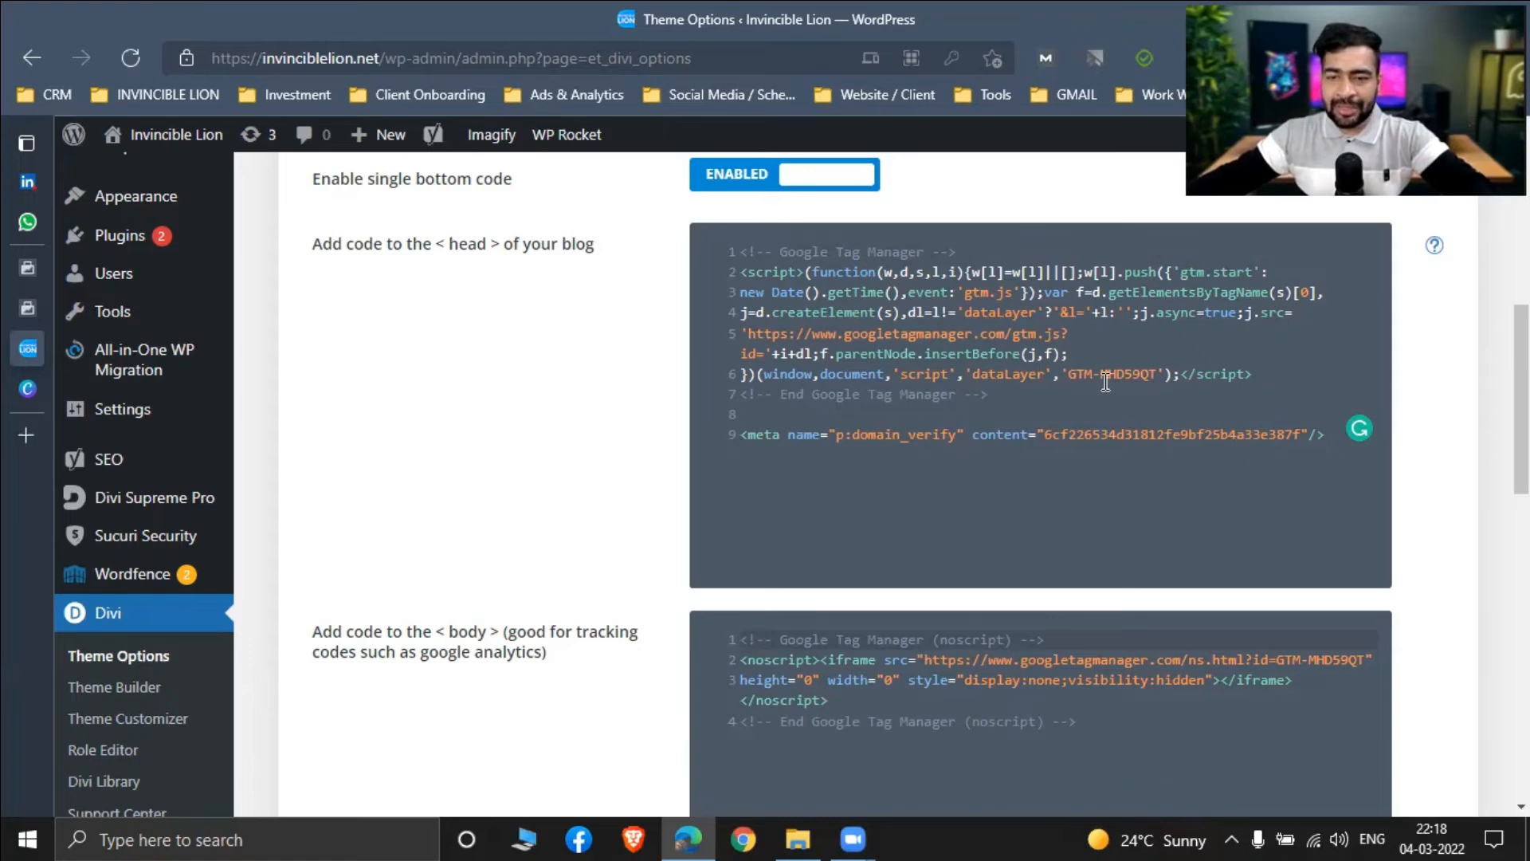
# Step: Return to the Events Manager onboarding, continue past the base code installation and turn on automatic advanced matching
pyautogui.click(30, 269)
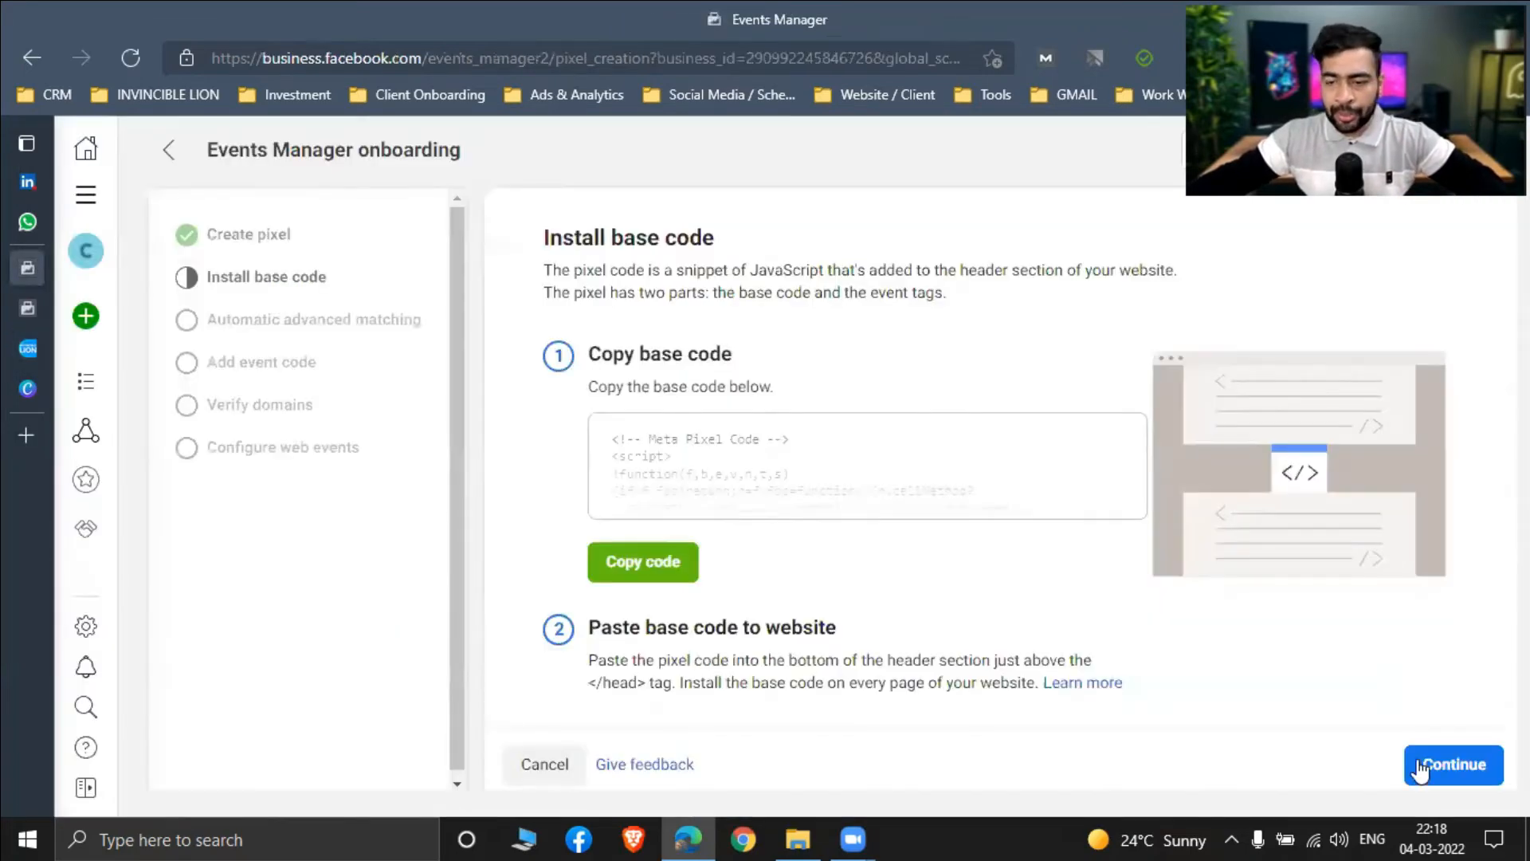
pyautogui.click(1429, 770)
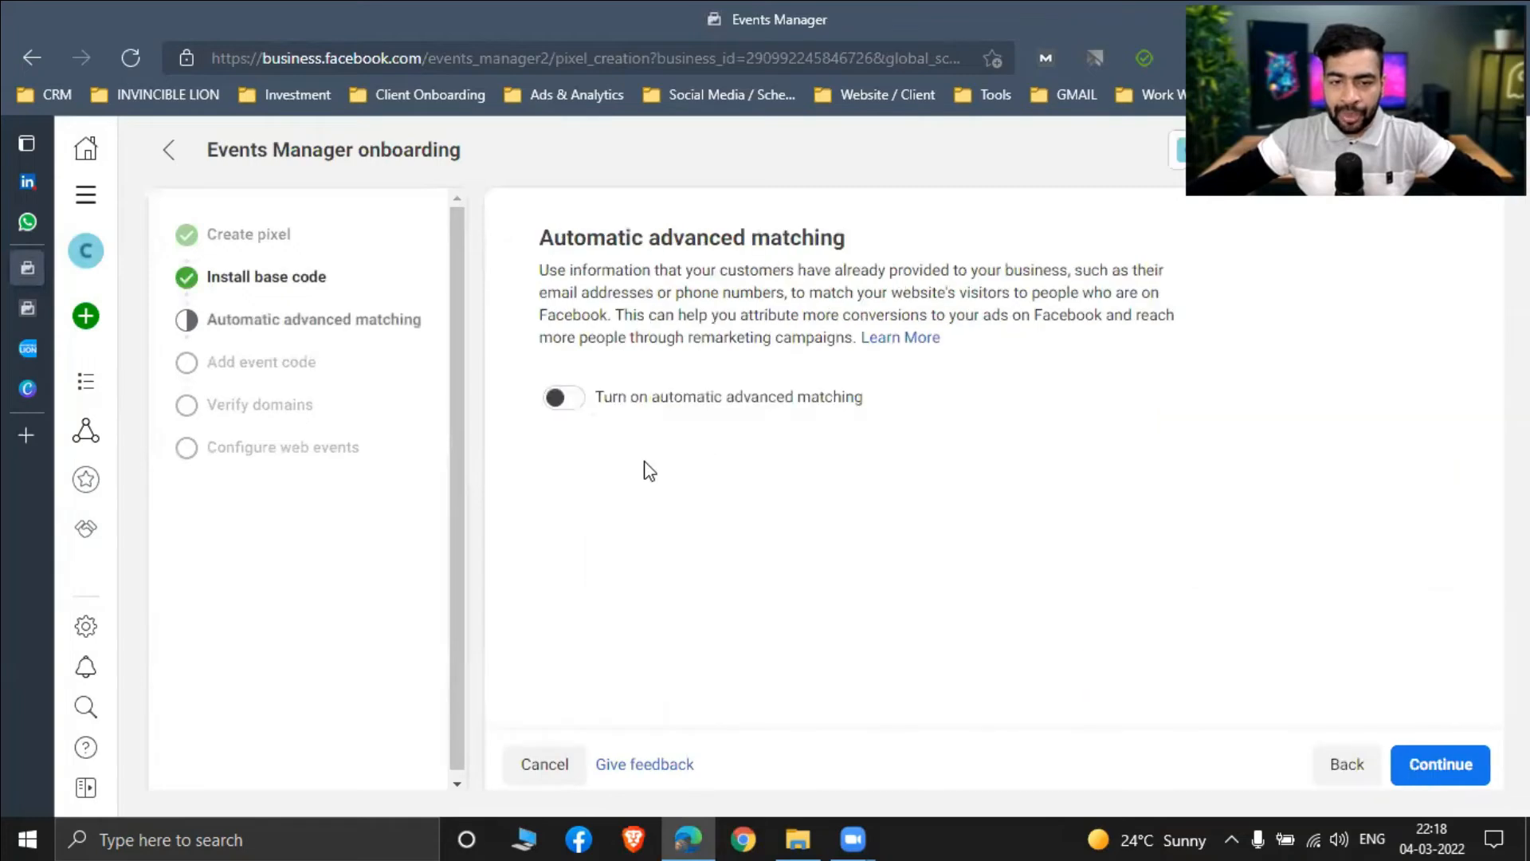
pyautogui.click(583, 402)
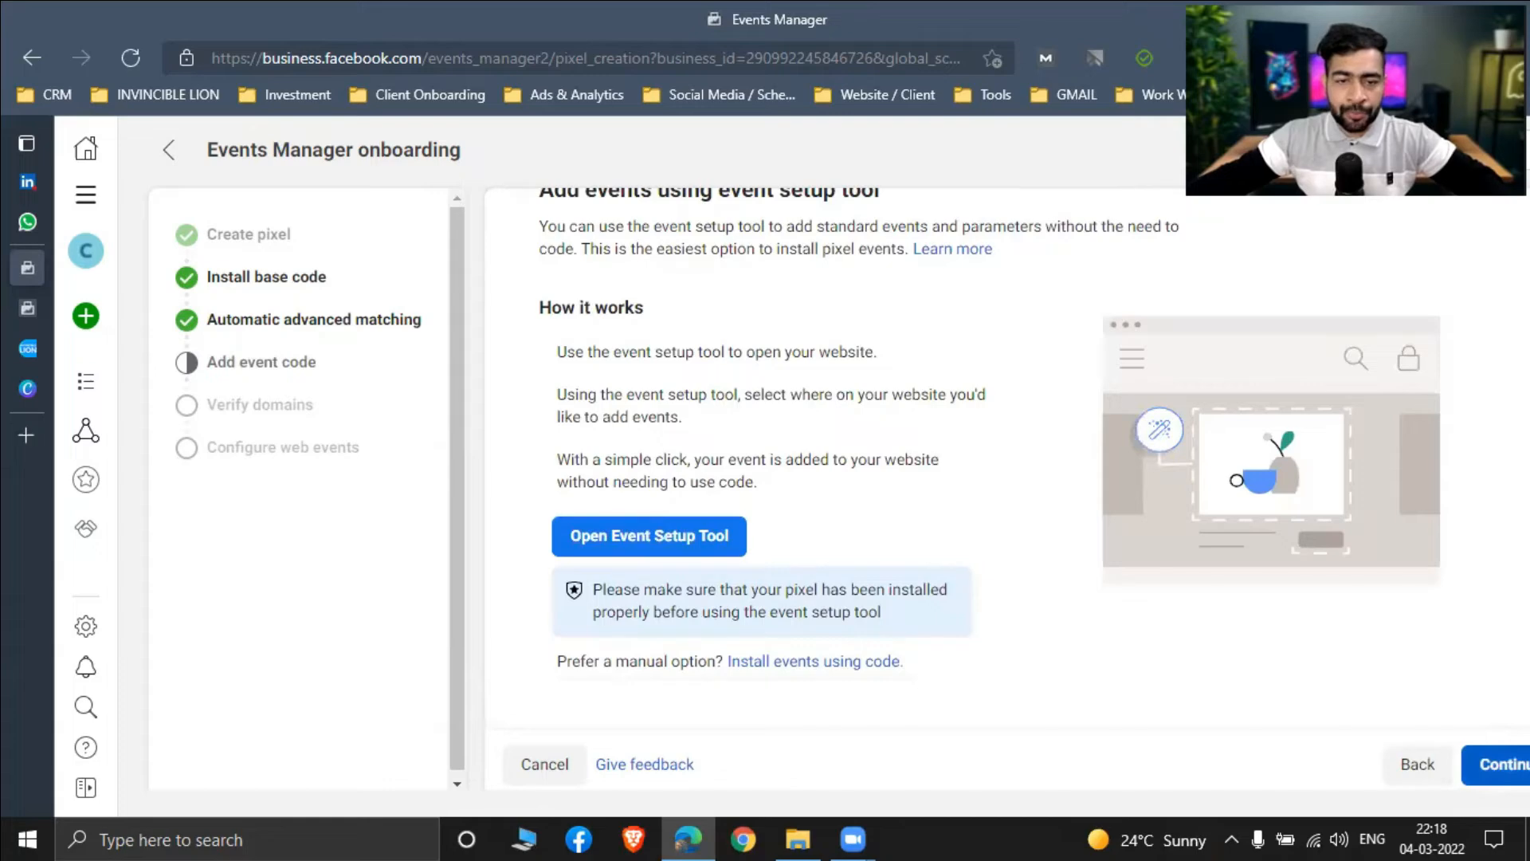
# Step: Continue past the event code and domain verification stages, and open the web event configuration
pyautogui.click(1505, 764)
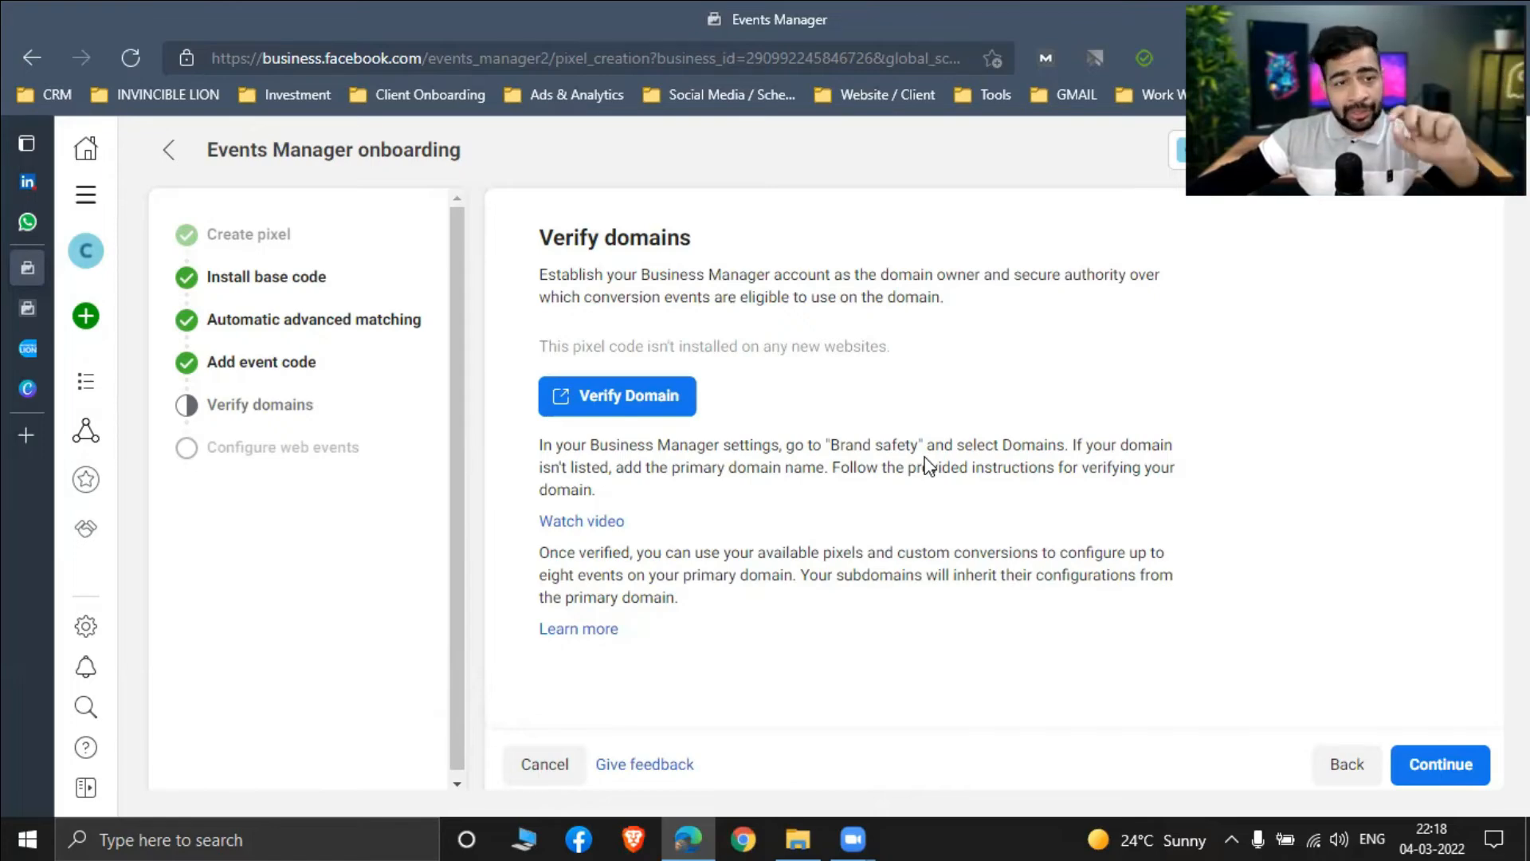
pyautogui.click(1432, 766)
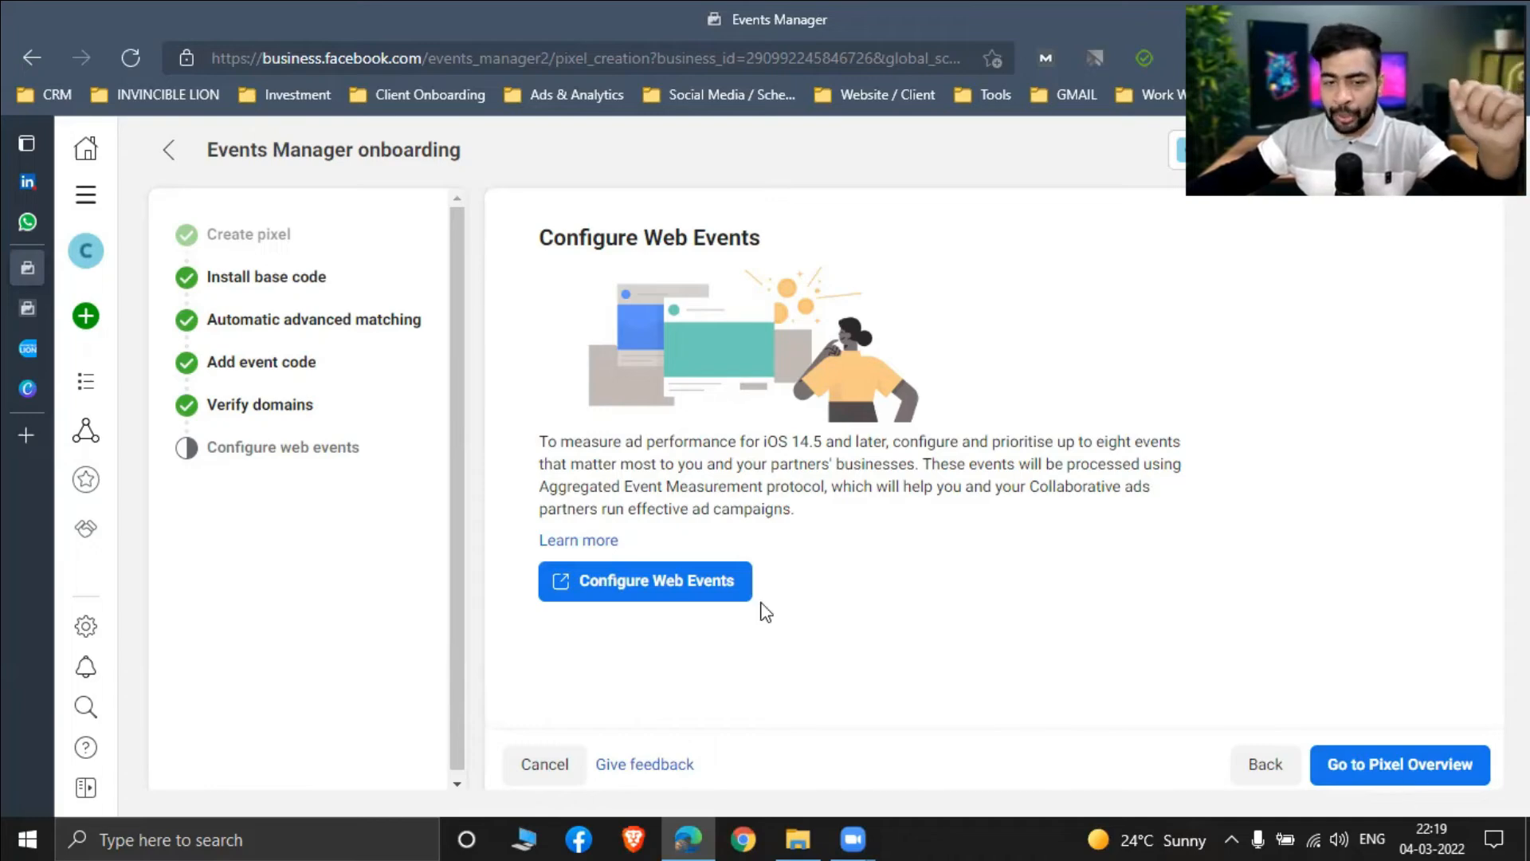
pyautogui.click(689, 594)
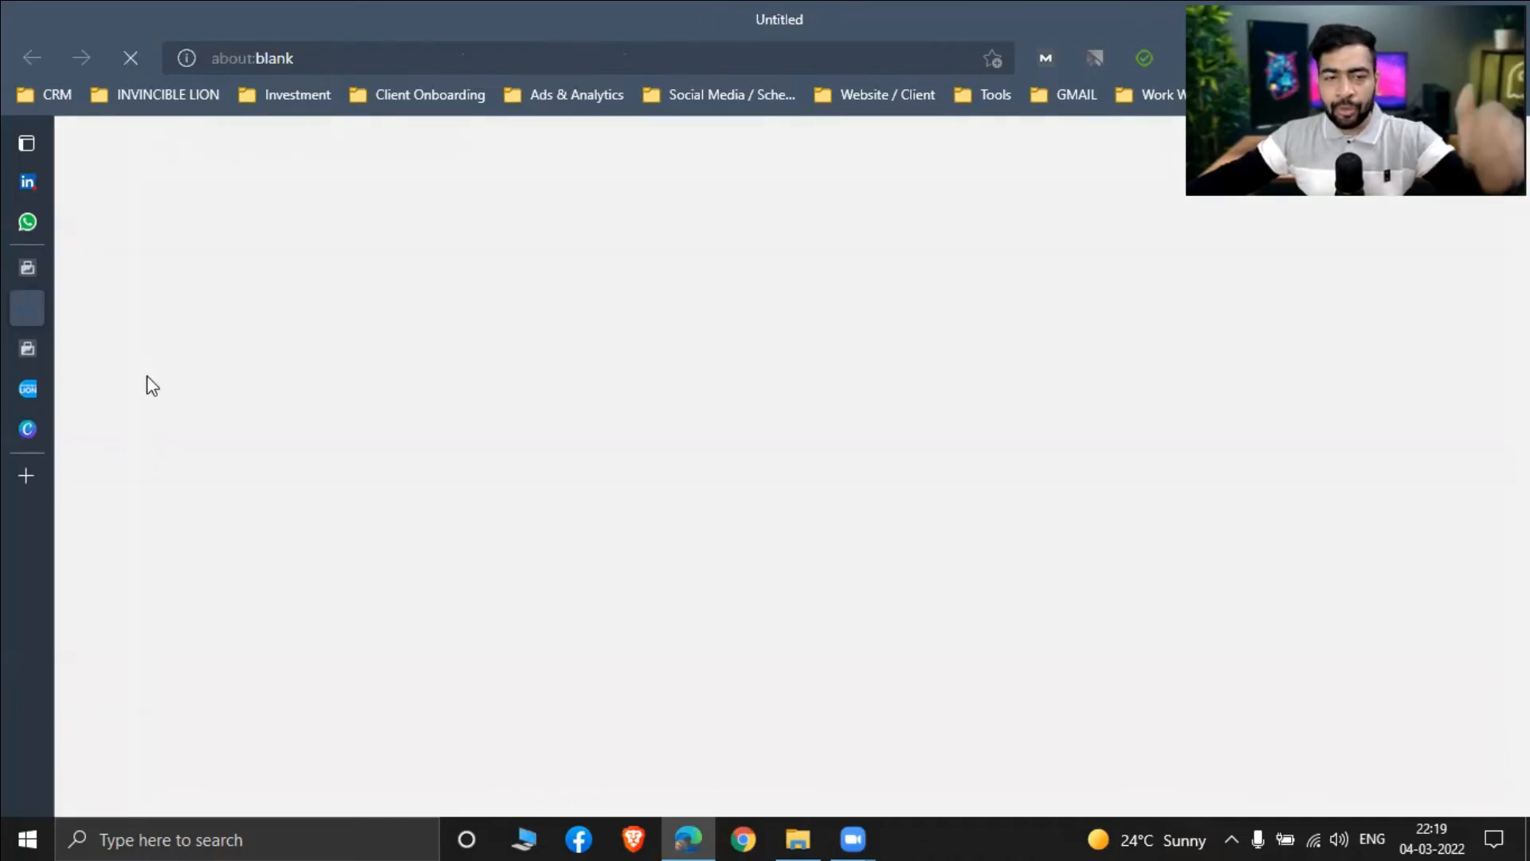
pyautogui.moveTo(25, 274)
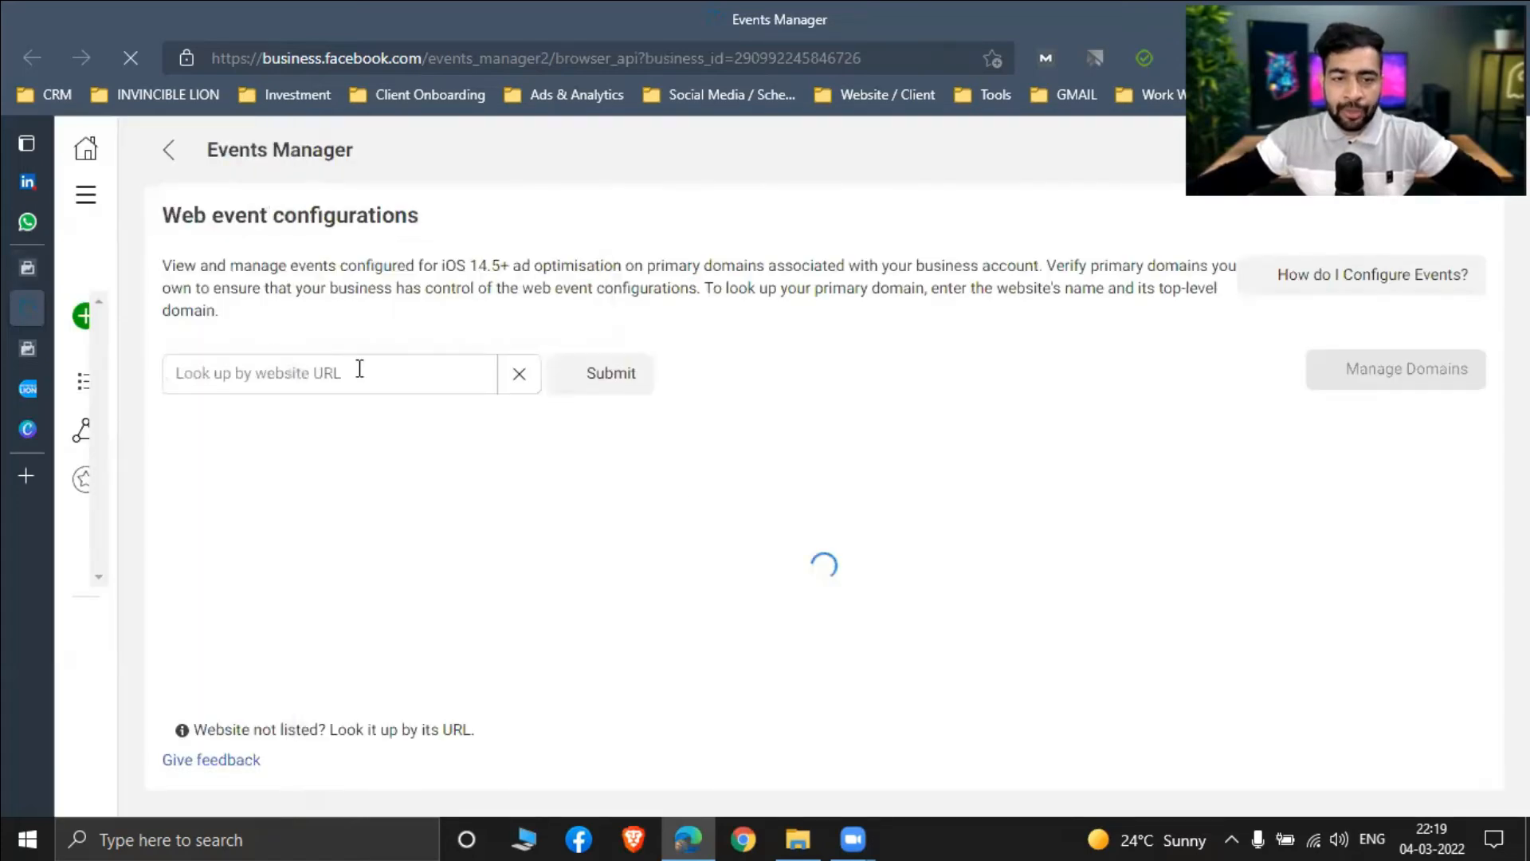
pyautogui.click(359, 369)
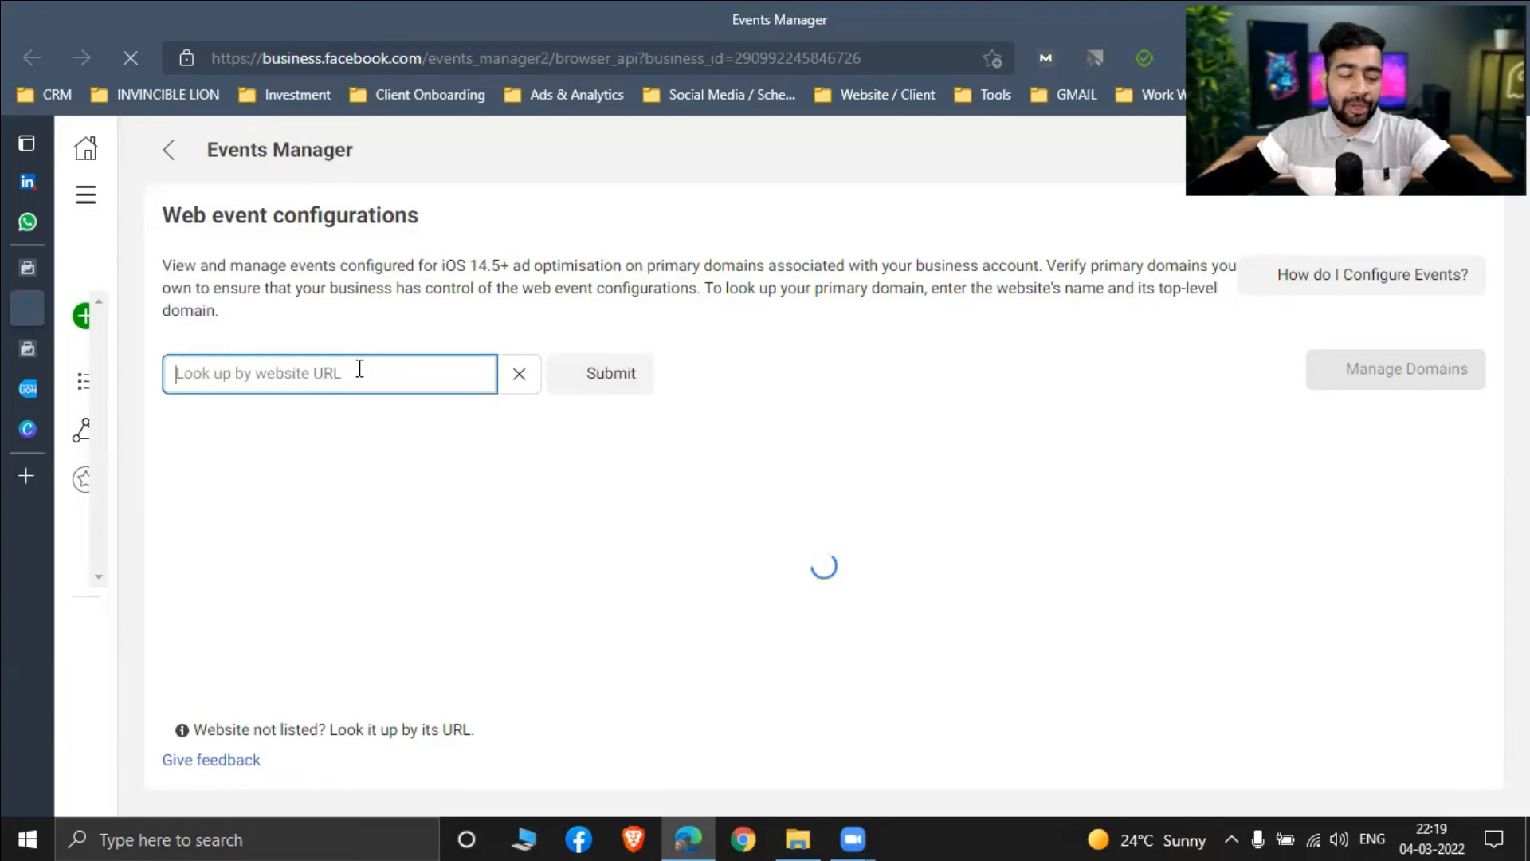
pyautogui.write('https://invinciblelion.net/')
pyautogui.press('Return')
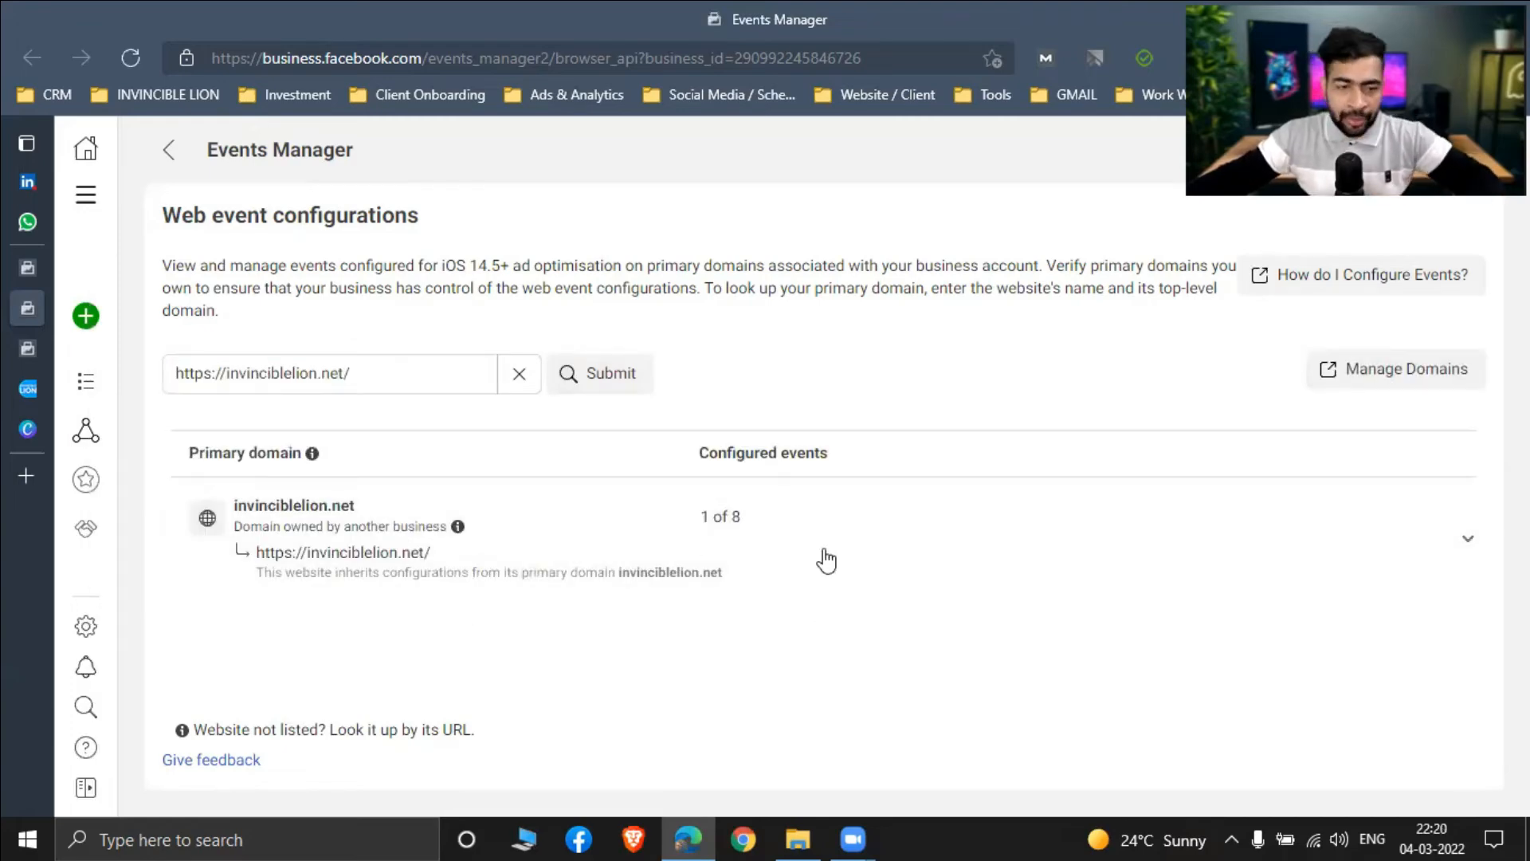
pyautogui.click(1470, 546)
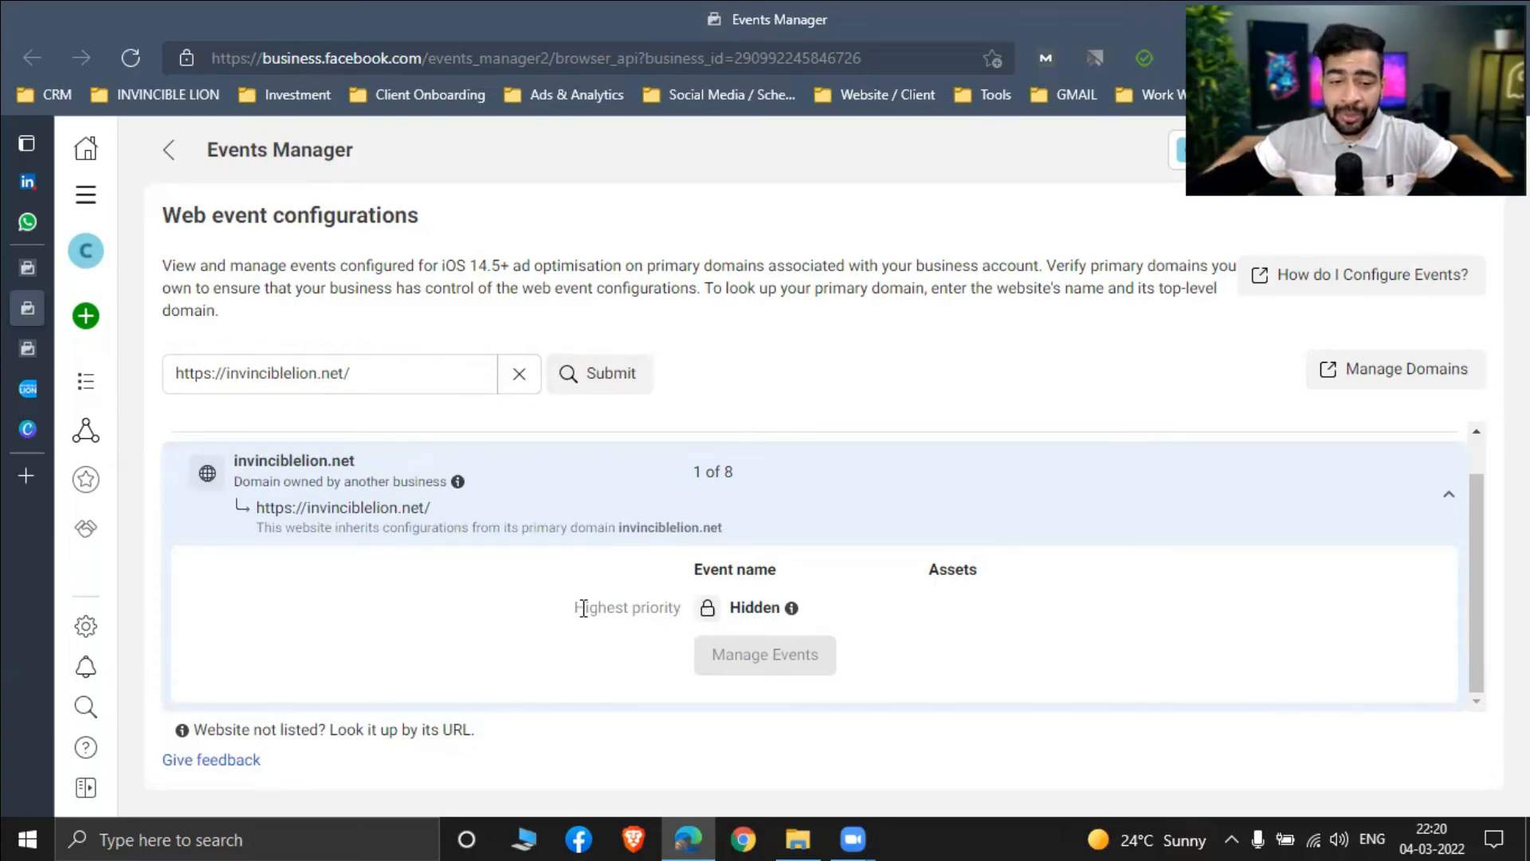
pyautogui.moveTo(707, 610); pyautogui.dragTo(1072, 632)
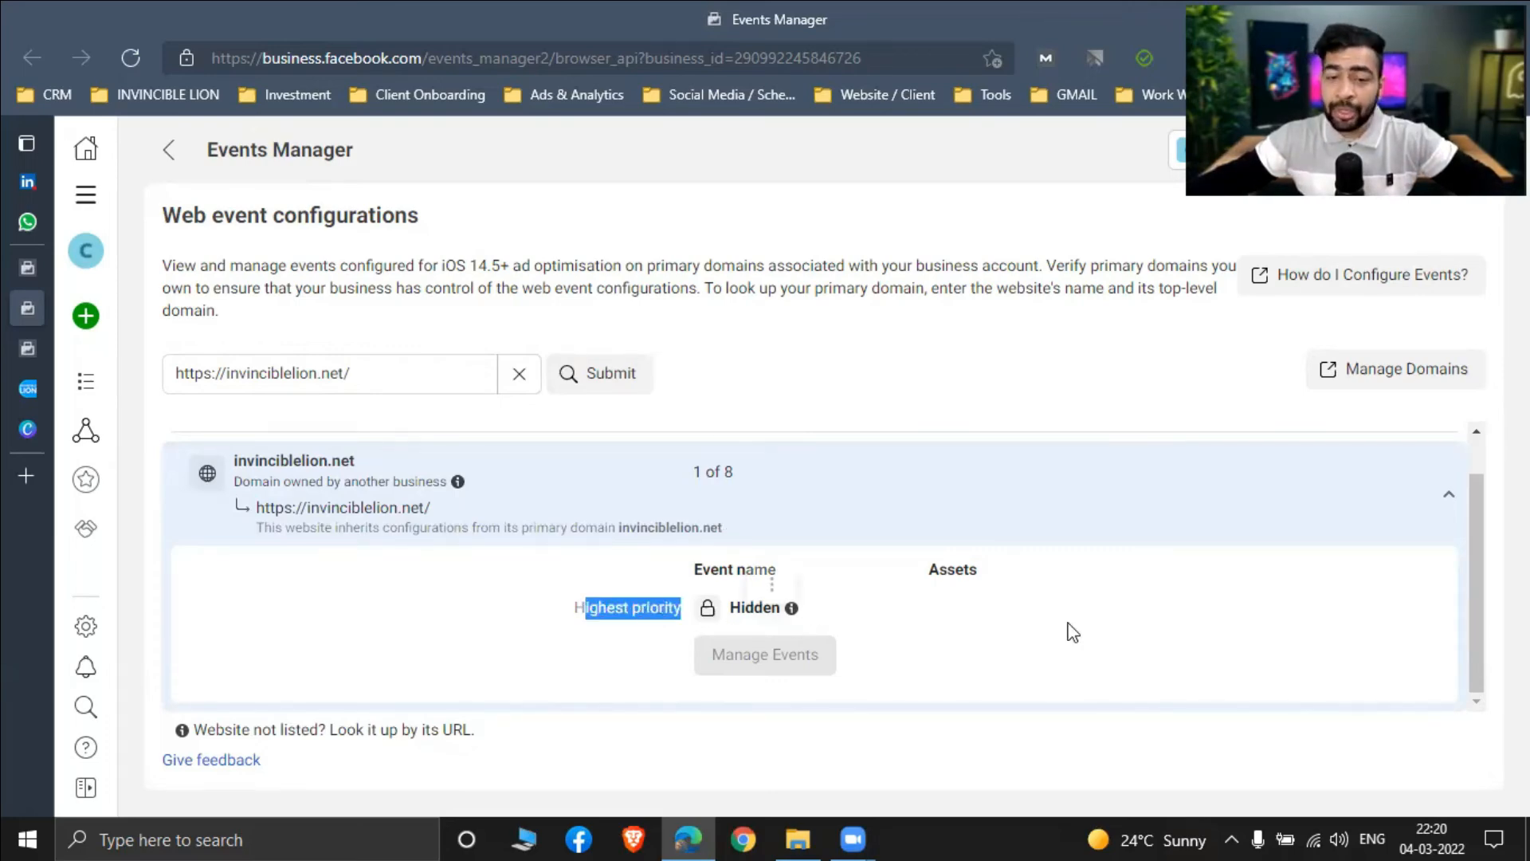
# Step: Return to the Events Manager onboarding and finish it by going to the IL Pixel TEST overview
pyautogui.click(1072, 632)
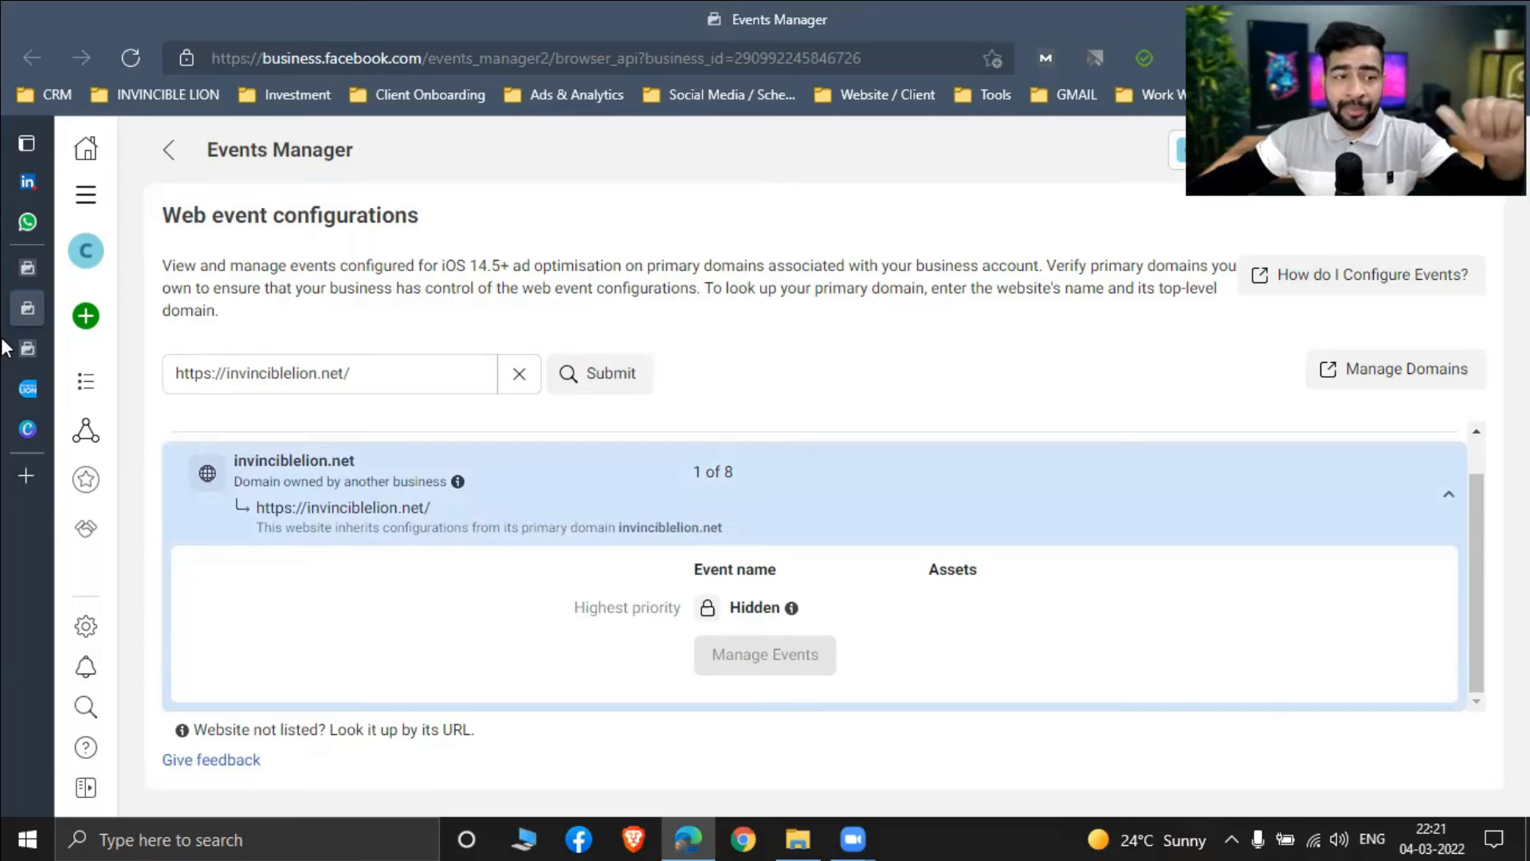
pyautogui.moveTo(130, 255)
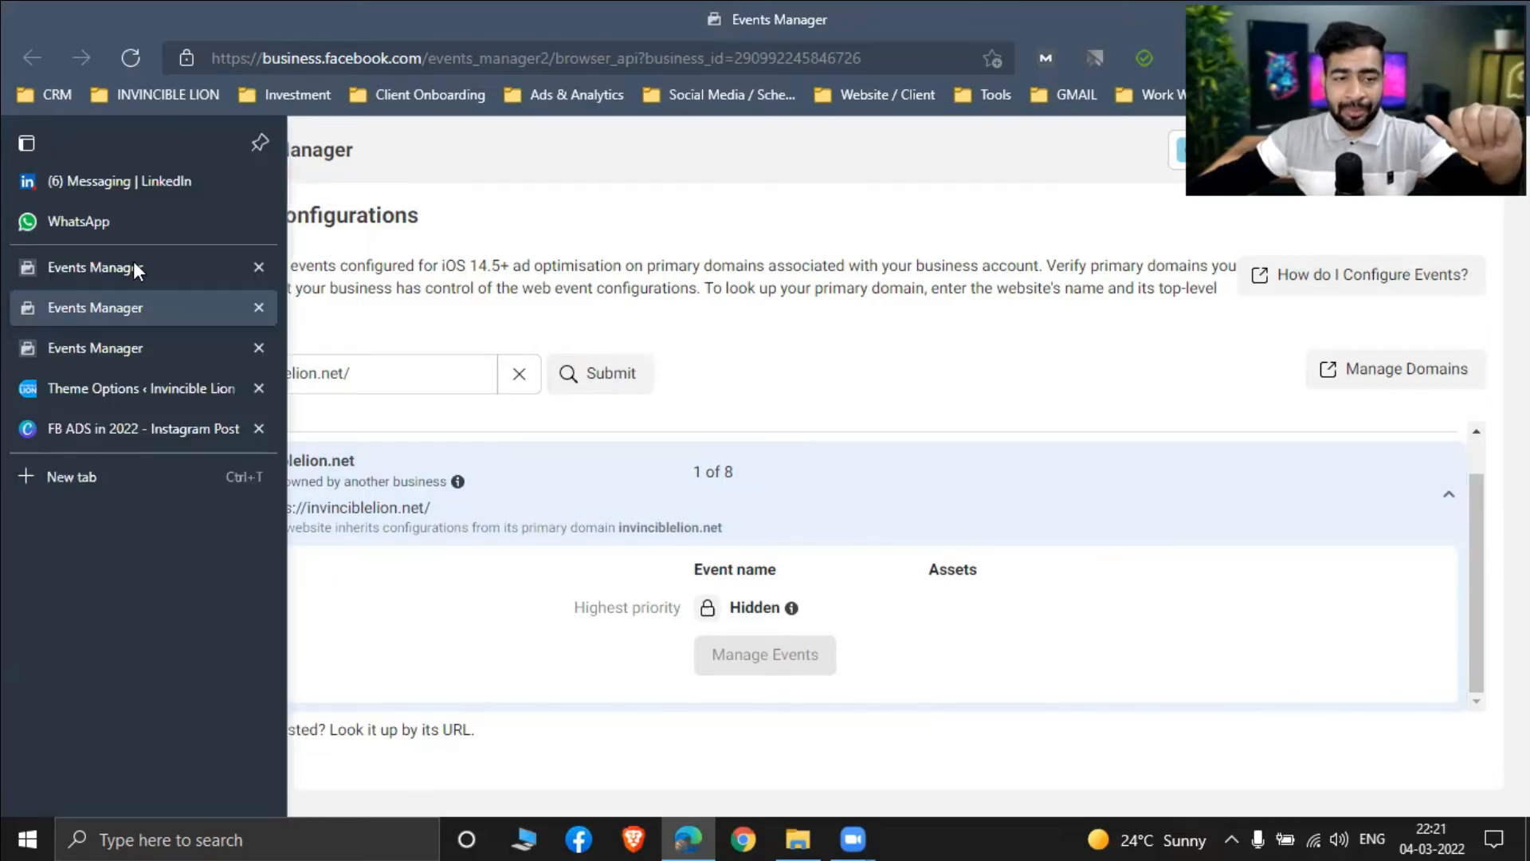
pyautogui.hotkey('ctrl', 'shift', 'Tab')
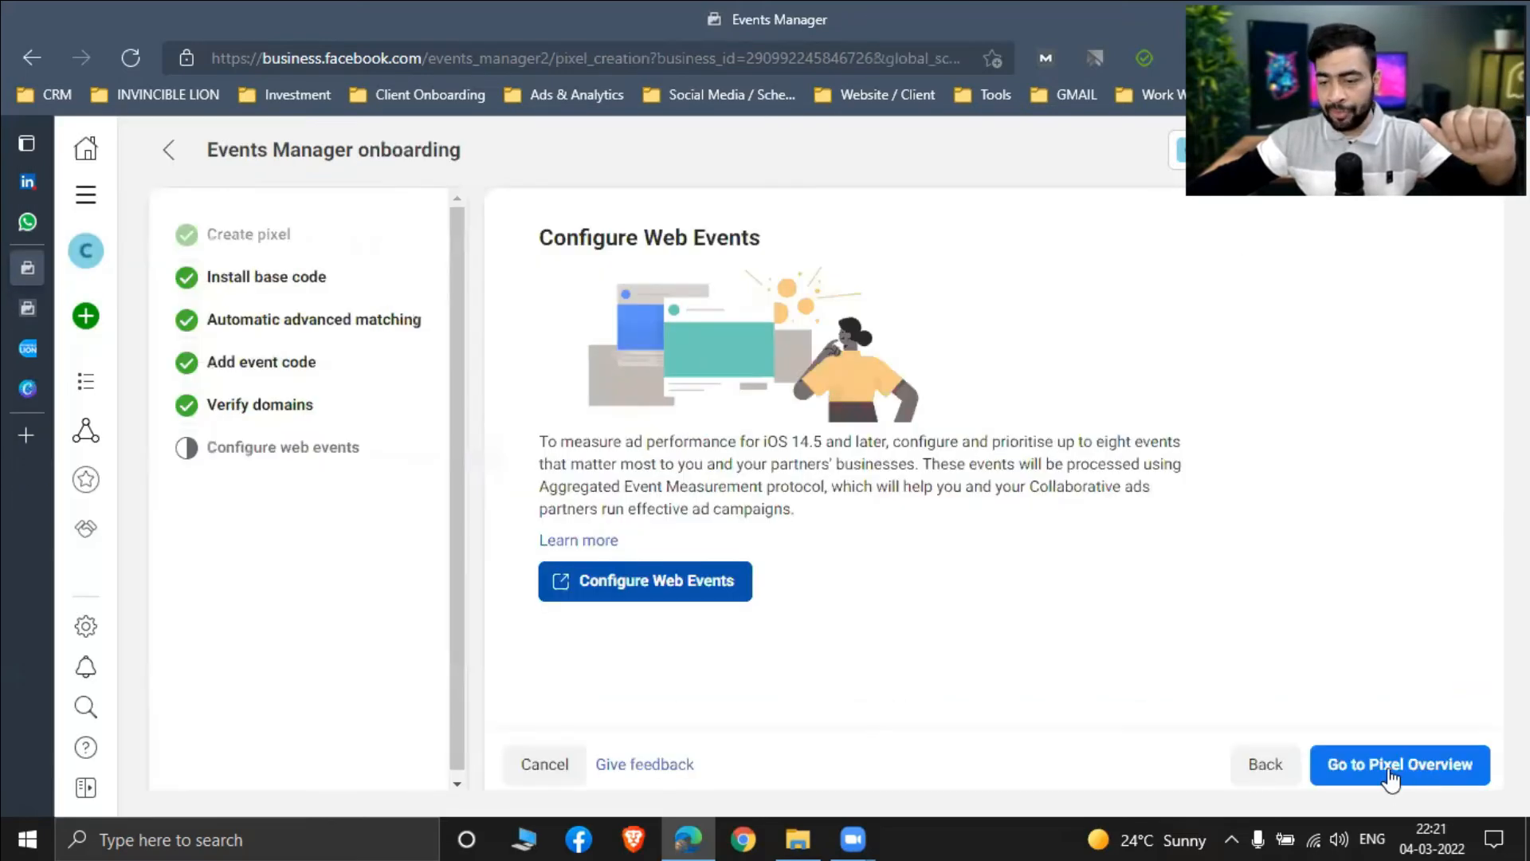
pyautogui.click(1433, 762)
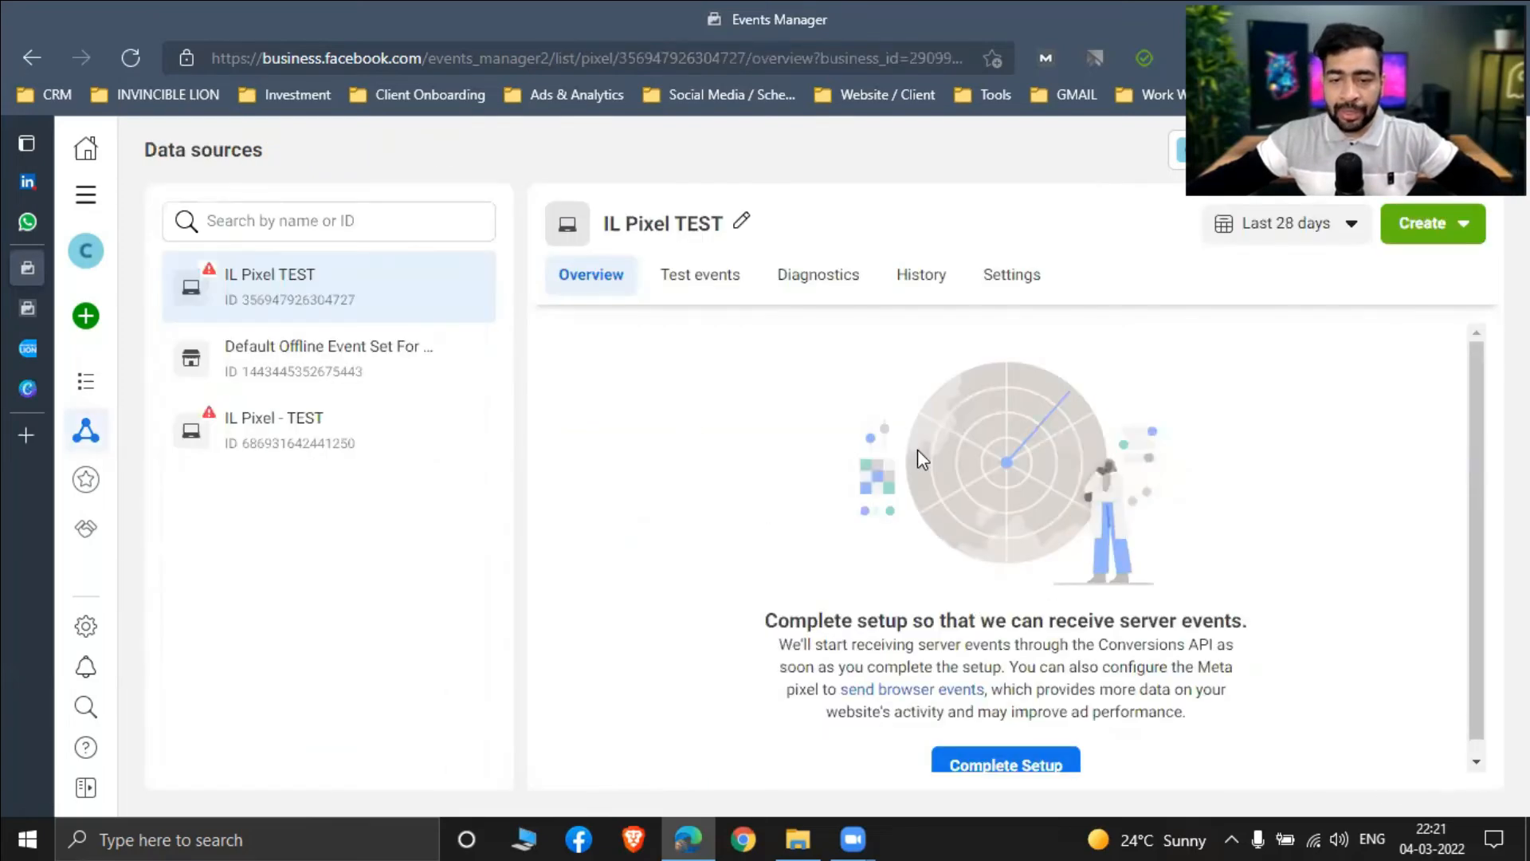
pyautogui.scroll(-1, 996, 570)
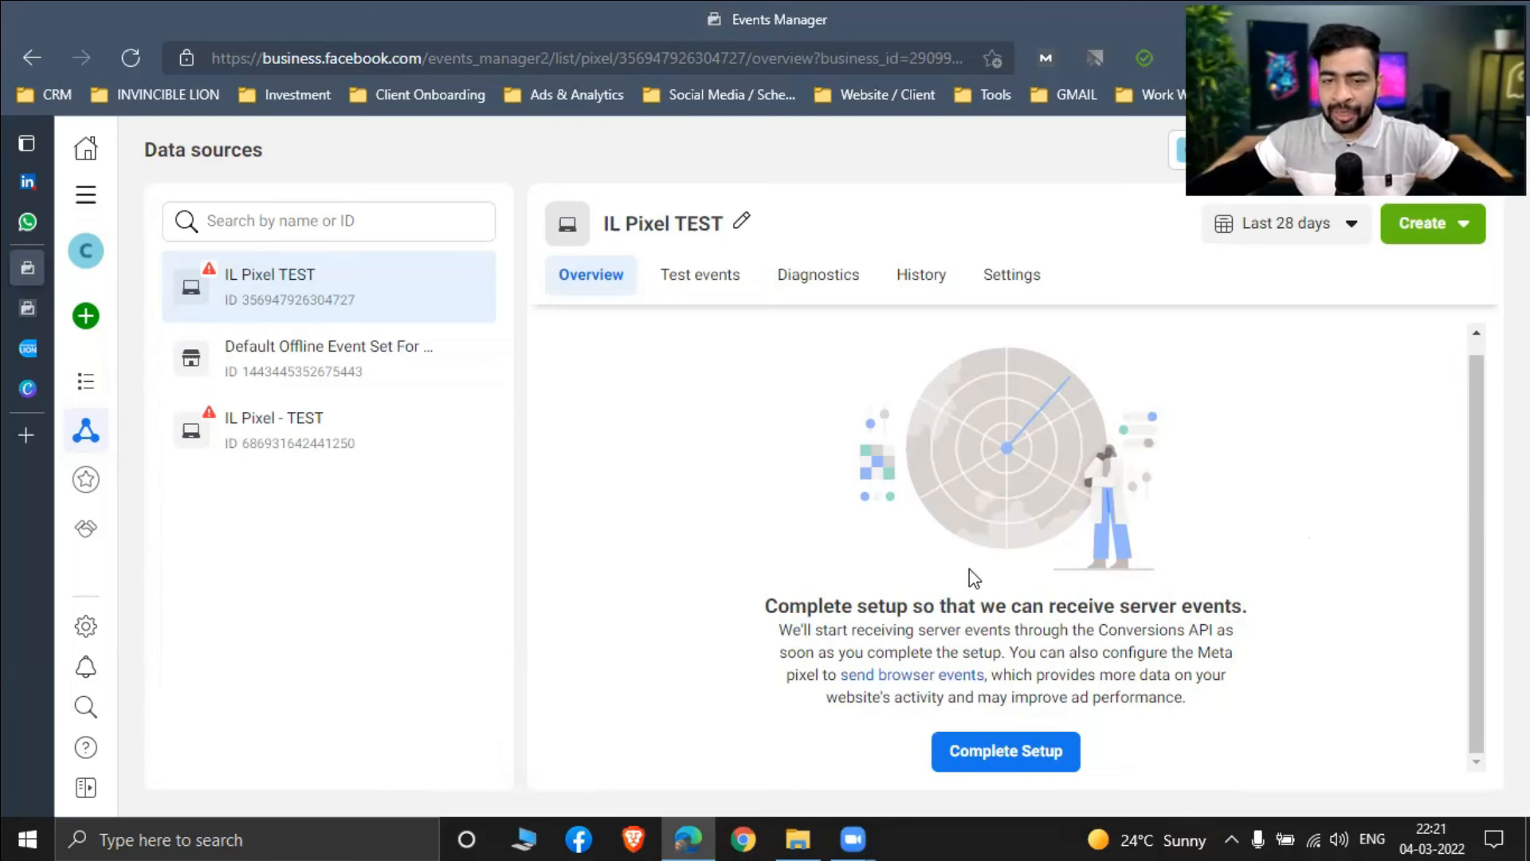
pyautogui.scroll(1, 1060, 484)
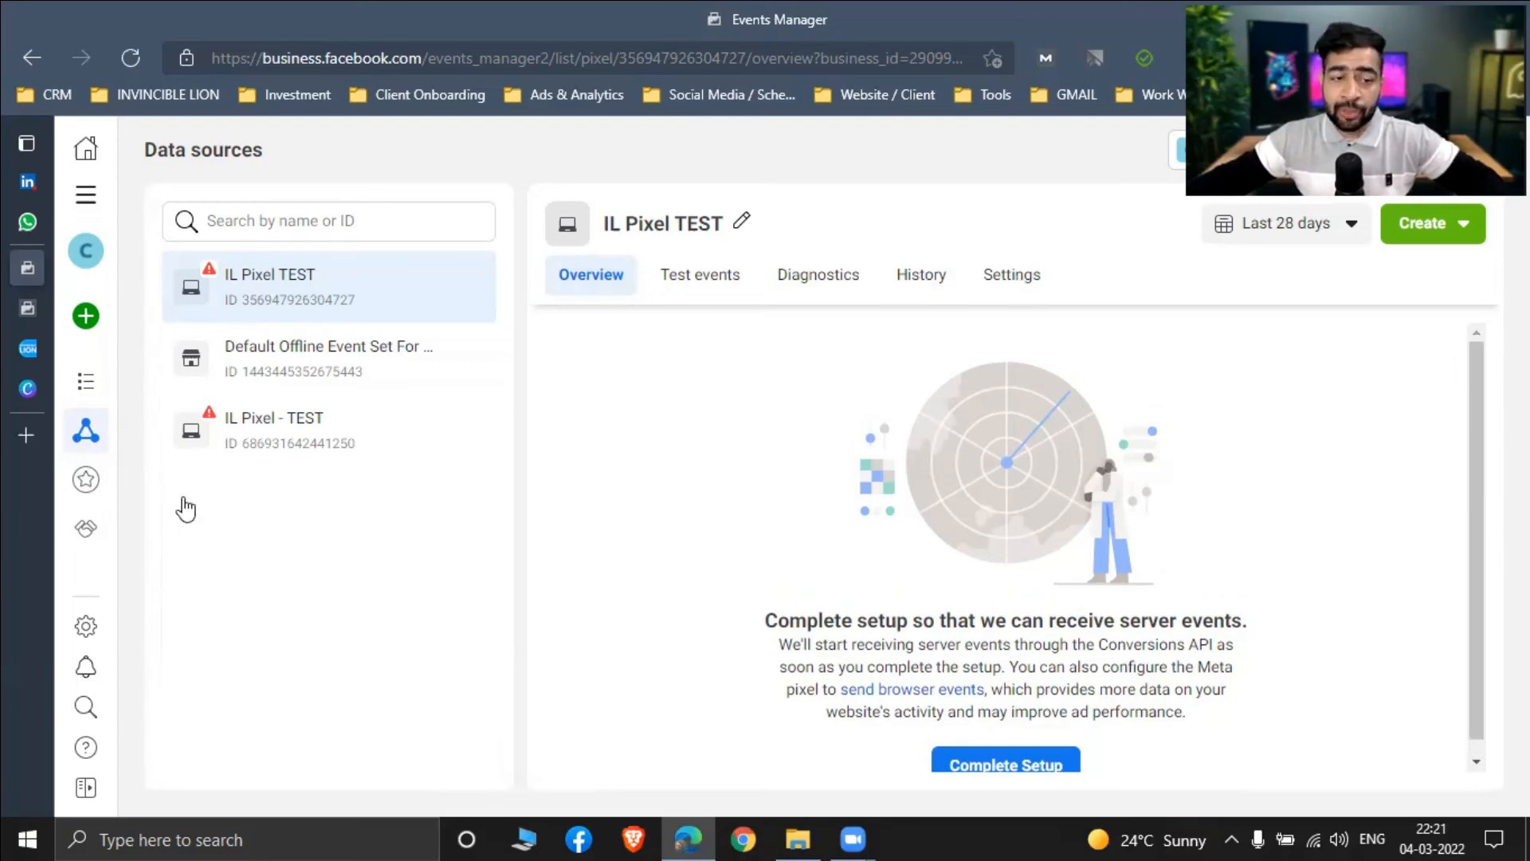
# Step: Start a custom conversion named 124qw with the description sdff
pyautogui.moveTo(95, 506)
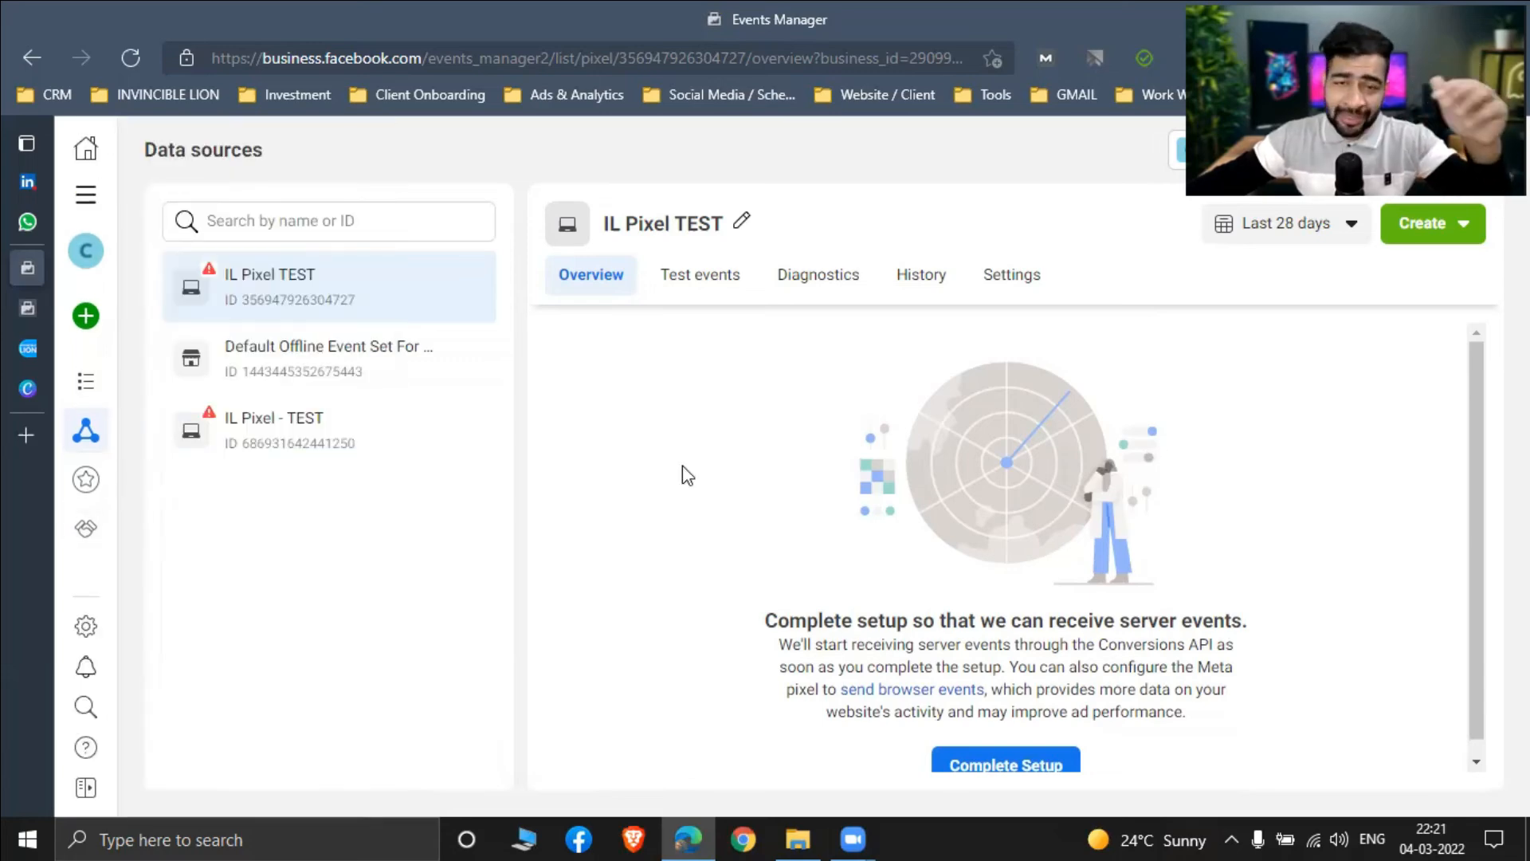
pyautogui.moveTo(85, 479)
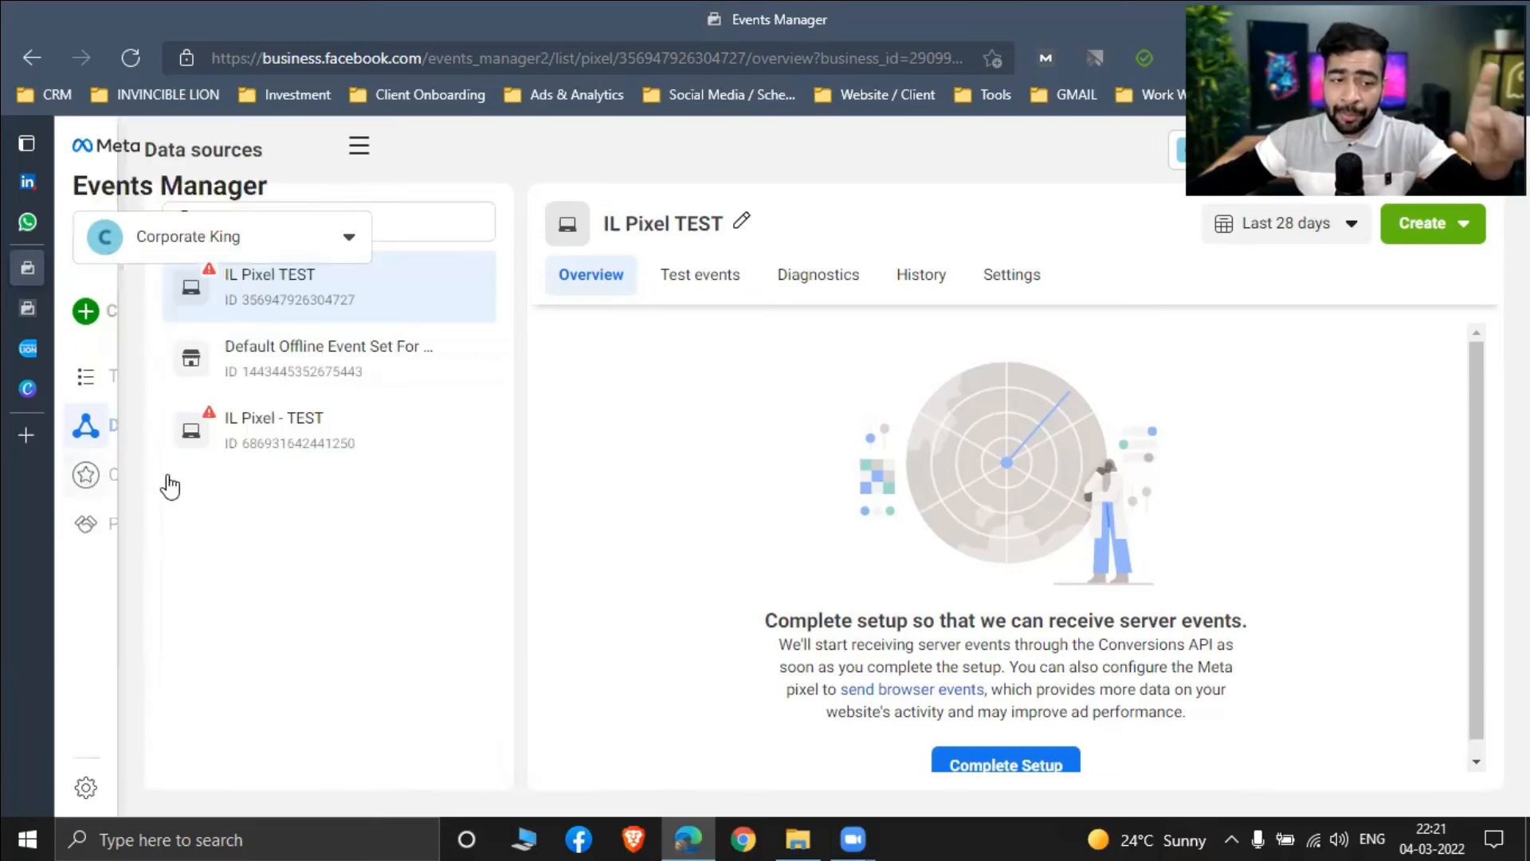
pyautogui.click(222, 479)
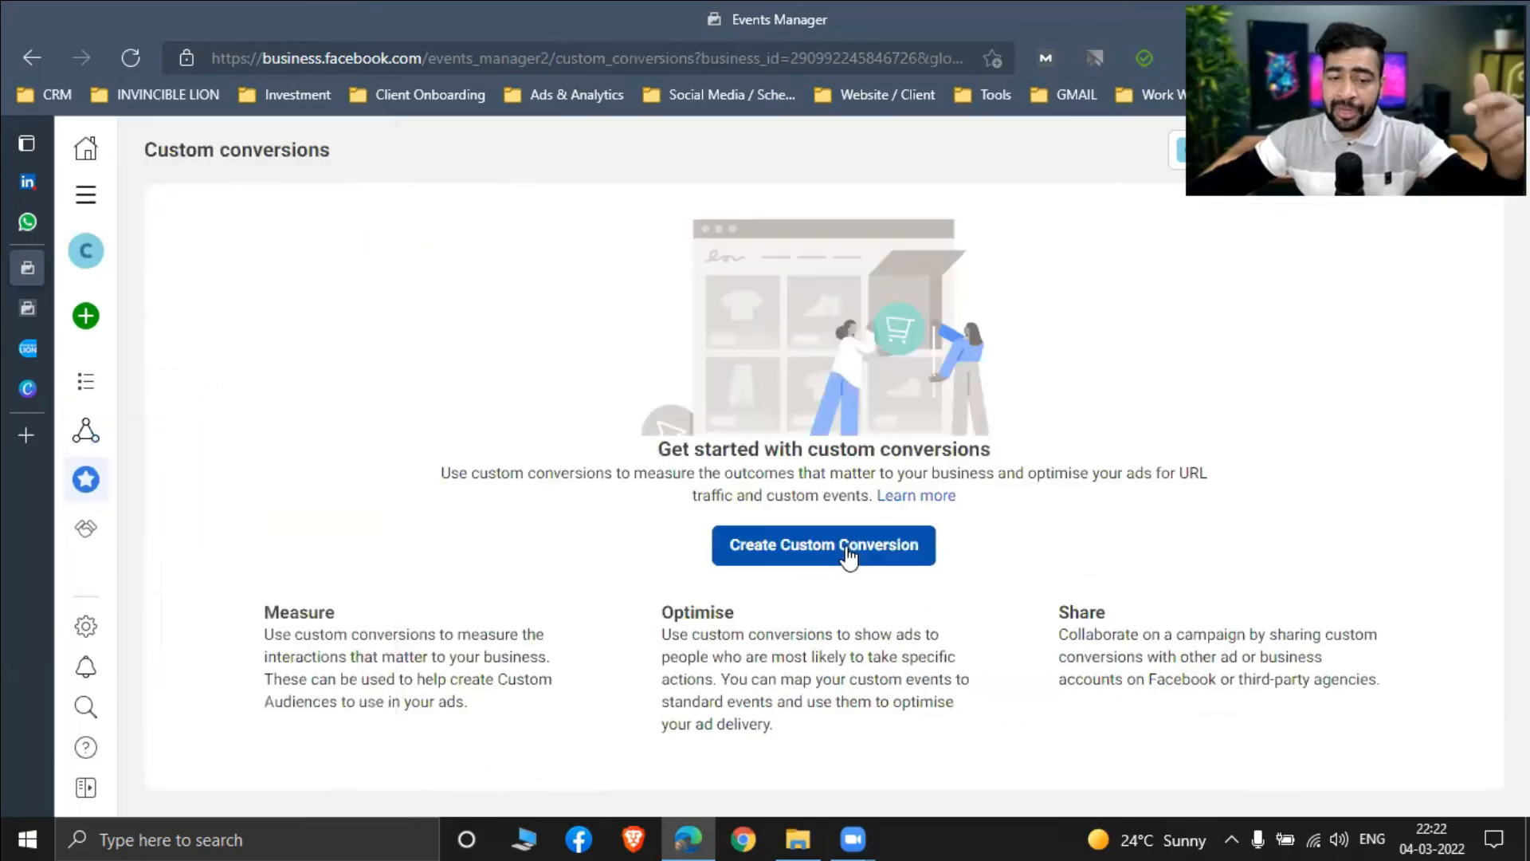
pyautogui.click(845, 545)
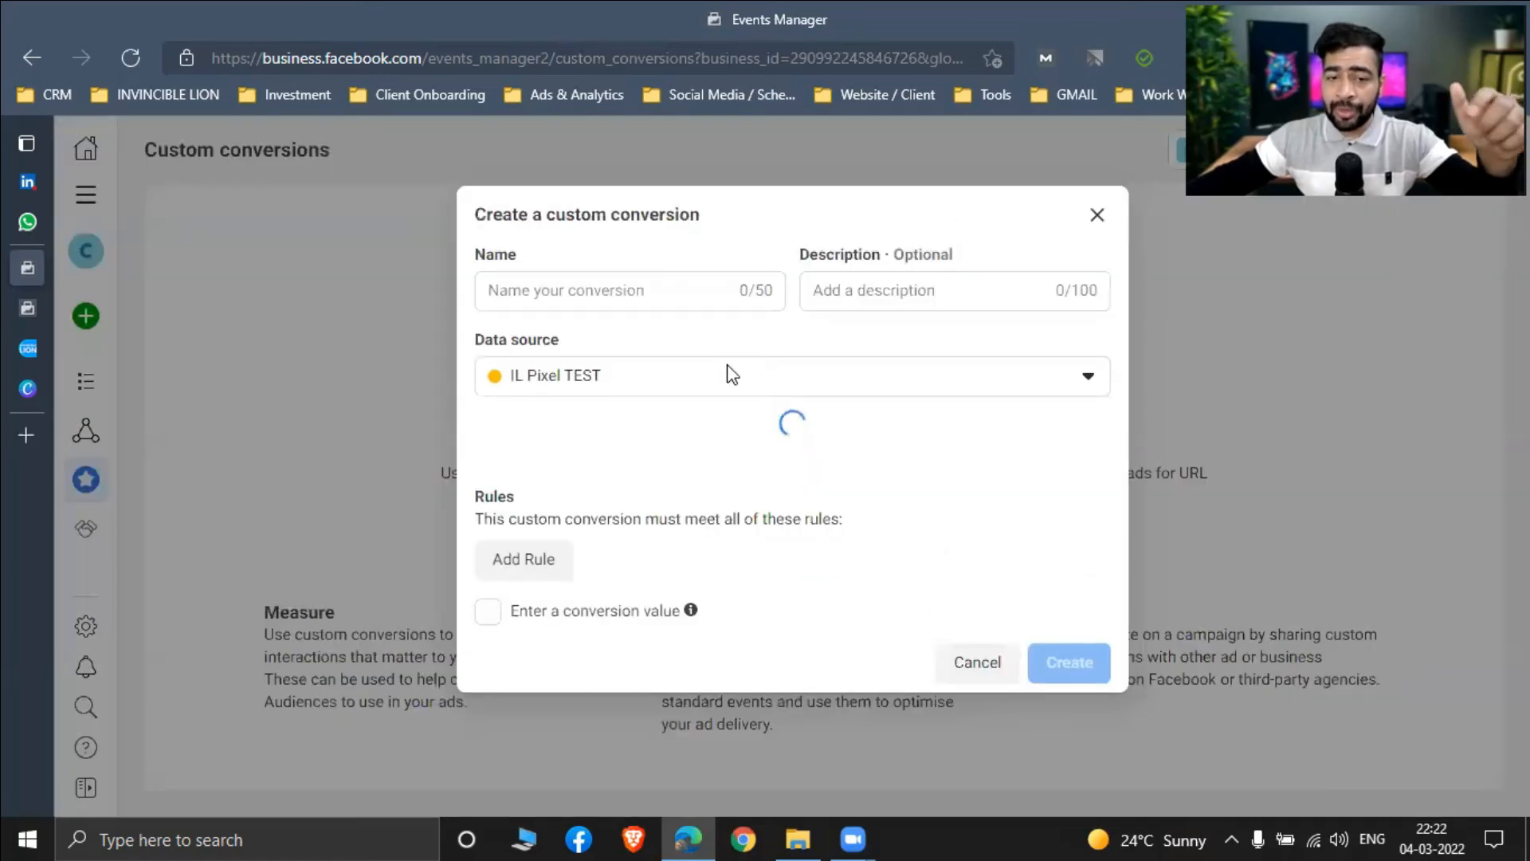
pyautogui.click(642, 245)
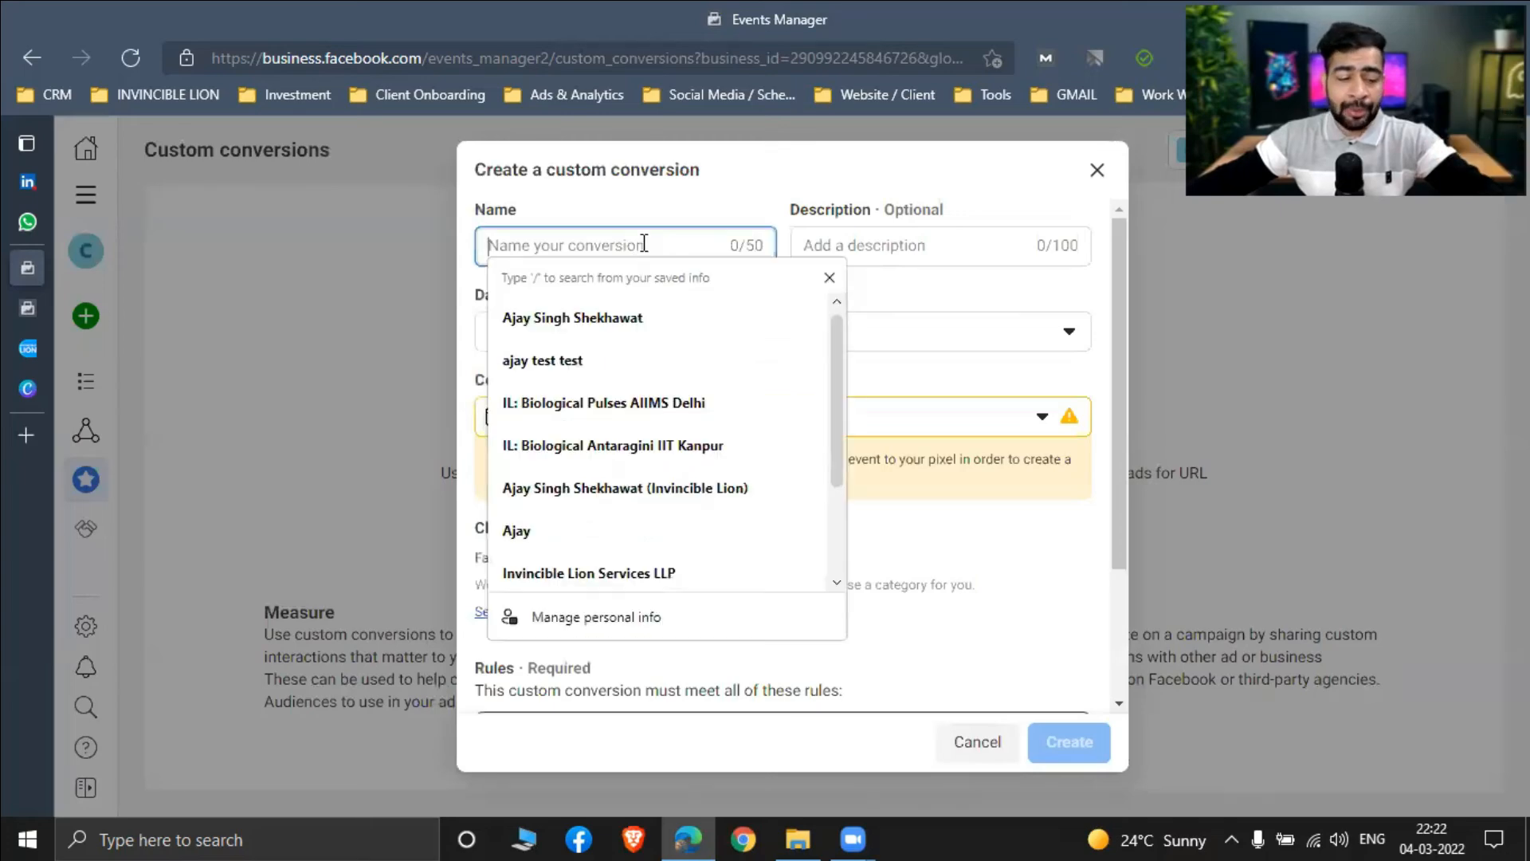
pyautogui.write('1')
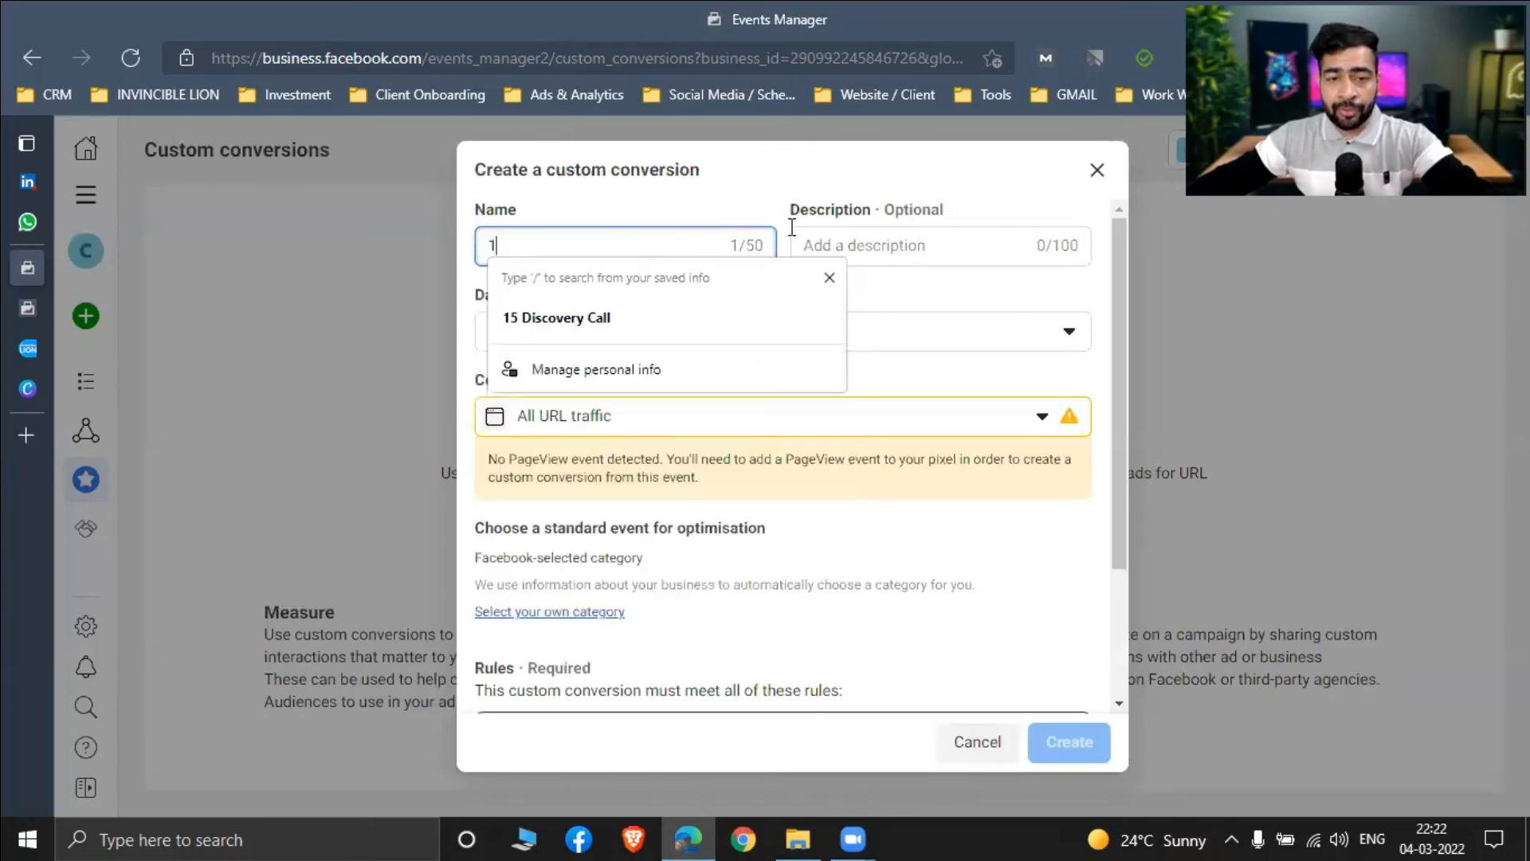
pyautogui.write('24qw')
pyautogui.click(924, 247)
pyautogui.write('sdff')
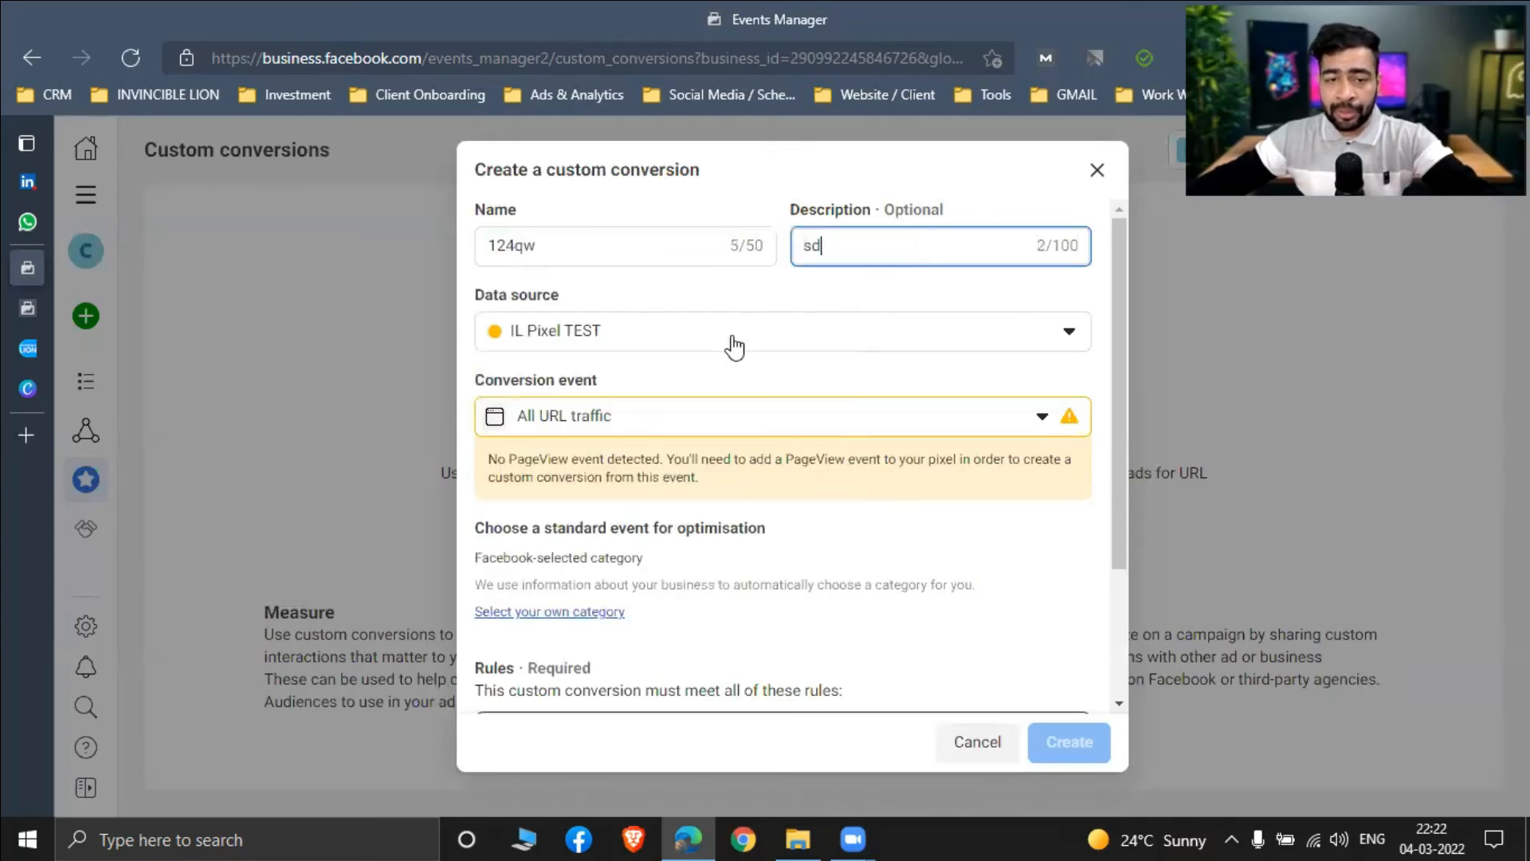
# Step: Keep IL Pixel TEST as the data source with All URL traffic, and choose Lead as the standard event for optimisation
pyautogui.click(709, 349)
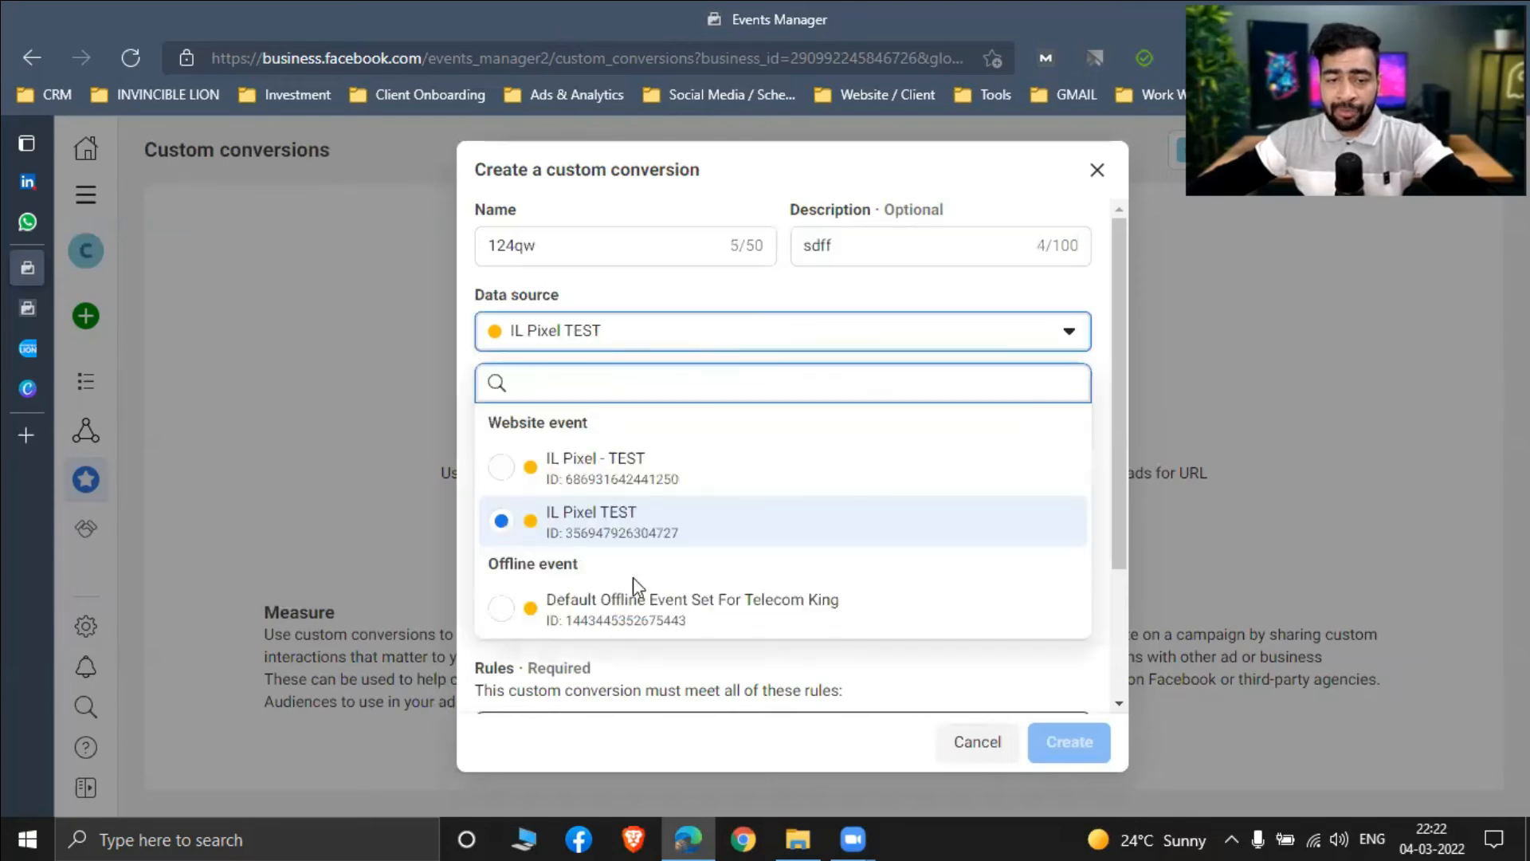
pyautogui.click(671, 523)
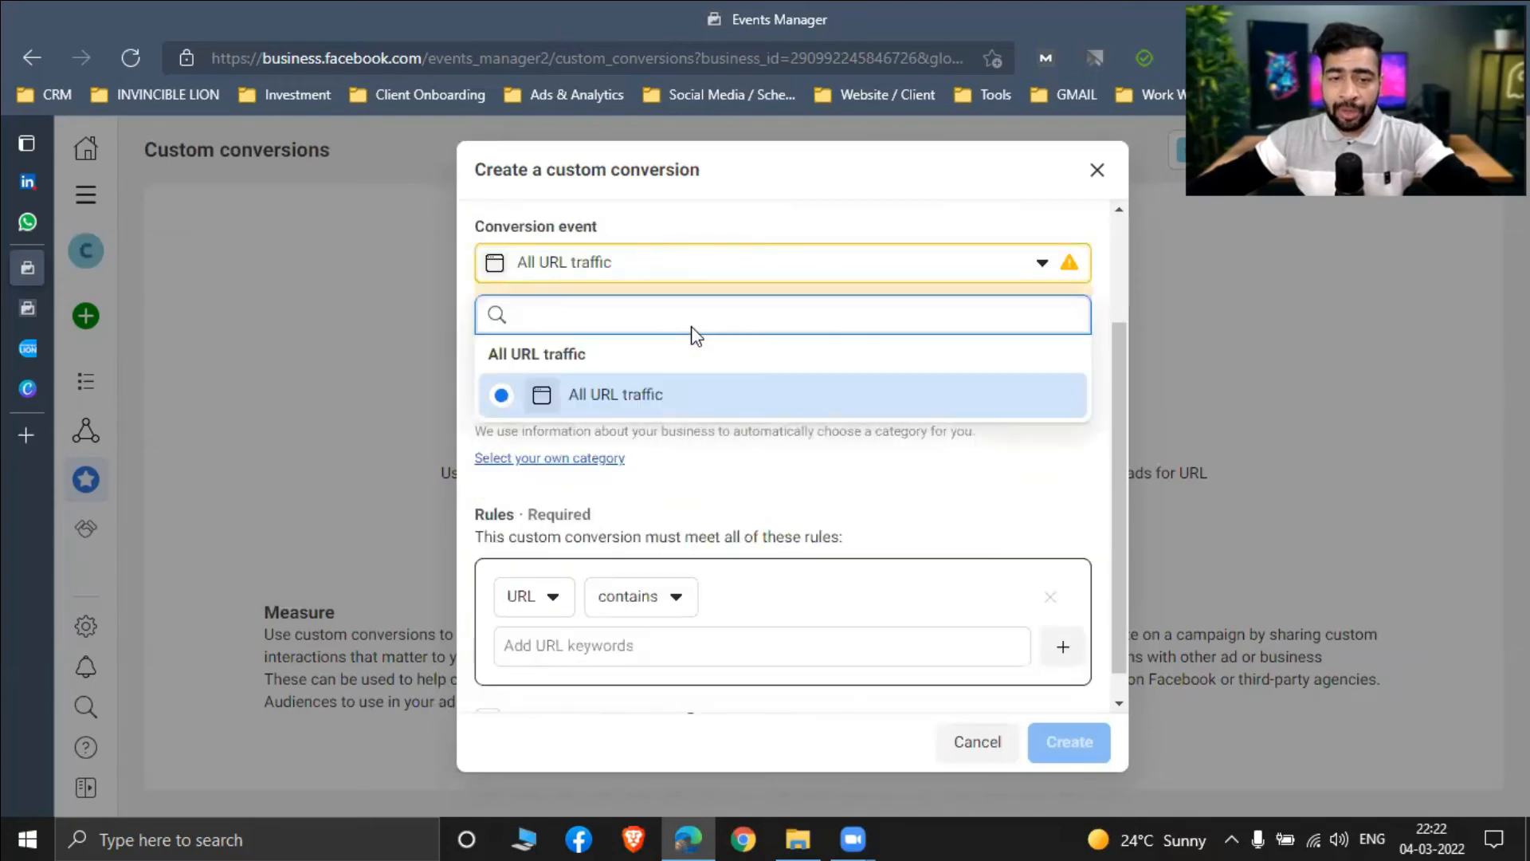
pyautogui.click(678, 428)
pyautogui.click(615, 428)
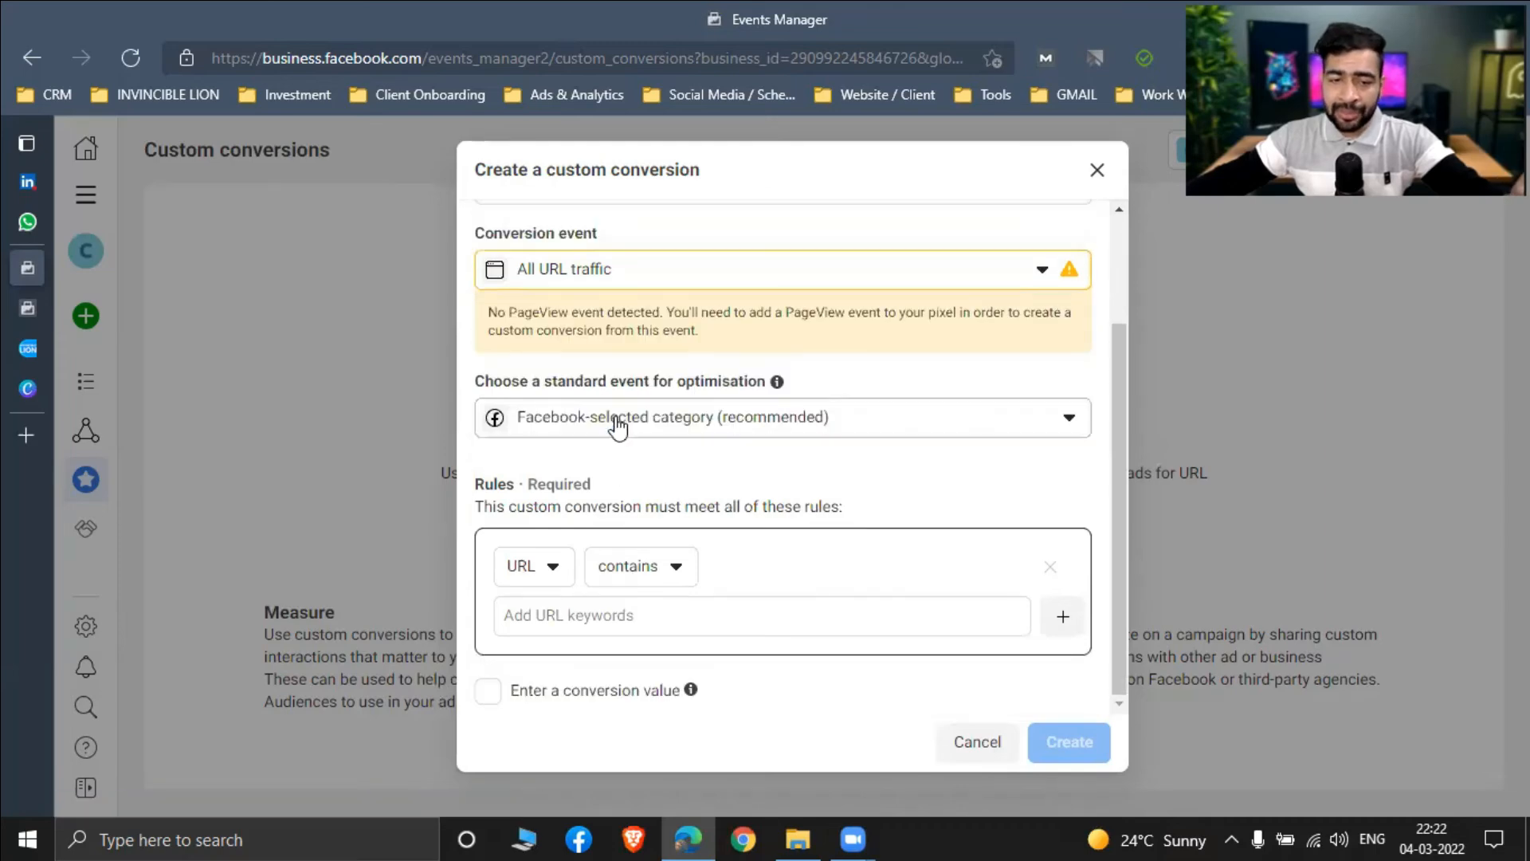
pyautogui.click(673, 431)
pyautogui.scroll(-5, 672, 695)
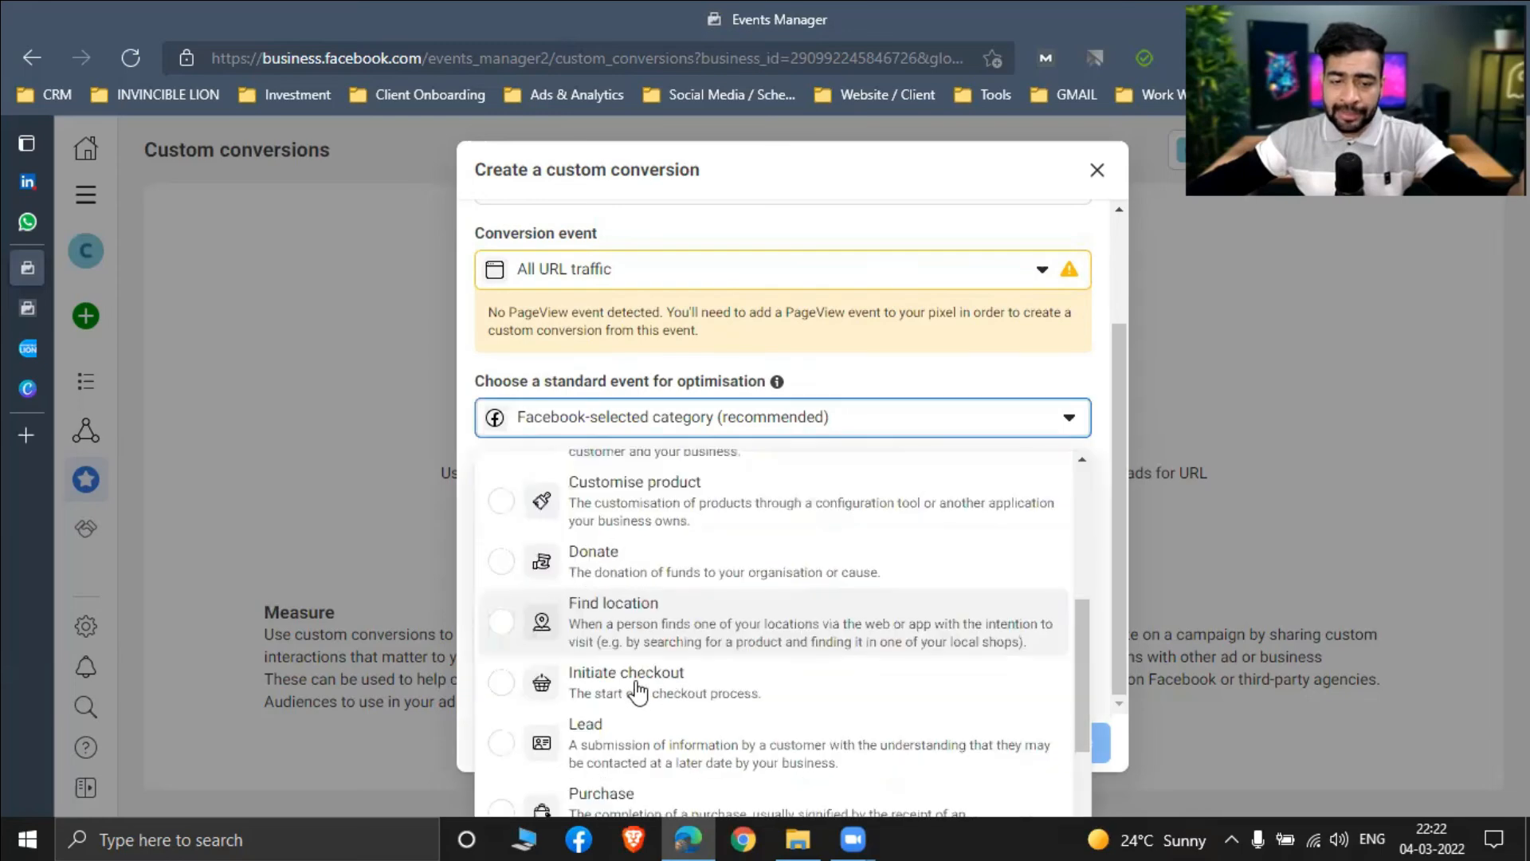
pyautogui.click(574, 715)
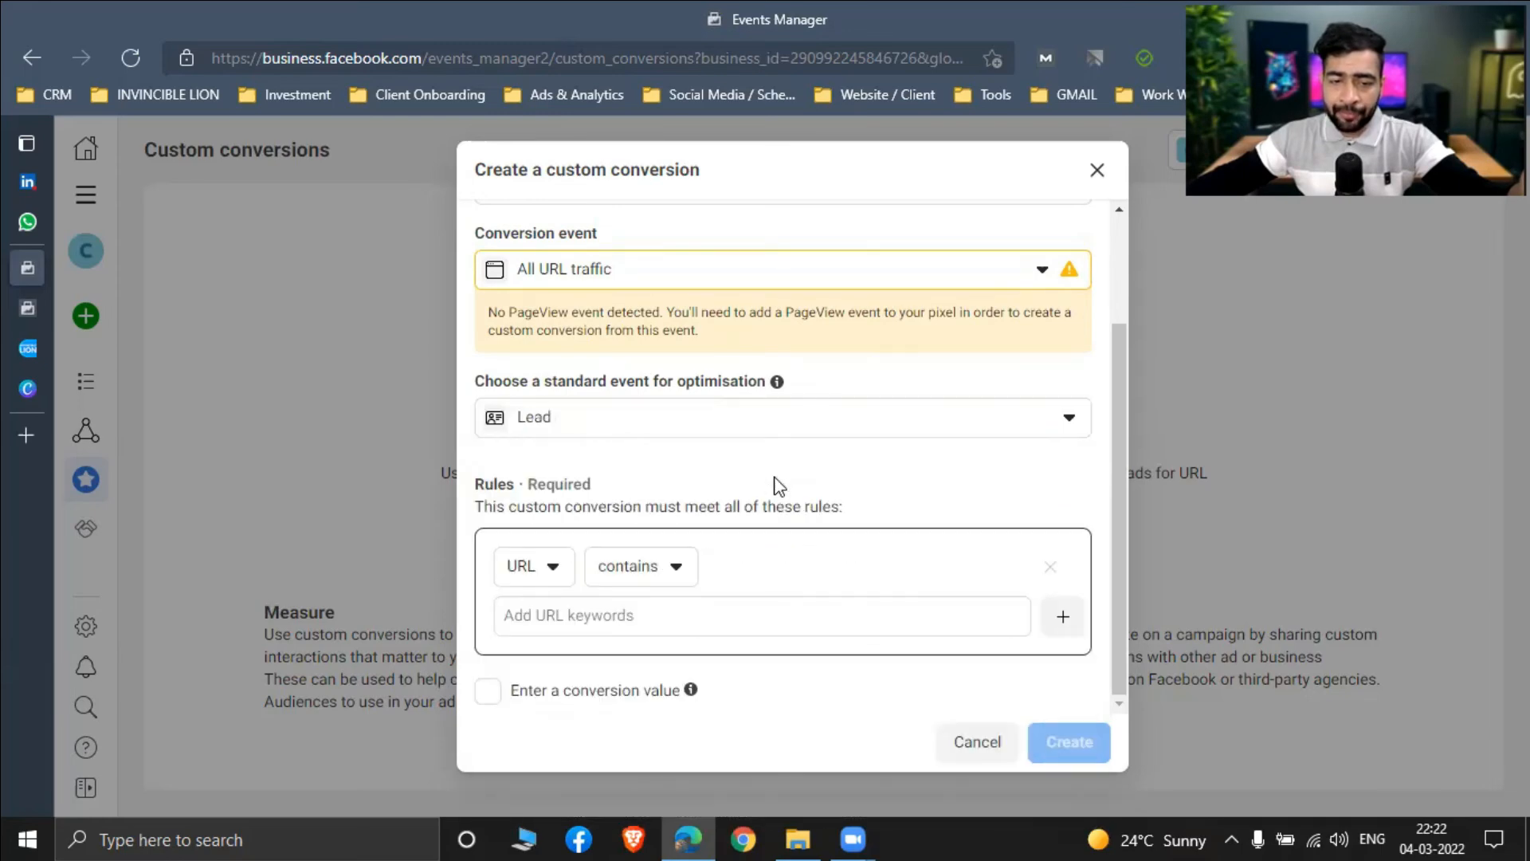
pyautogui.click(548, 568)
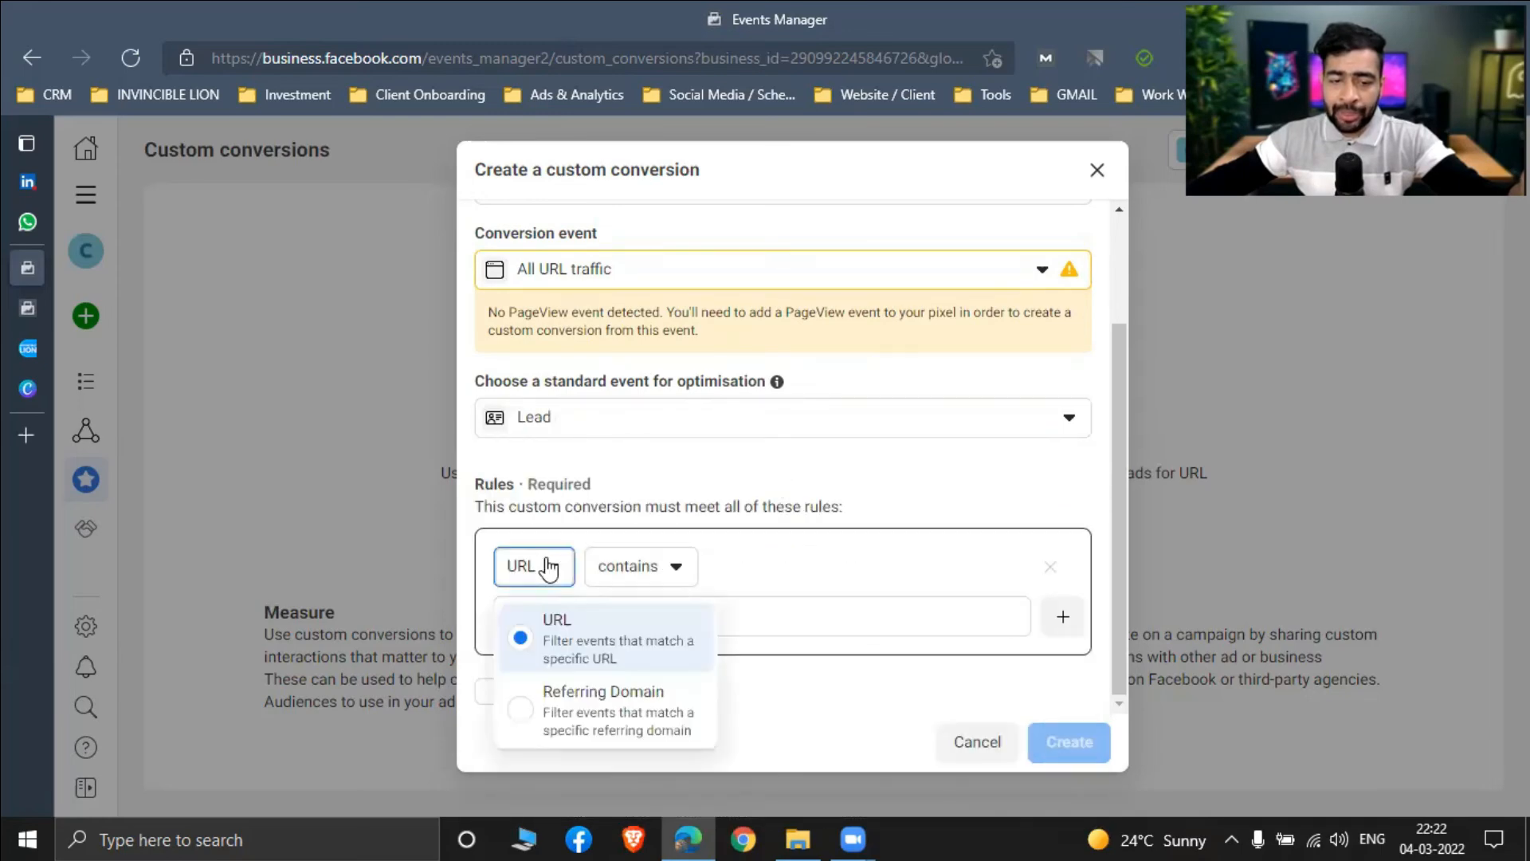
pyautogui.click(652, 571)
pyautogui.click(651, 571)
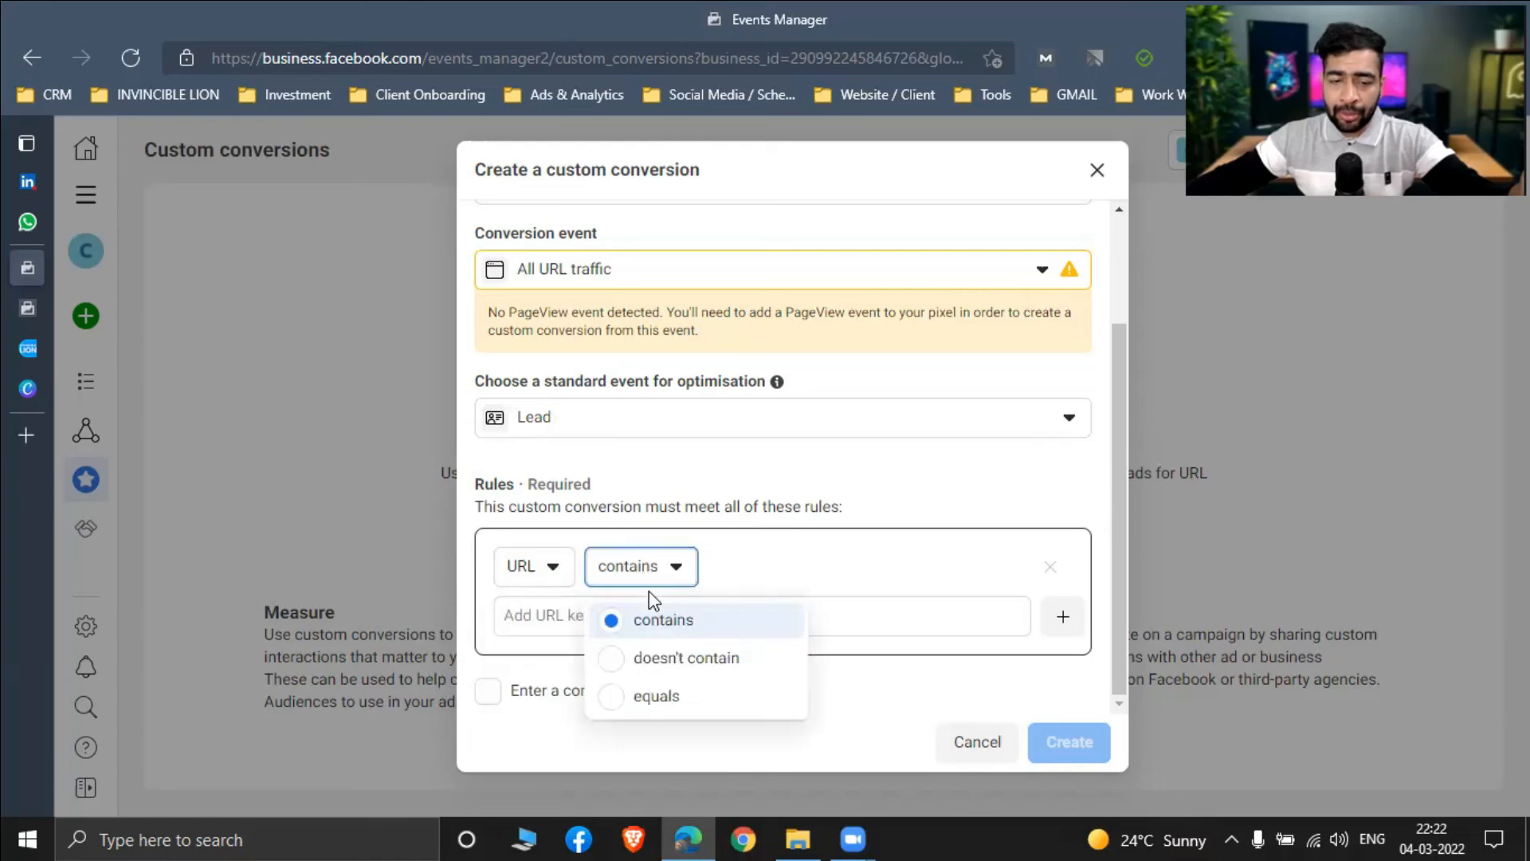
pyautogui.click(644, 700)
pyautogui.click(604, 618)
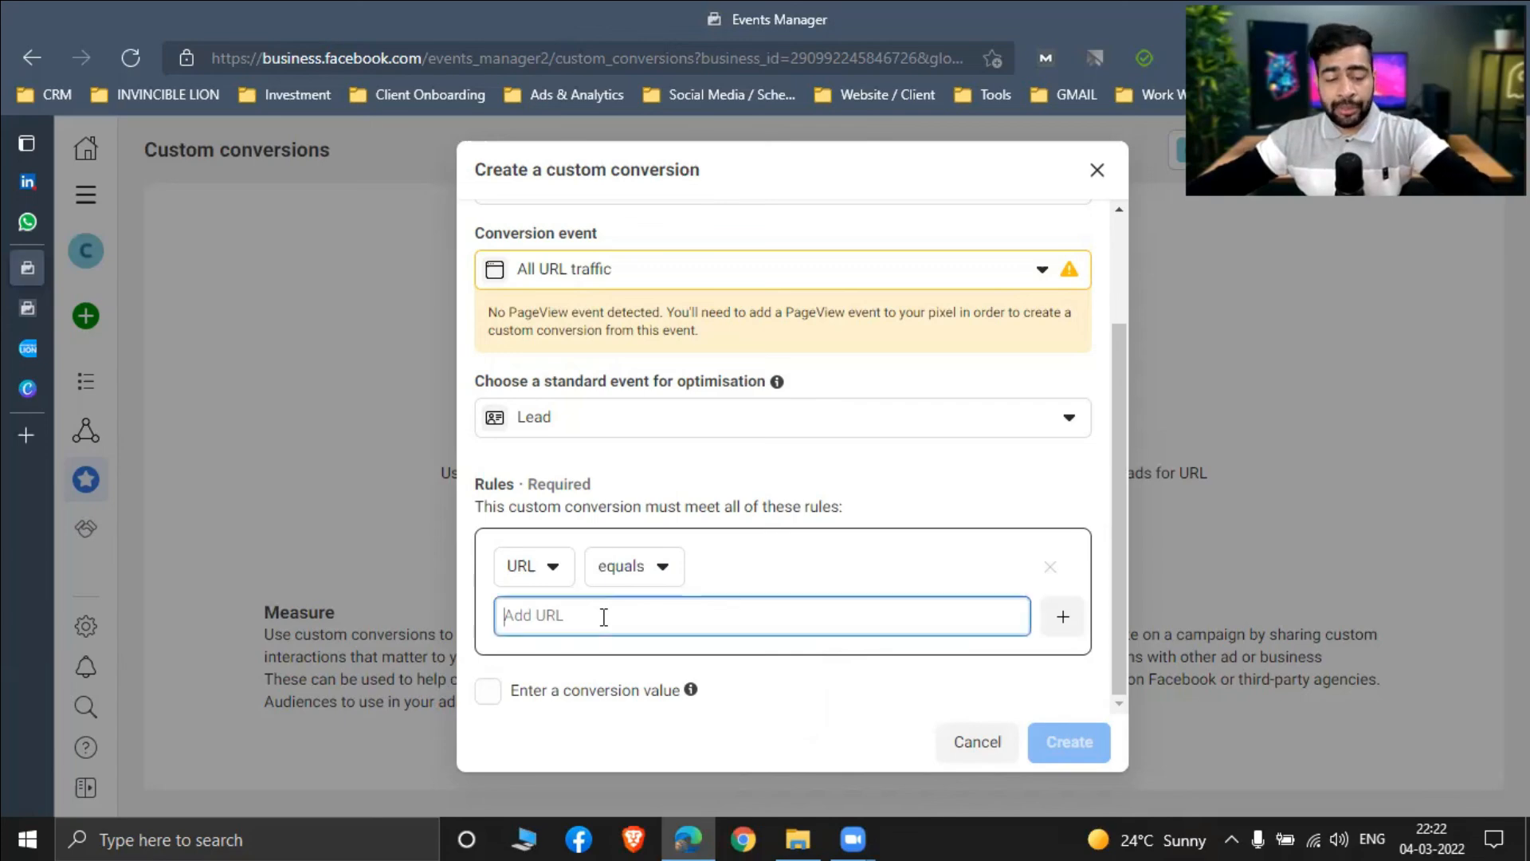
pyautogui.write('https://invinciblelion.net/')
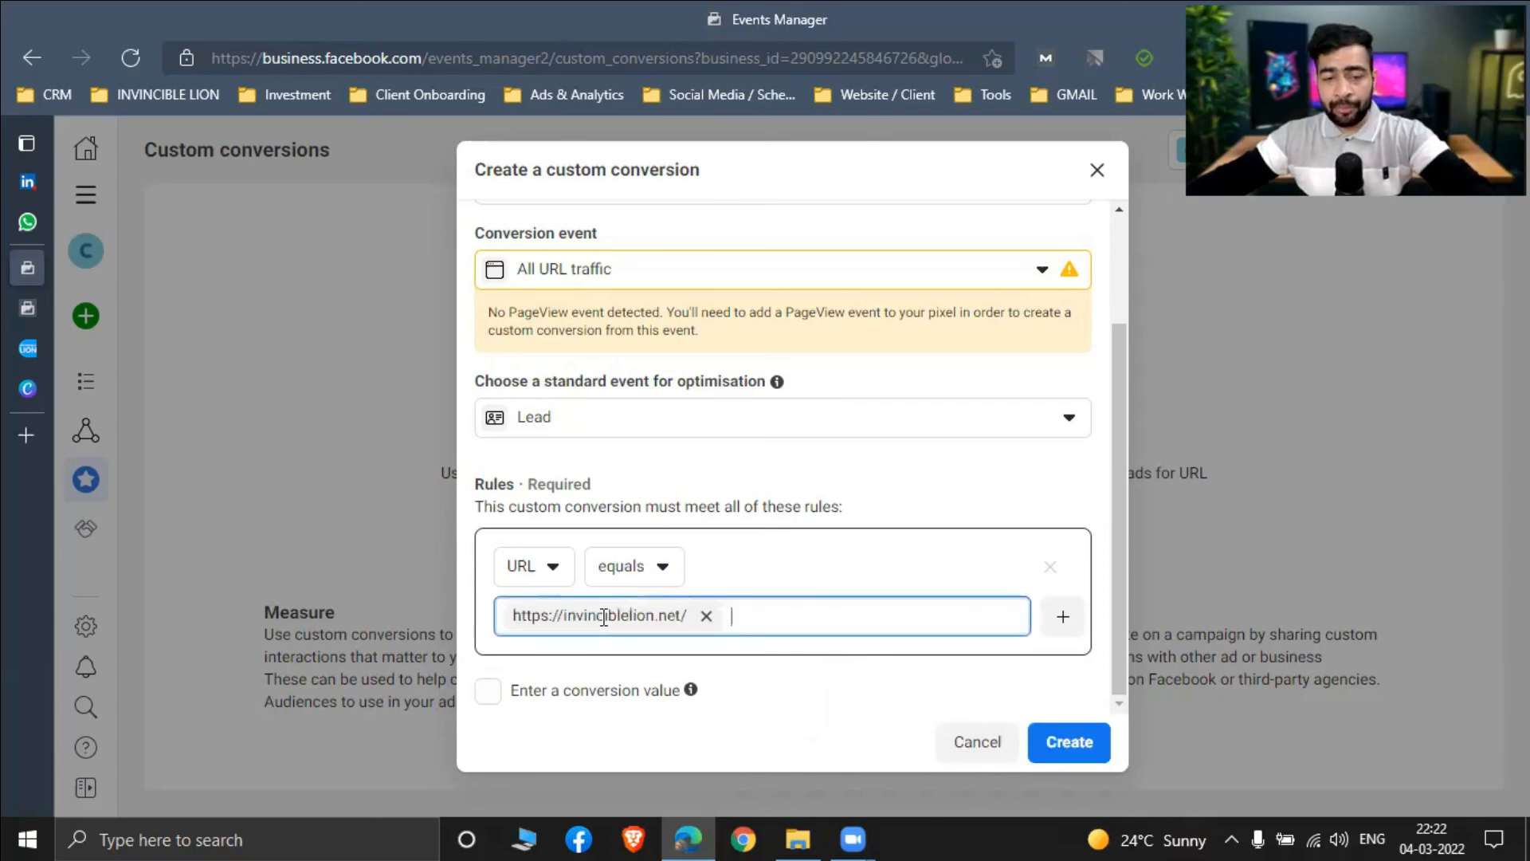
pyautogui.doubleClick(683, 625)
pyautogui.click(692, 630)
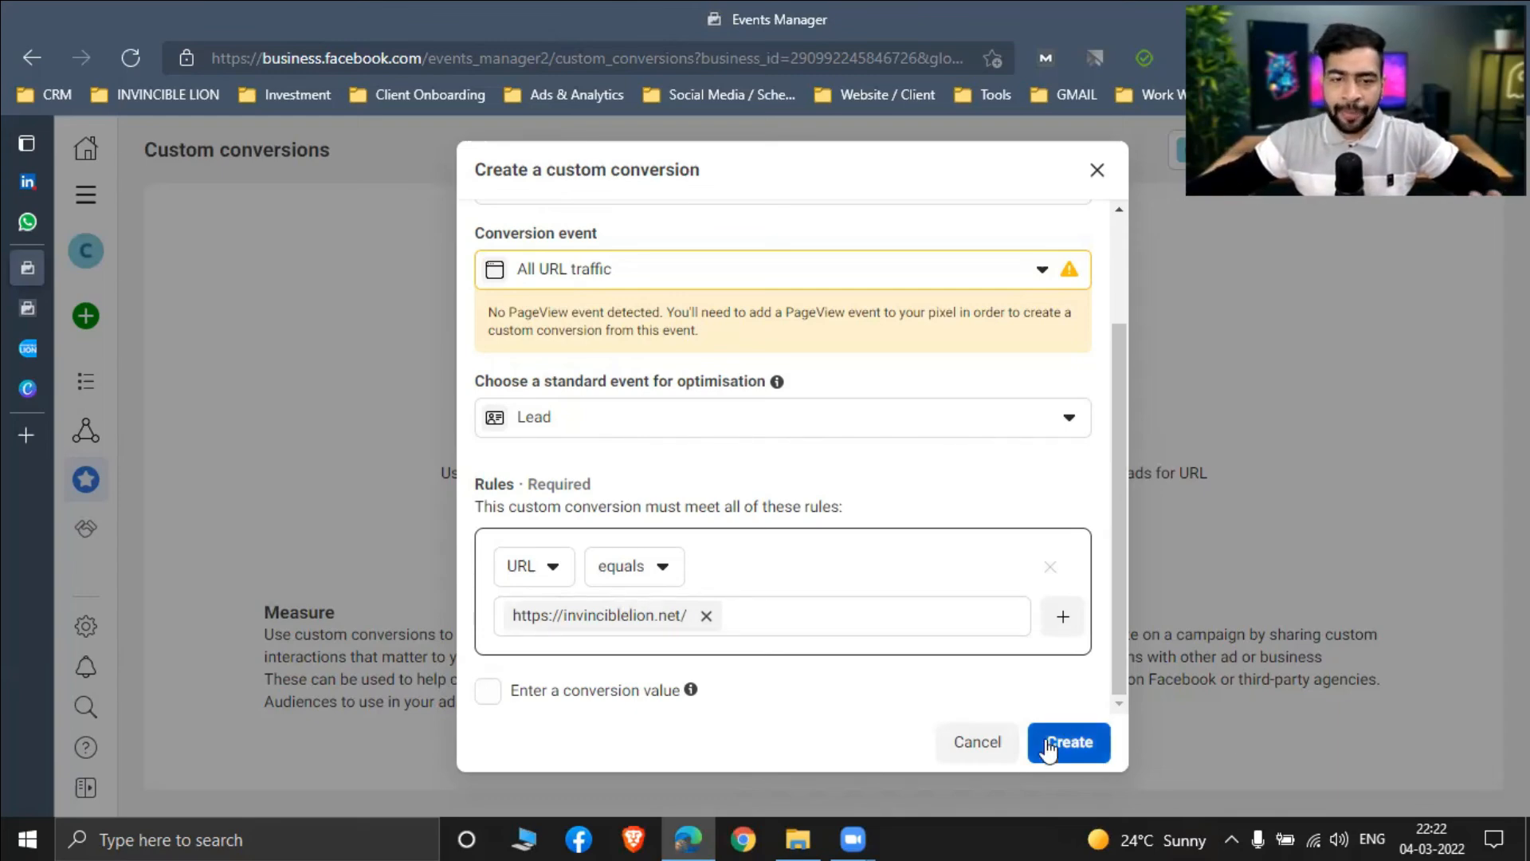
pyautogui.click(1096, 172)
# Step: Close the custom conversions page and examine the all-activity graph and received events of the IL: BrainyWood Pixel
pyautogui.moveTo(266, 268)
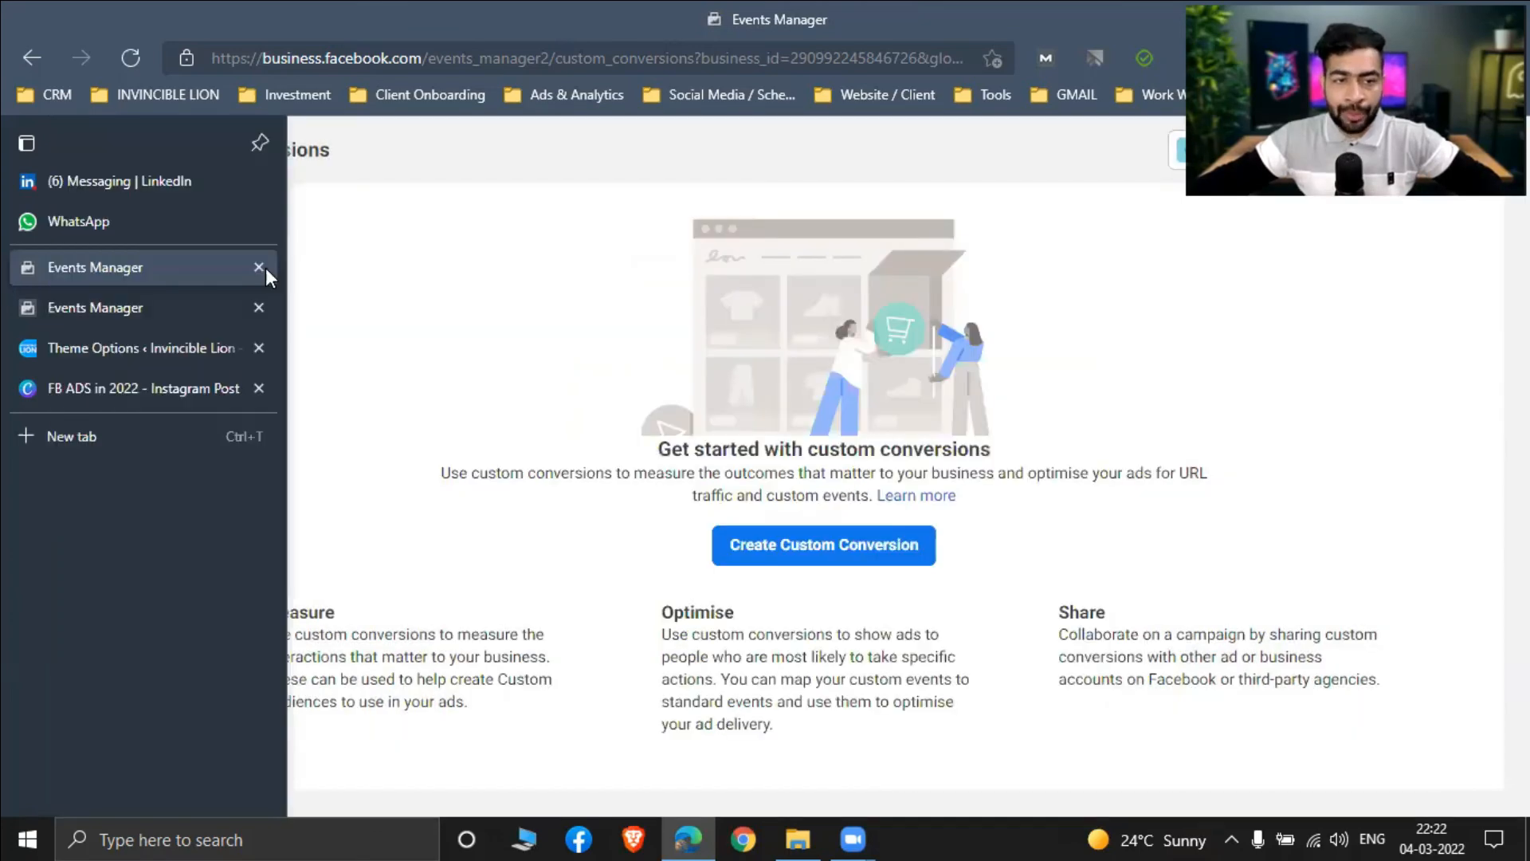
pyautogui.middleClick(178, 266)
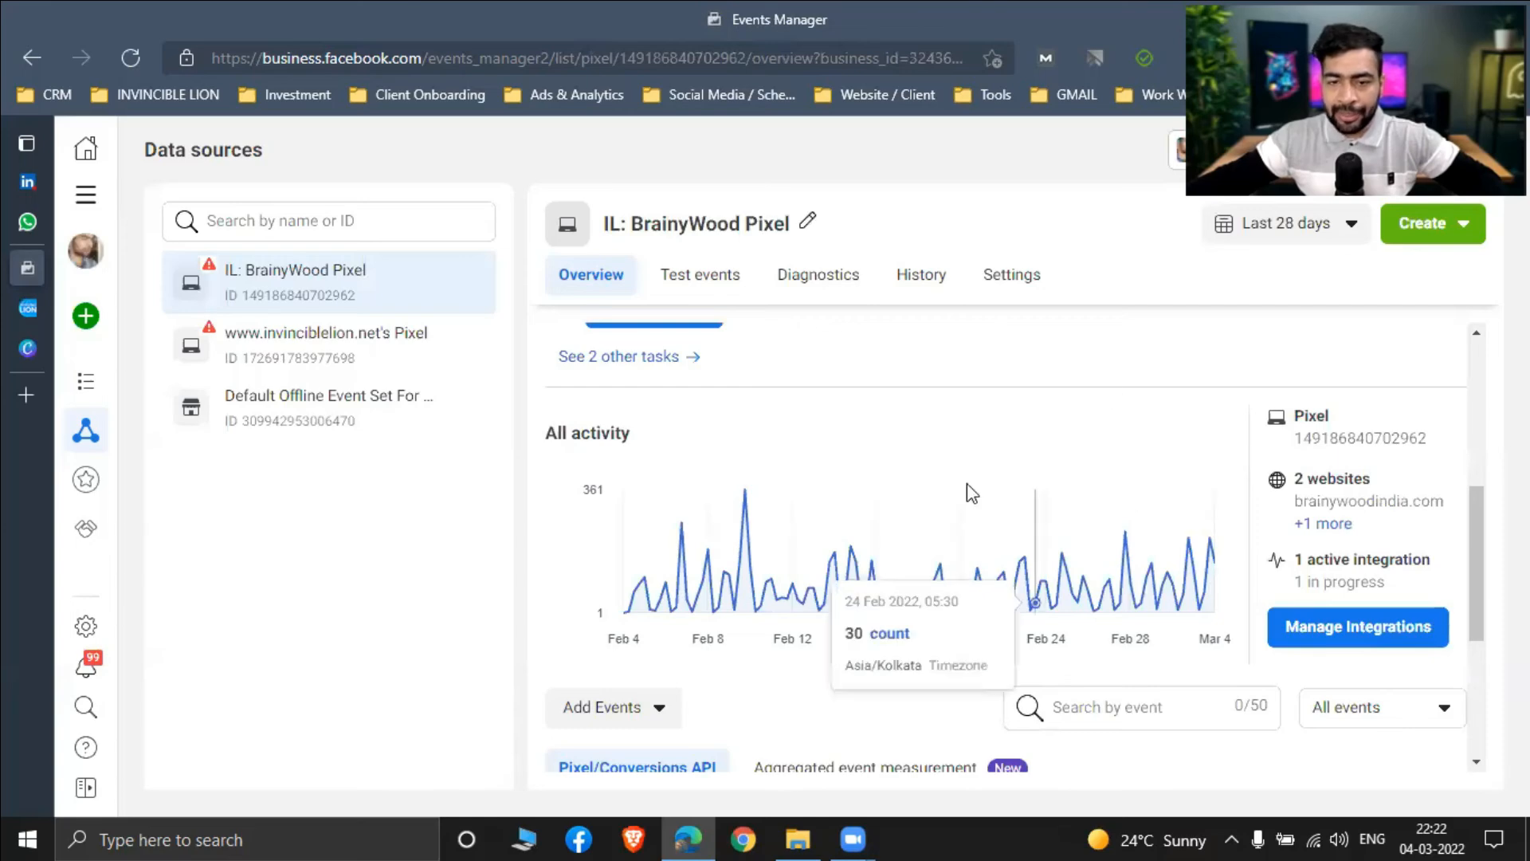
pyautogui.scroll(-2, 1153, 633)
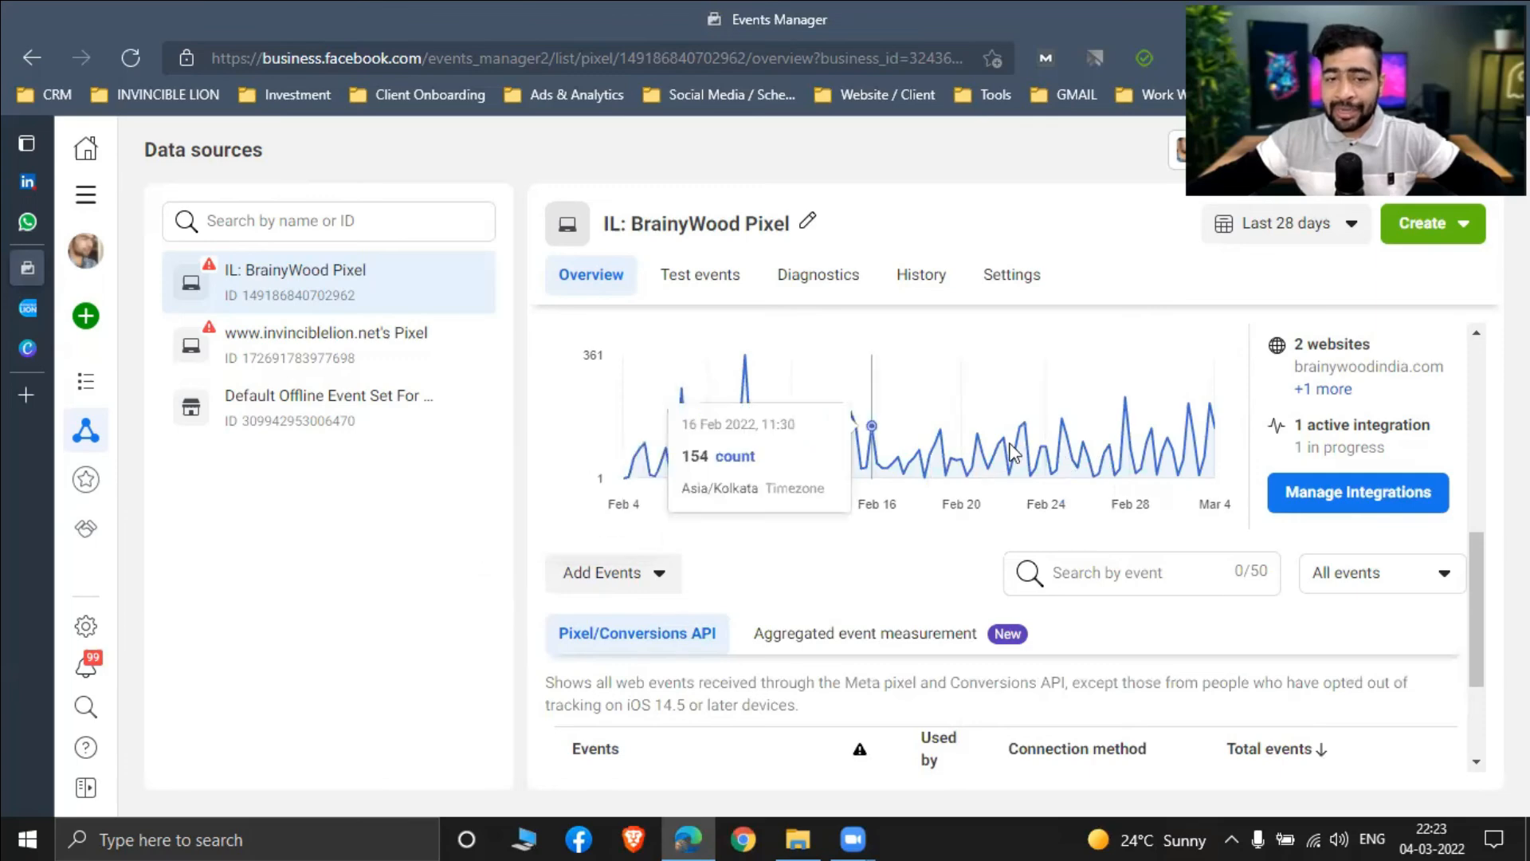
pyautogui.scroll(5, 1152, 570)
pyautogui.scroll(-5, 1159, 576)
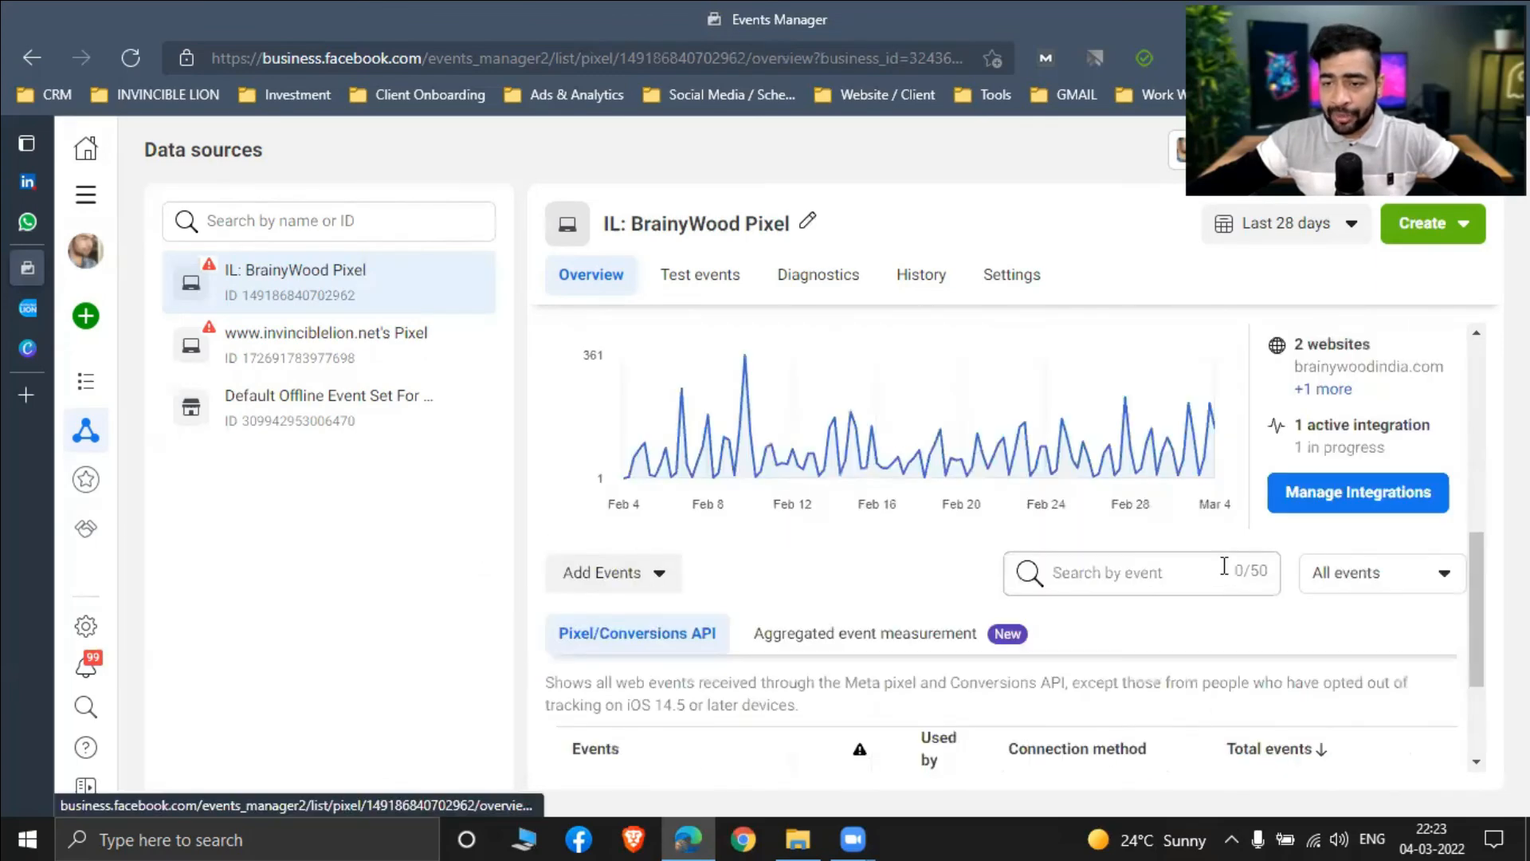
pyautogui.scroll(2, 1054, 612)
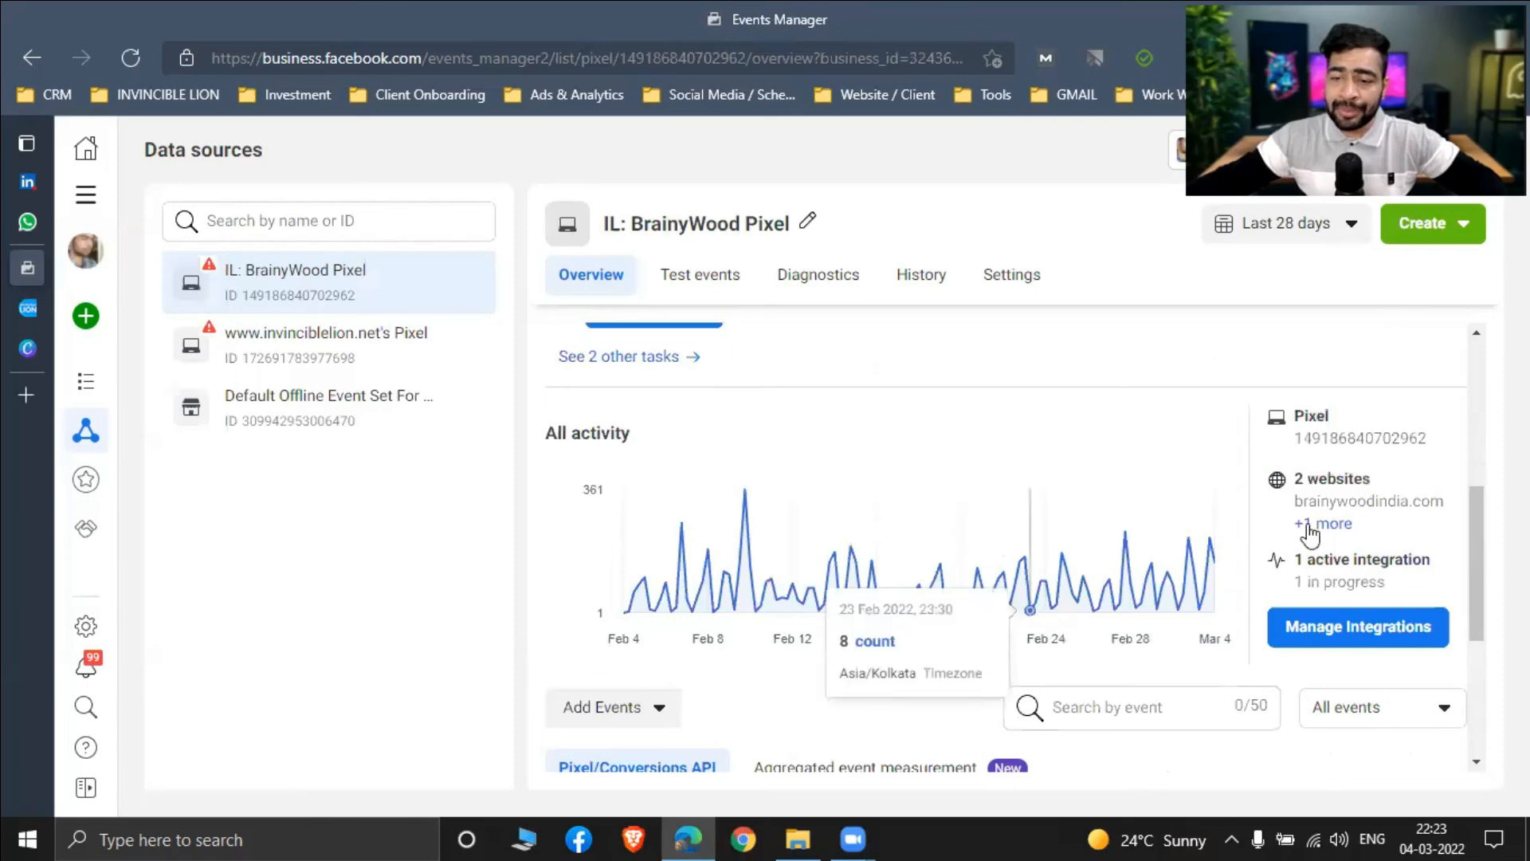
pyautogui.scroll(-2, 1215, 629)
pyautogui.scroll(-3, 1238, 596)
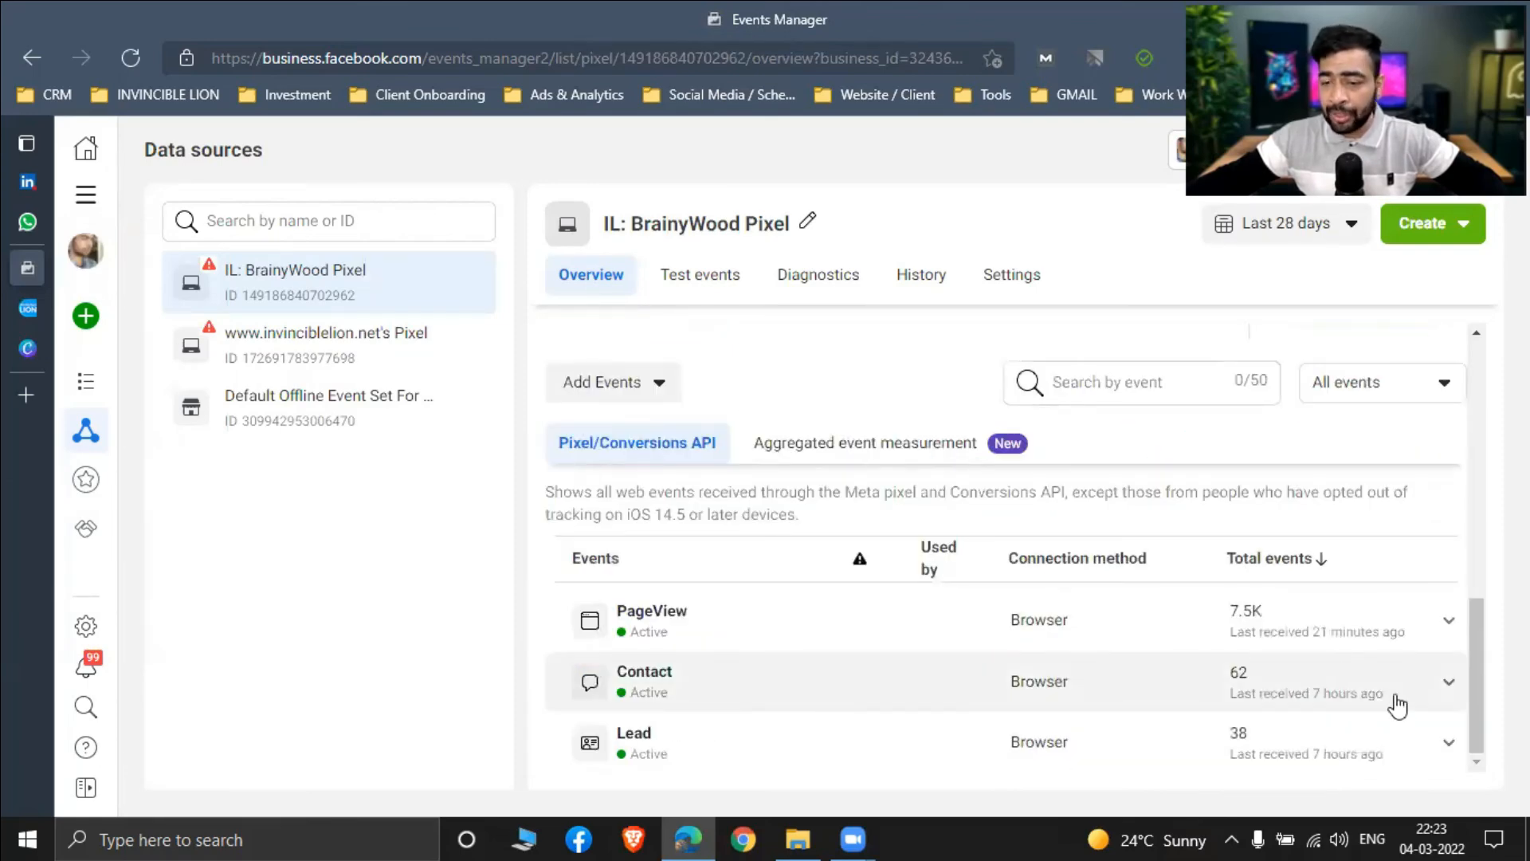
# Step: Expand the Contact event and examine its advanced matching activity and the peak on its event graph
pyautogui.click(1450, 684)
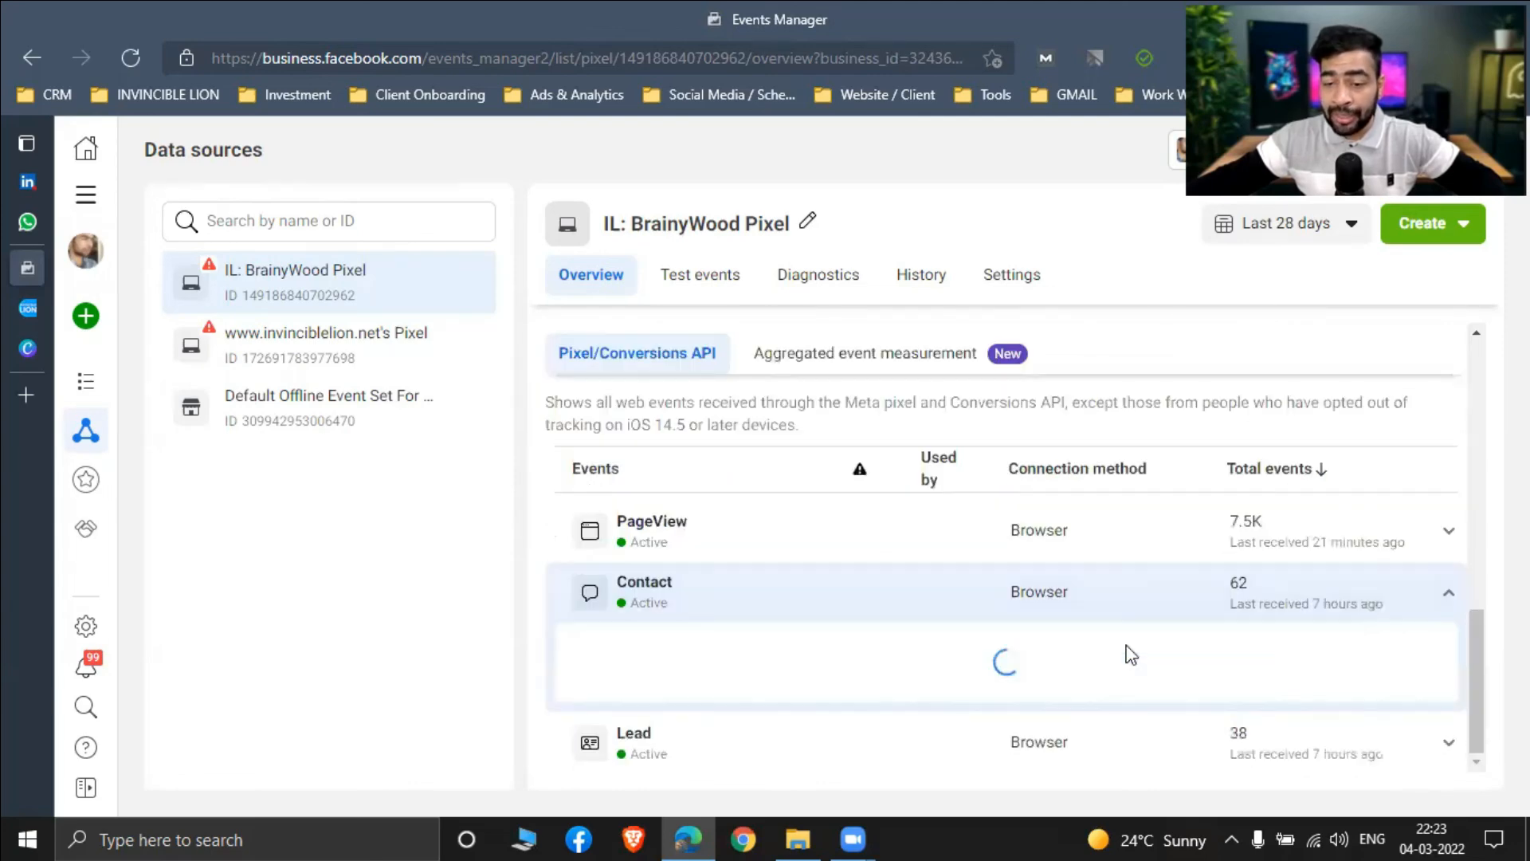
pyautogui.scroll(-2, 1132, 652)
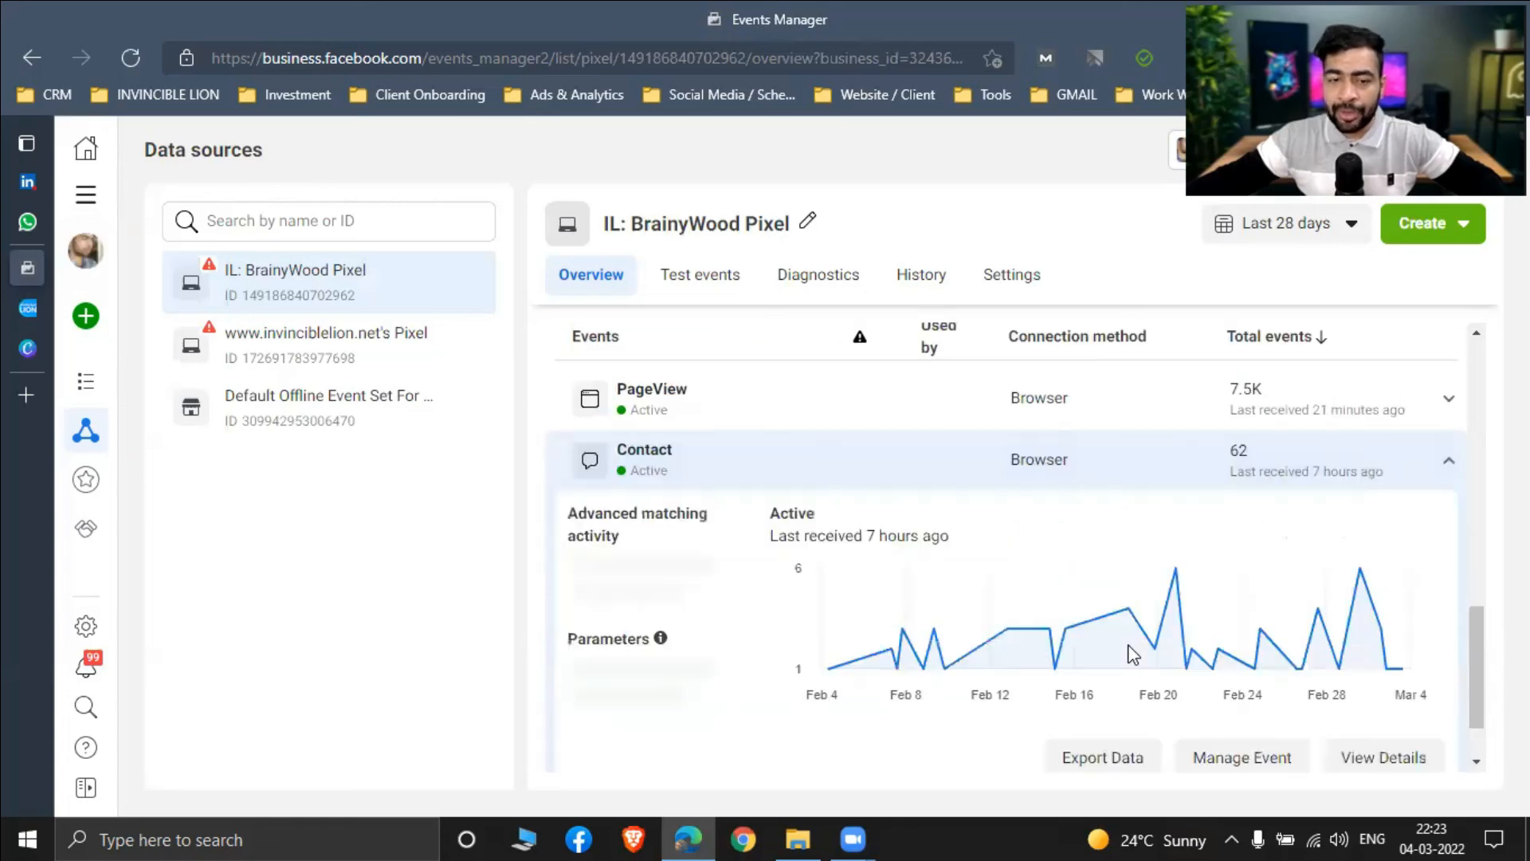
pyautogui.scroll(-1, 1155, 590)
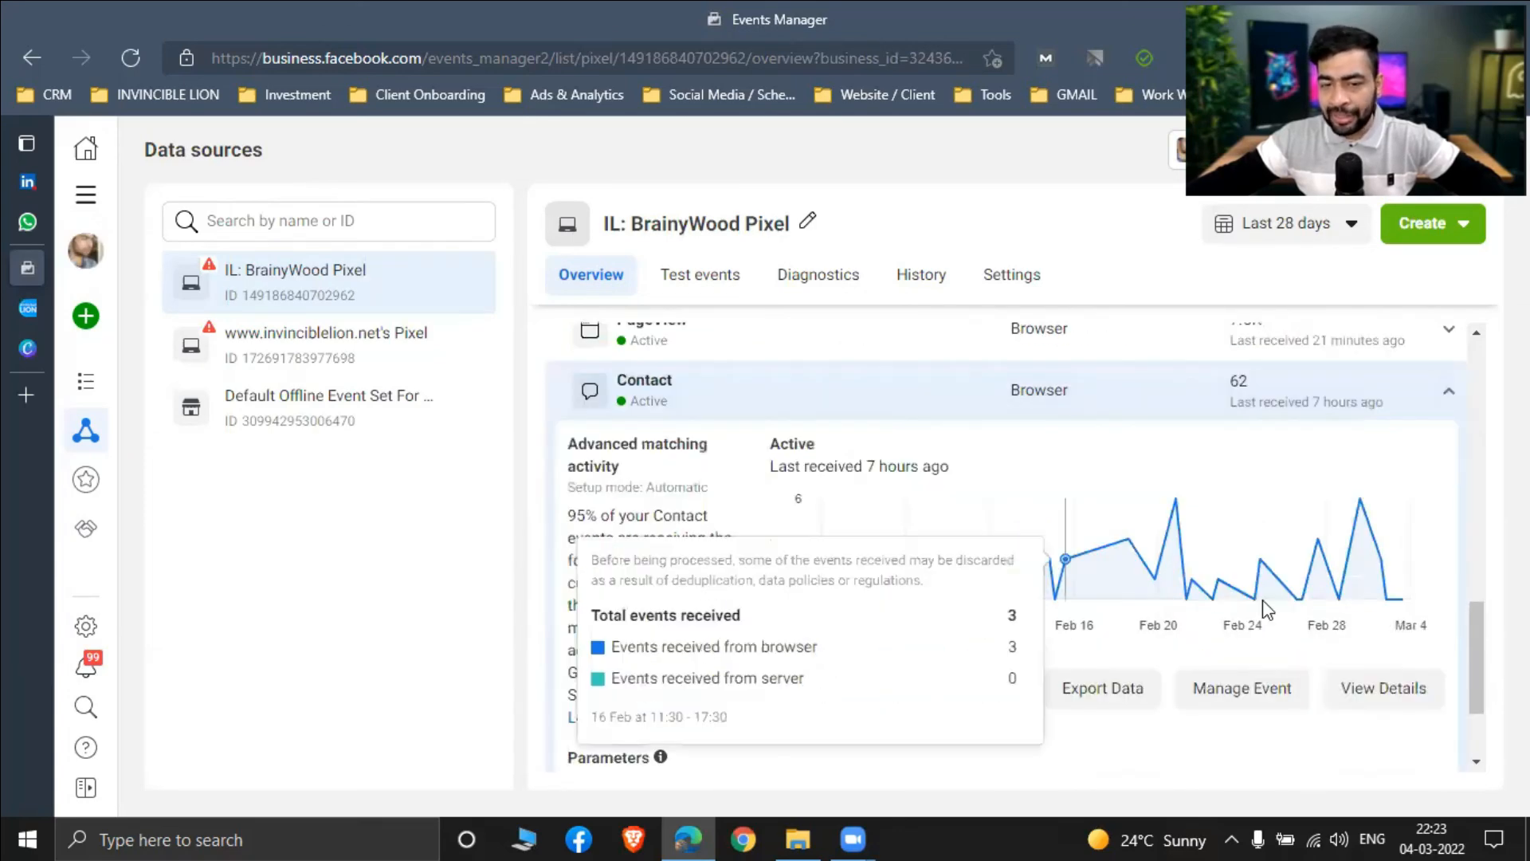
pyautogui.moveTo(1170, 534)
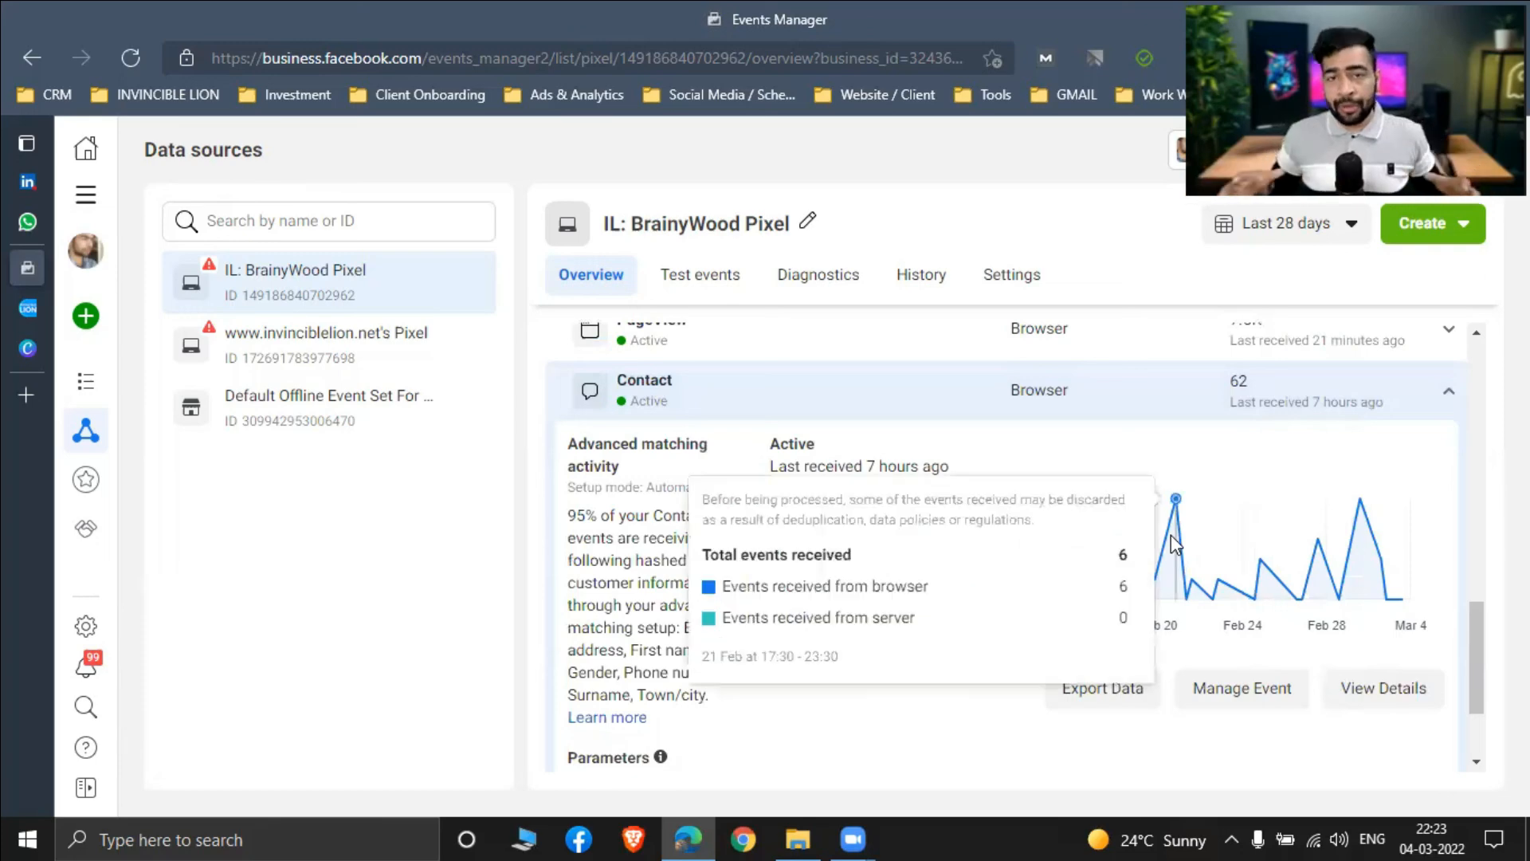